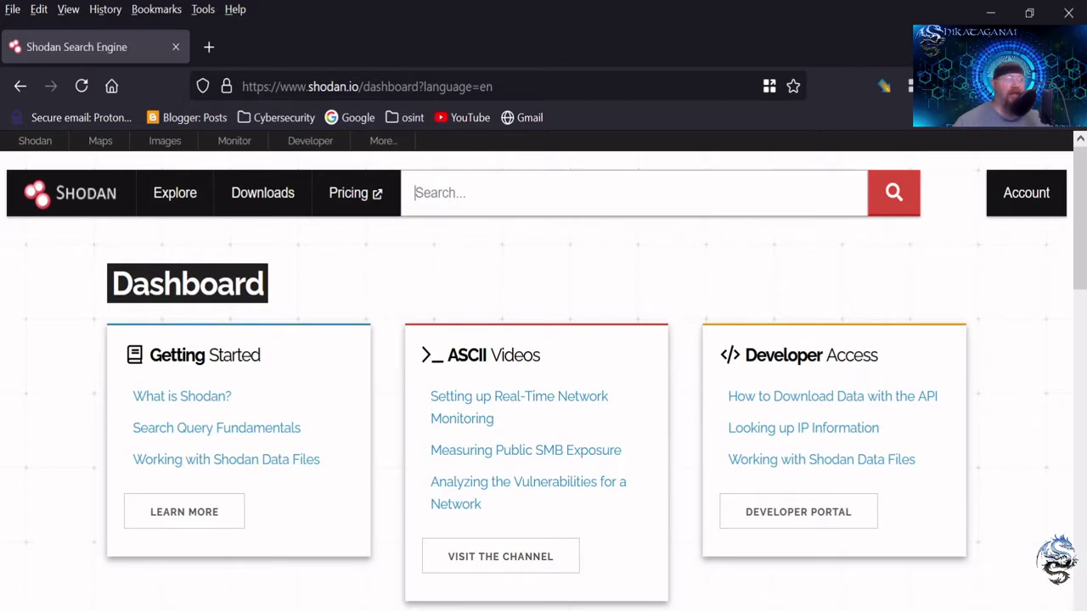
- Search Shodan for servers with the query server: "apache 2.2.3"
{"action": "left_click", "coordinate": [517, 174]}
{"action": "type", "text": "server: \"apache 2.2.3\""}
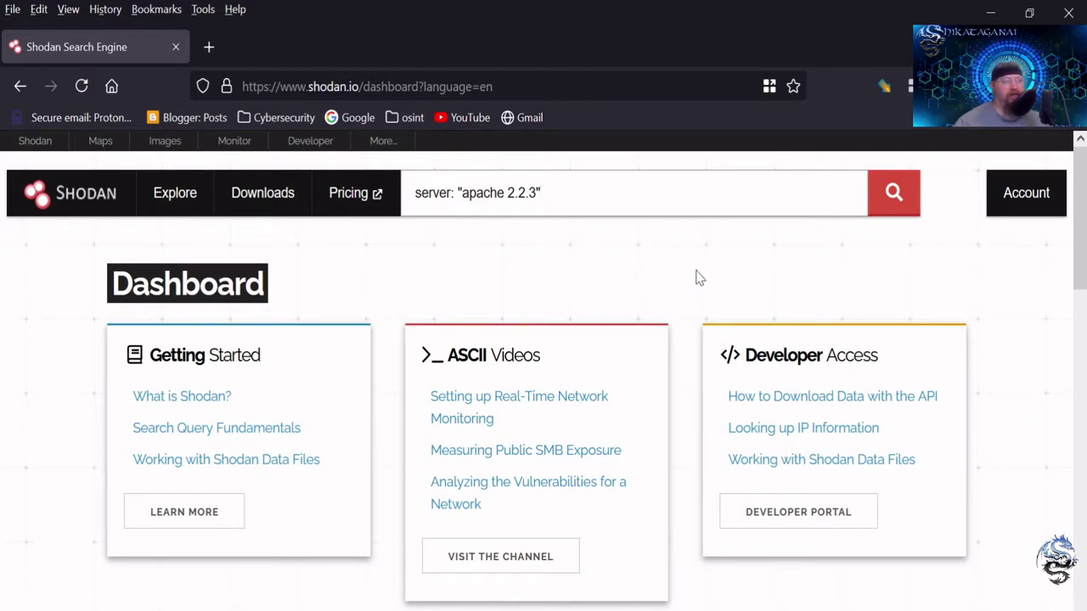
{"action": "left_click", "coordinate": [889, 208]}
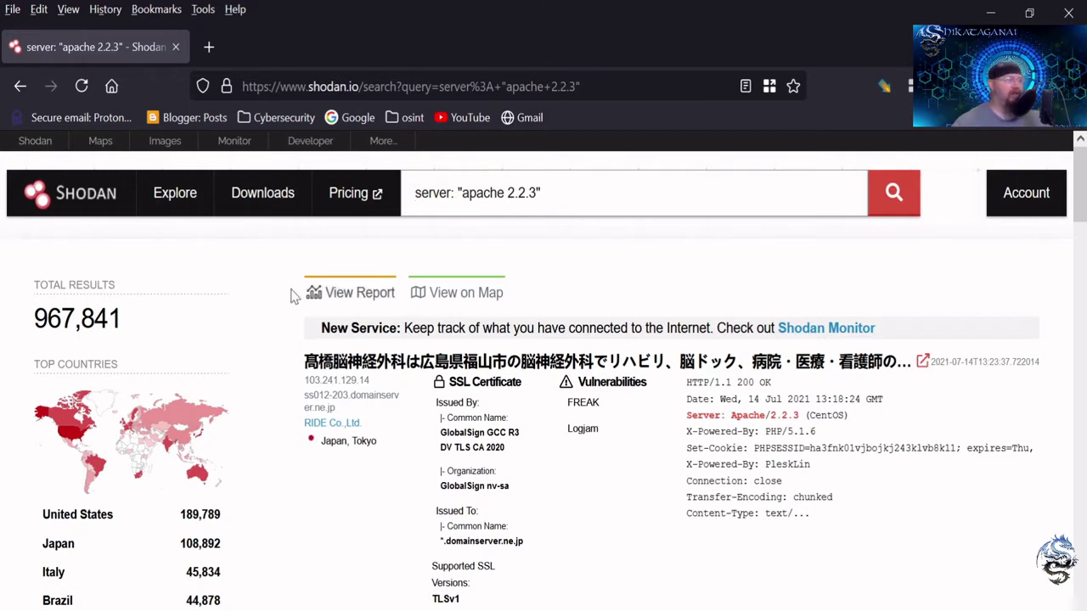
- Examine the search summary: total results, top countries, top ports and top organizations
{"action": "left_click_drag", "start_coordinate": [37, 316], "coordinate": [120, 317]}
{"action": "left_click", "coordinate": [244, 339]}
{"action": "scroll", "coordinate": [260, 340], "scroll_direction": "down", "scroll_amount": 3}
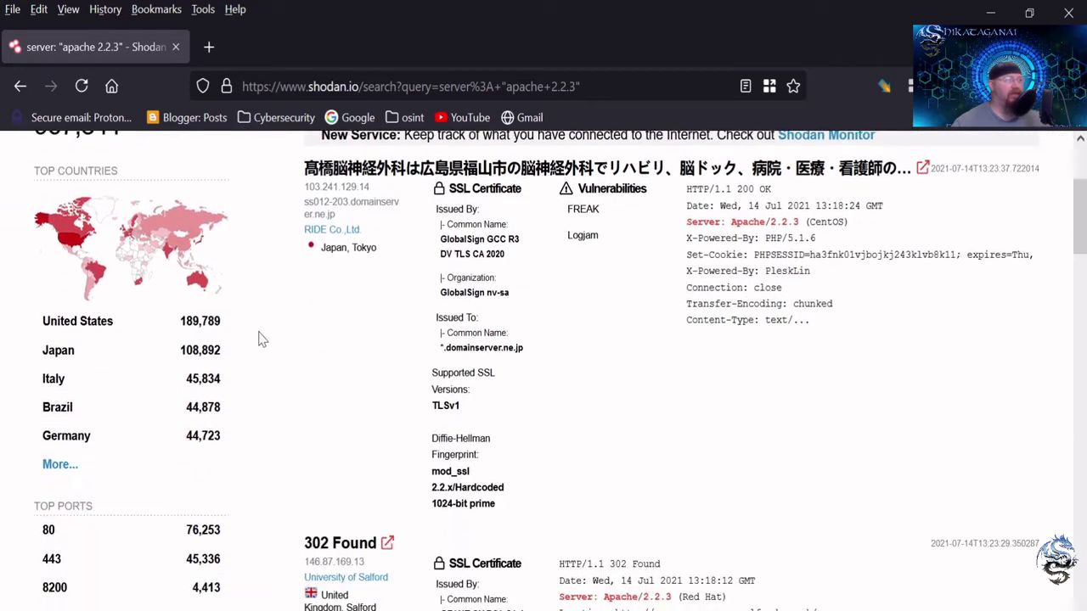
{"action": "left_click_drag", "start_coordinate": [180, 321], "coordinate": [220, 321]}
{"action": "left_click", "coordinate": [214, 327]}
{"action": "scroll", "coordinate": [187, 327], "scroll_direction": "down", "scroll_amount": 4}
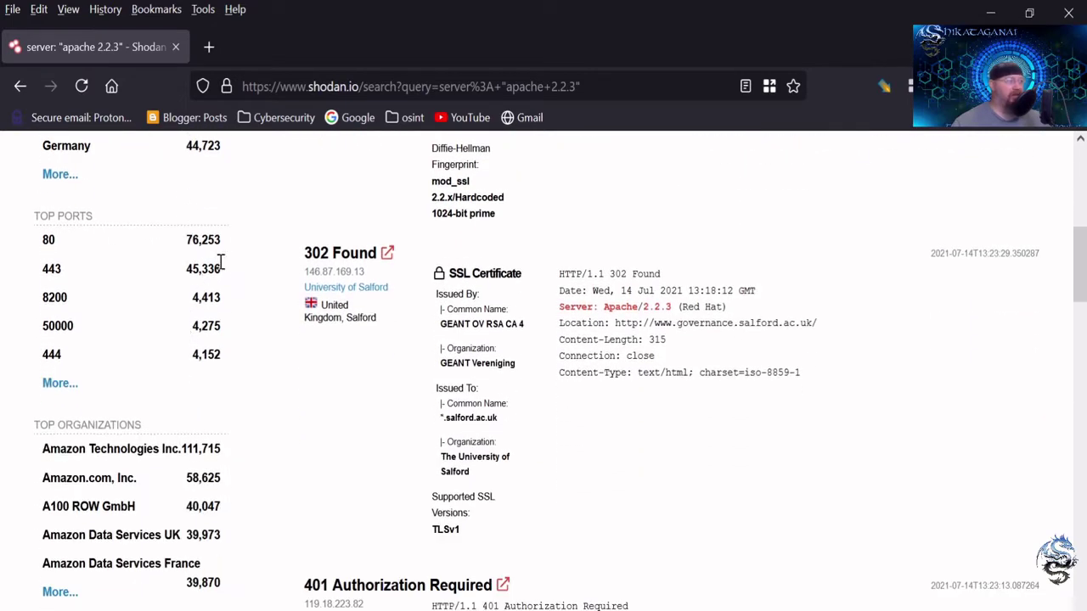
{"action": "scroll", "coordinate": [501, 318], "scroll_direction": "up", "scroll_amount": 3}
{"action": "scroll", "coordinate": [595, 321], "scroll_direction": "up", "scroll_amount": 4}
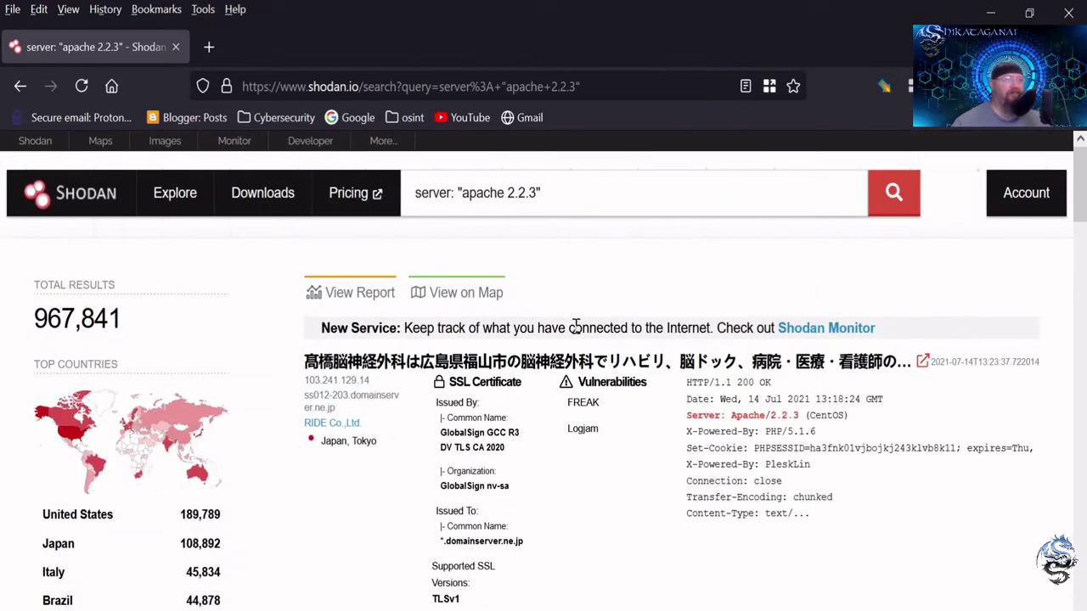
- Examine the first listed hosts, checking their HTTP status codes, server headers and listed vulnerabilities
{"action": "scroll", "coordinate": [685, 417], "scroll_direction": "down", "scroll_amount": 3}
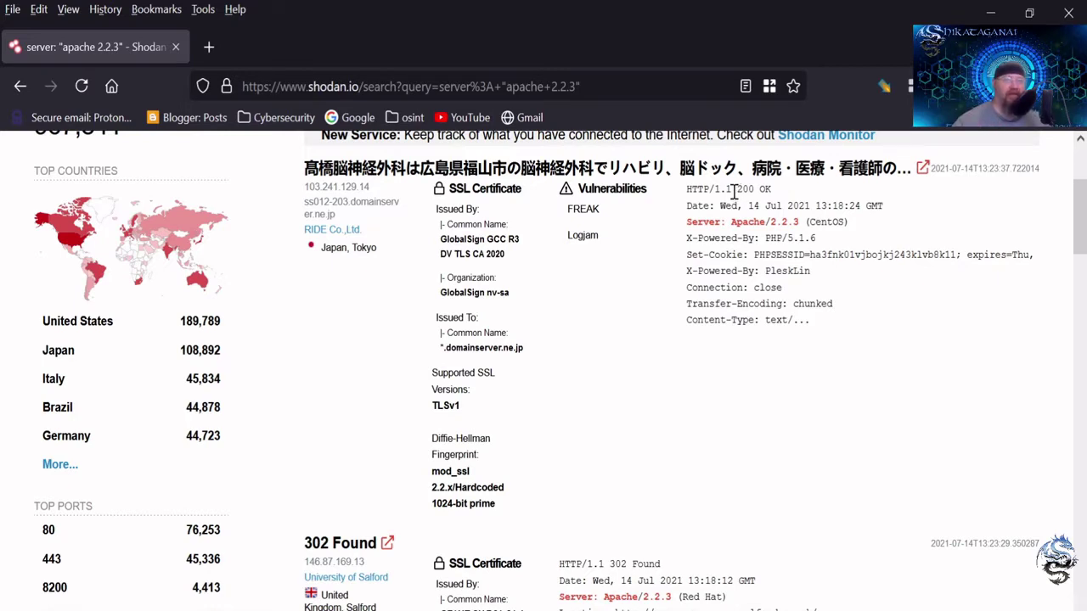
{"action": "left_click_drag", "start_coordinate": [734, 190], "coordinate": [773, 196]}
{"action": "left_click", "coordinate": [763, 188]}
{"action": "scroll", "coordinate": [716, 236], "scroll_direction": "up", "scroll_amount": 2}
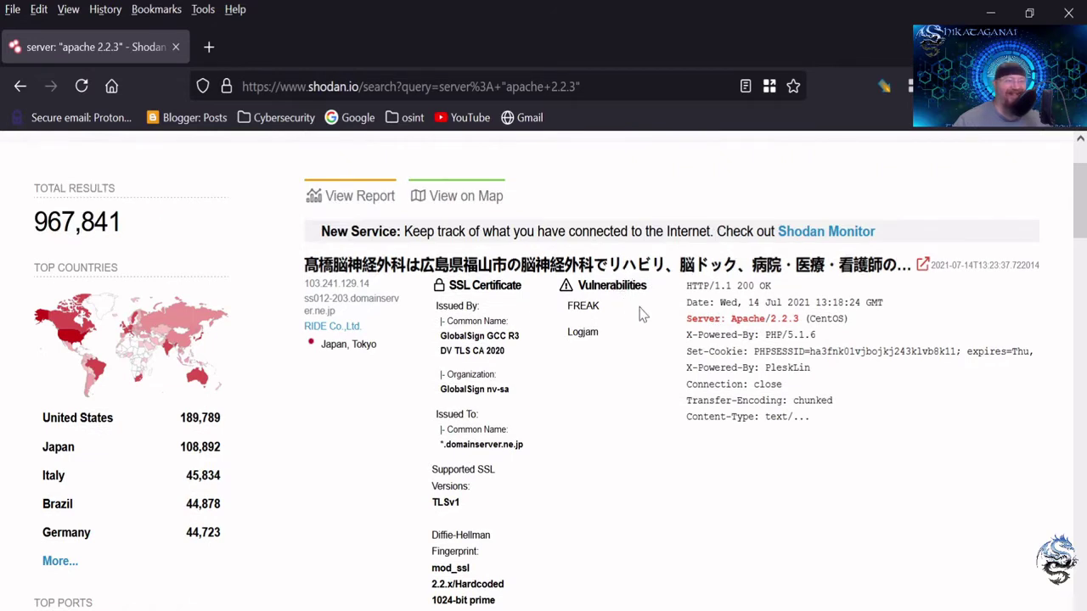
{"action": "scroll", "coordinate": [623, 355], "scroll_direction": "down", "scroll_amount": 1}
{"action": "scroll", "coordinate": [623, 355], "scroll_direction": "down", "scroll_amount": 7}
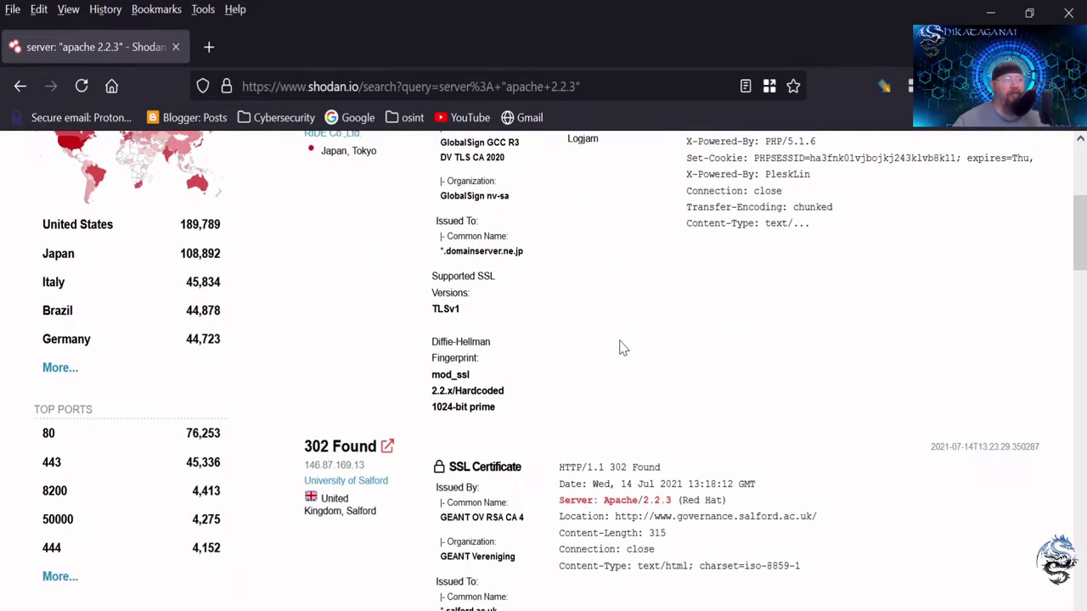
{"action": "scroll", "coordinate": [622, 339], "scroll_direction": "down", "scroll_amount": 14}
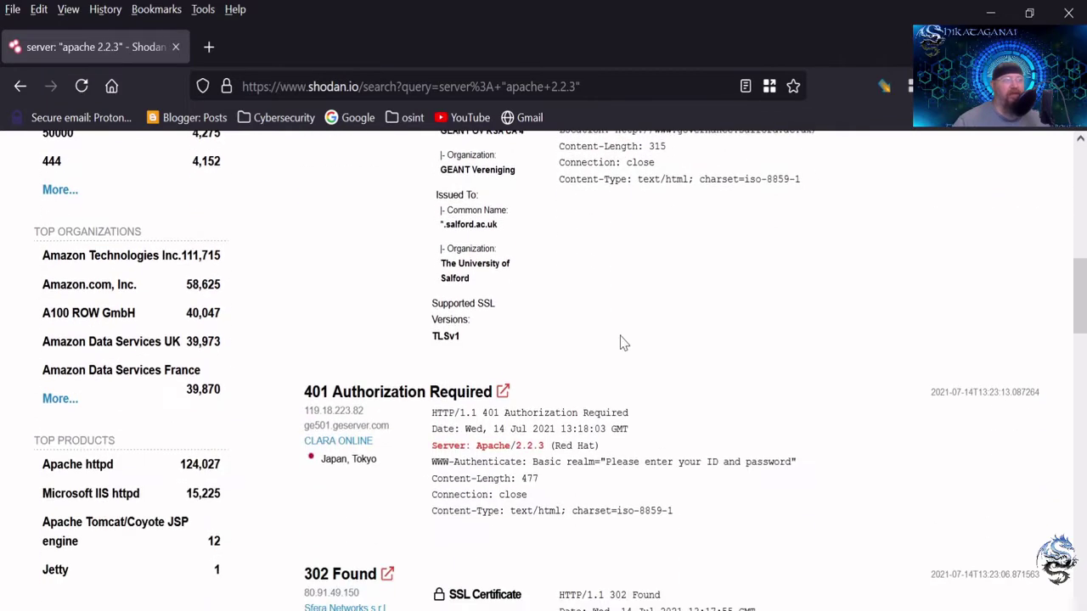
{"action": "scroll", "coordinate": [622, 342], "scroll_direction": "down", "scroll_amount": 5}
{"action": "scroll", "coordinate": [622, 339], "scroll_direction": "up", "scroll_amount": 11}
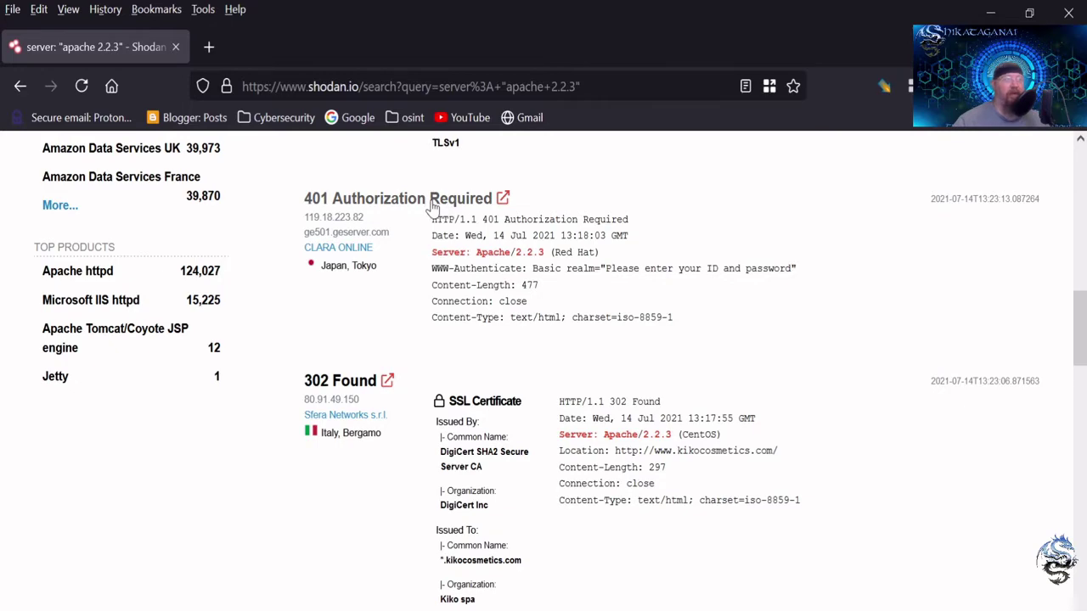
- Open the details of host 18.183.54.93 from the results and review its general information and open ports
{"action": "scroll", "coordinate": [677, 344], "scroll_direction": "down", "scroll_amount": 7}
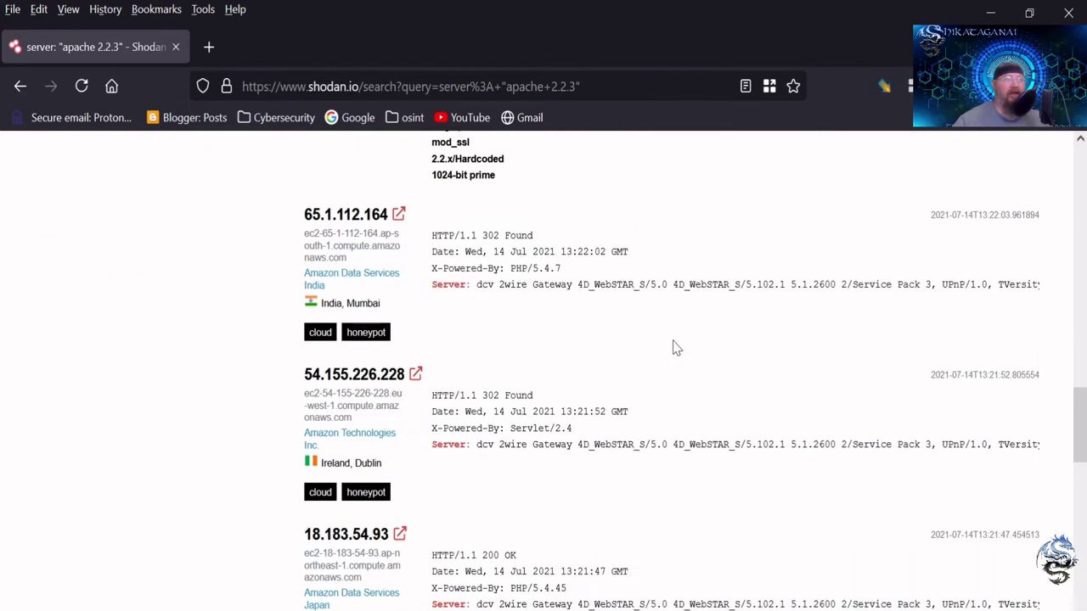
{"action": "scroll", "coordinate": [671, 343], "scroll_direction": "down", "scroll_amount": 3}
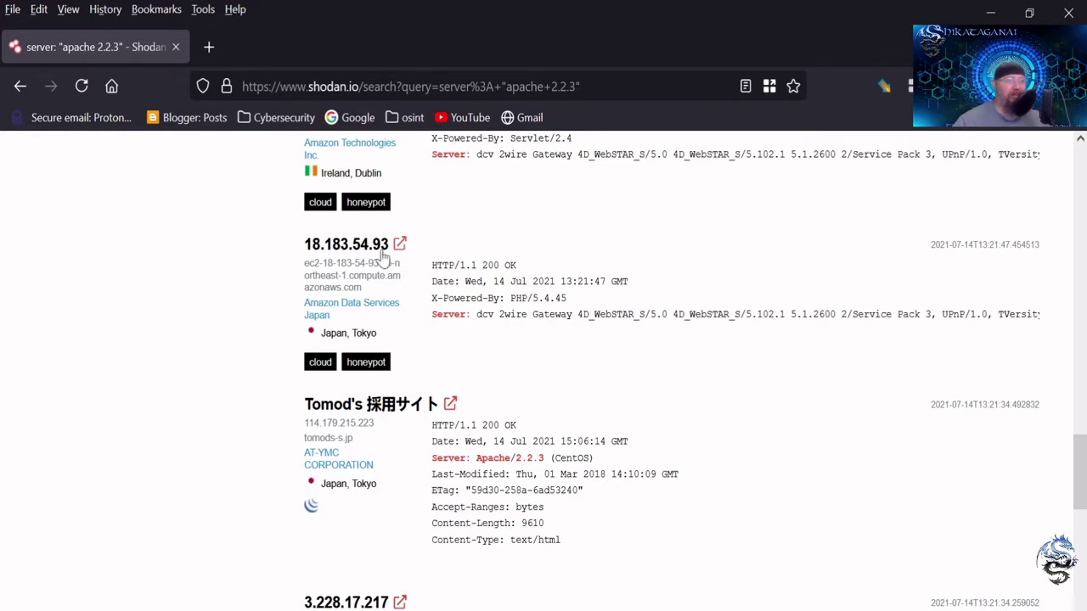
{"action": "left_click", "coordinate": [346, 245]}
{"action": "scroll", "coordinate": [646, 398], "scroll_direction": "down", "scroll_amount": 2}
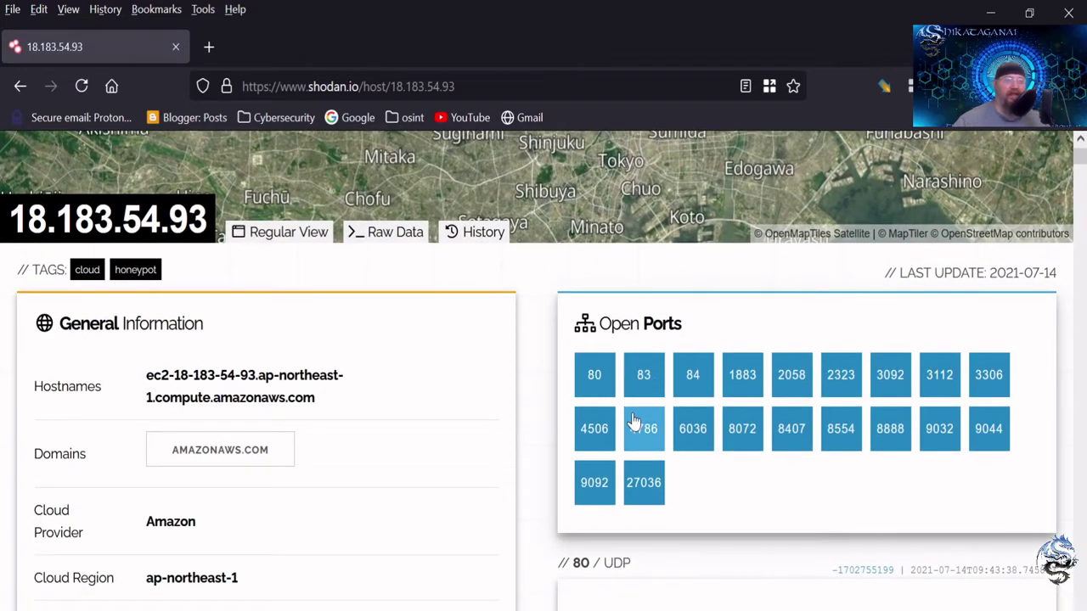
{"action": "scroll", "coordinate": [678, 412], "scroll_direction": "down", "scroll_amount": 2}
{"action": "scroll", "coordinate": [674, 411], "scroll_direction": "down", "scroll_amount": 2}
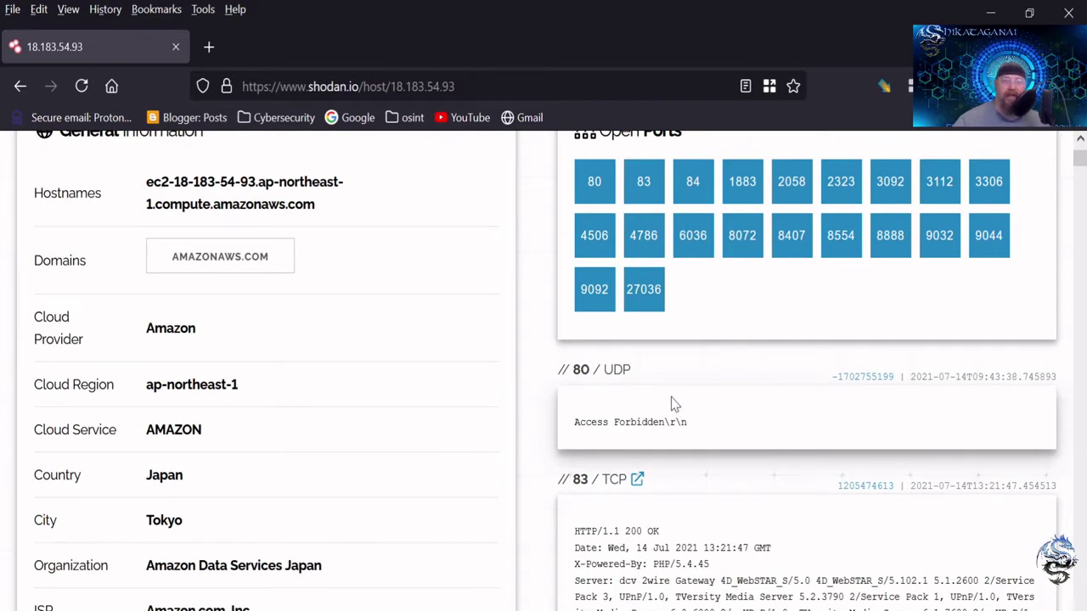
- Read the port 83 TCP banner of the host, focusing on the software named in its Server header
{"action": "scroll", "coordinate": [674, 407], "scroll_direction": "down", "scroll_amount": 4}
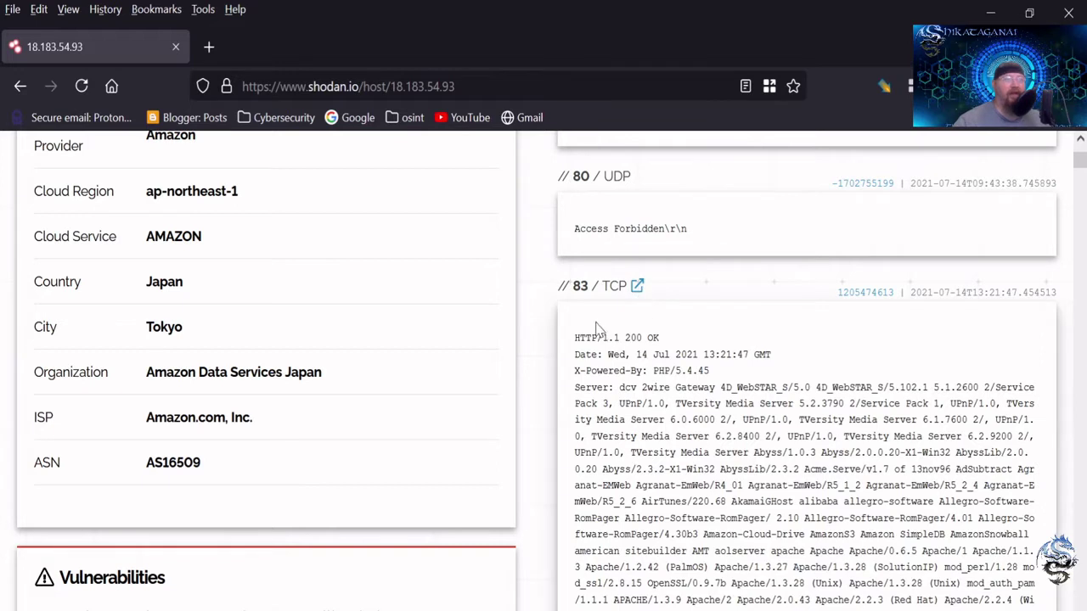
{"action": "scroll", "coordinate": [651, 372], "scroll_direction": "down", "scroll_amount": 2}
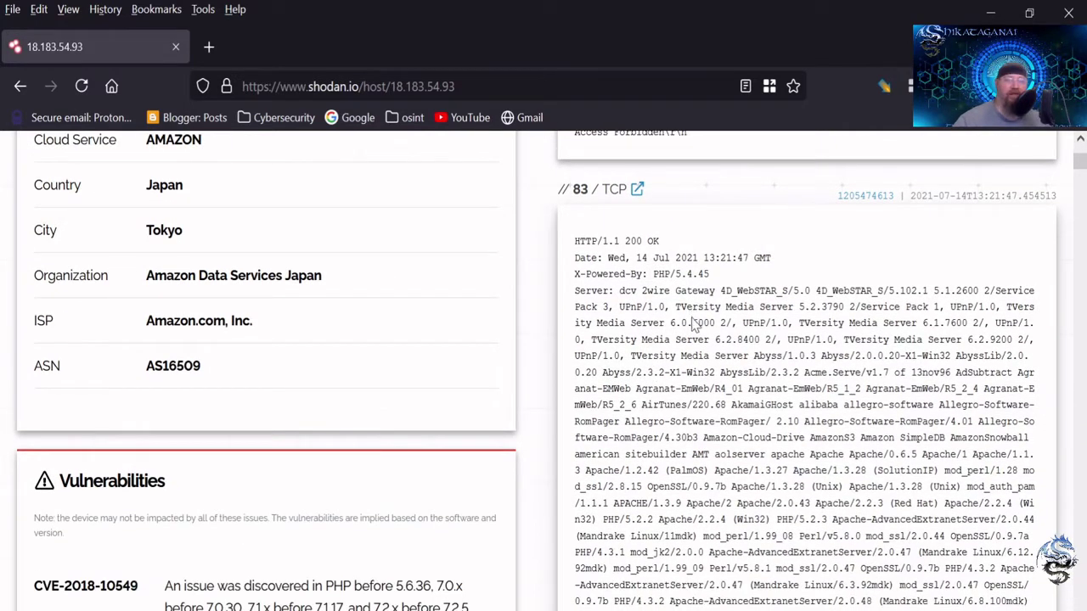
{"action": "left_click_drag", "start_coordinate": [619, 290], "coordinate": [780, 290]}
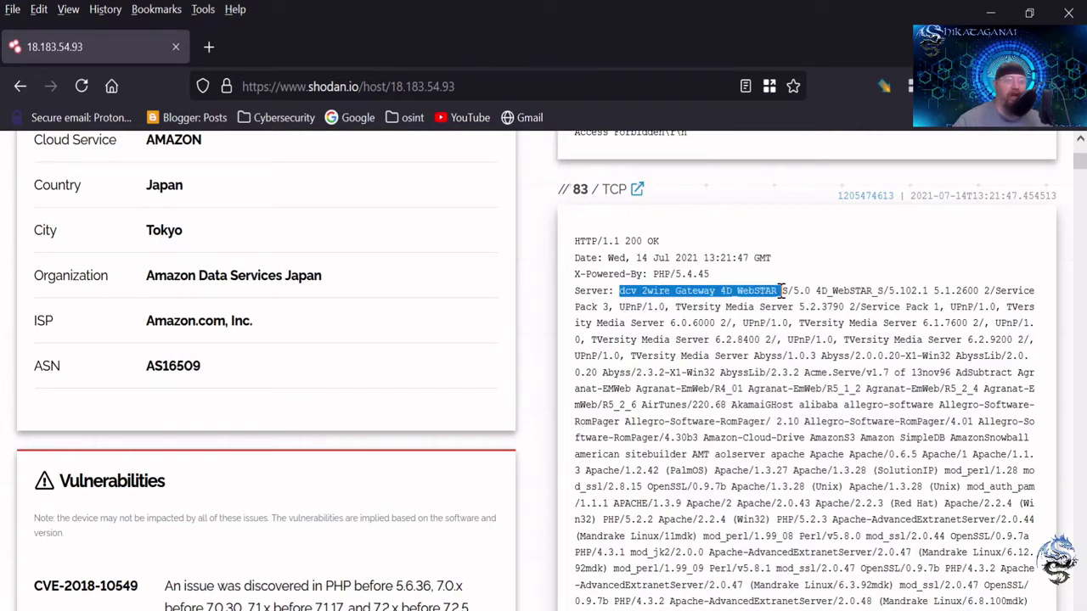
{"action": "left_click", "coordinate": [768, 297]}
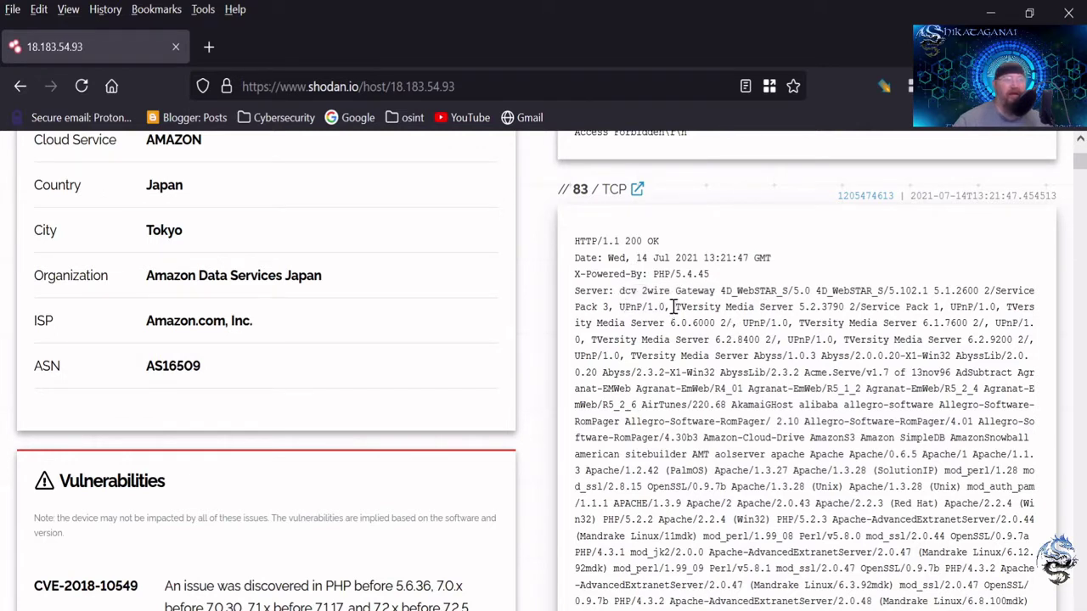
{"action": "left_click_drag", "start_coordinate": [677, 306], "coordinate": [862, 313]}
{"action": "left_click", "coordinate": [844, 312]}
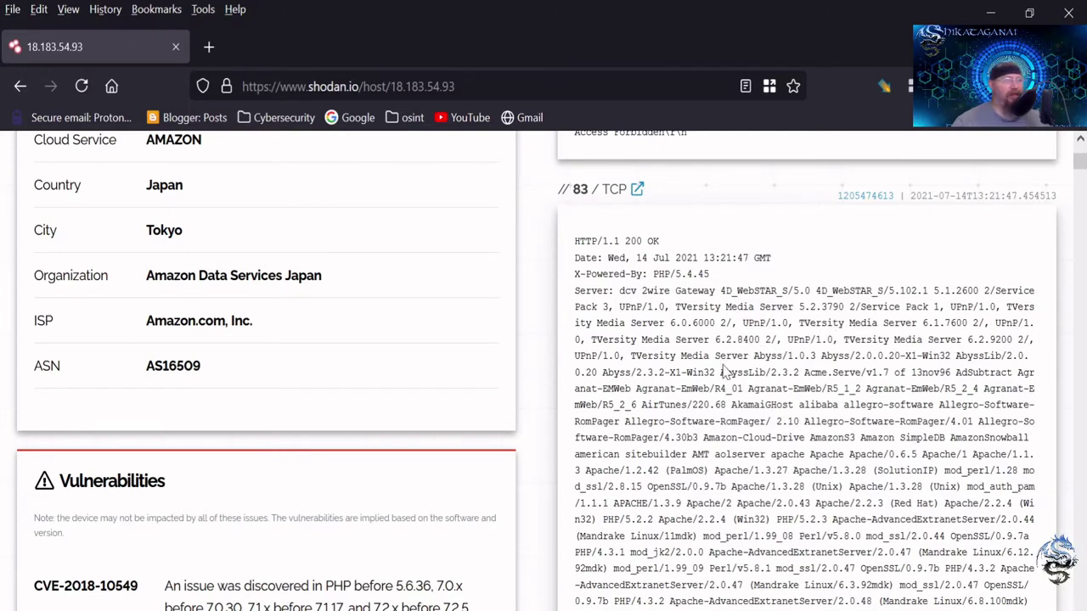
- Review the CVE entries in the host's Vulnerabilities section and return to the start of the page
{"action": "scroll", "coordinate": [722, 371], "scroll_direction": "down", "scroll_amount": 2}
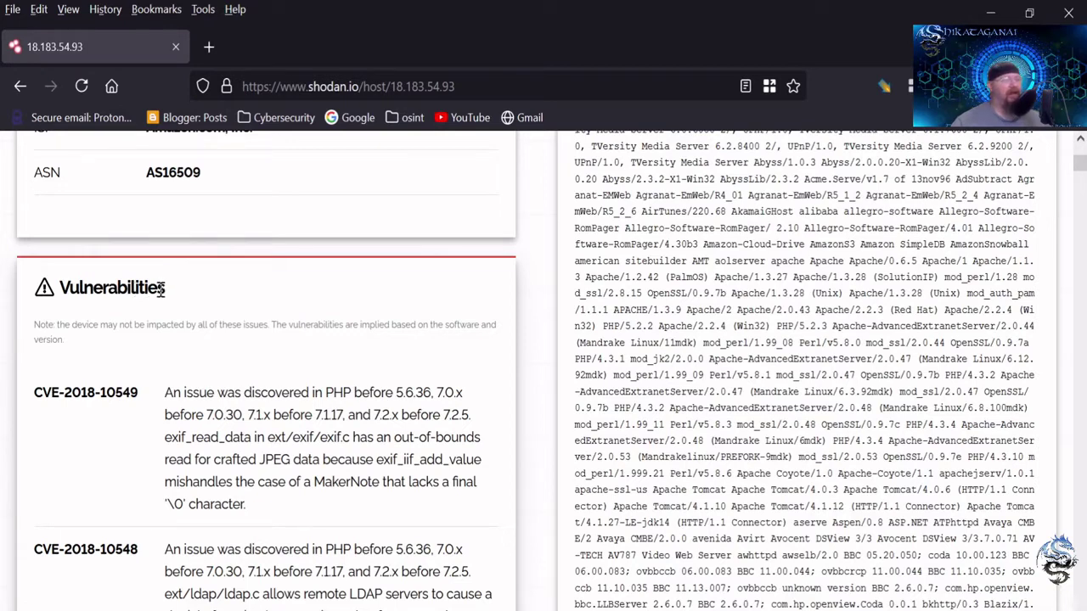
{"action": "scroll", "coordinate": [164, 291], "scroll_direction": "down", "scroll_amount": 2}
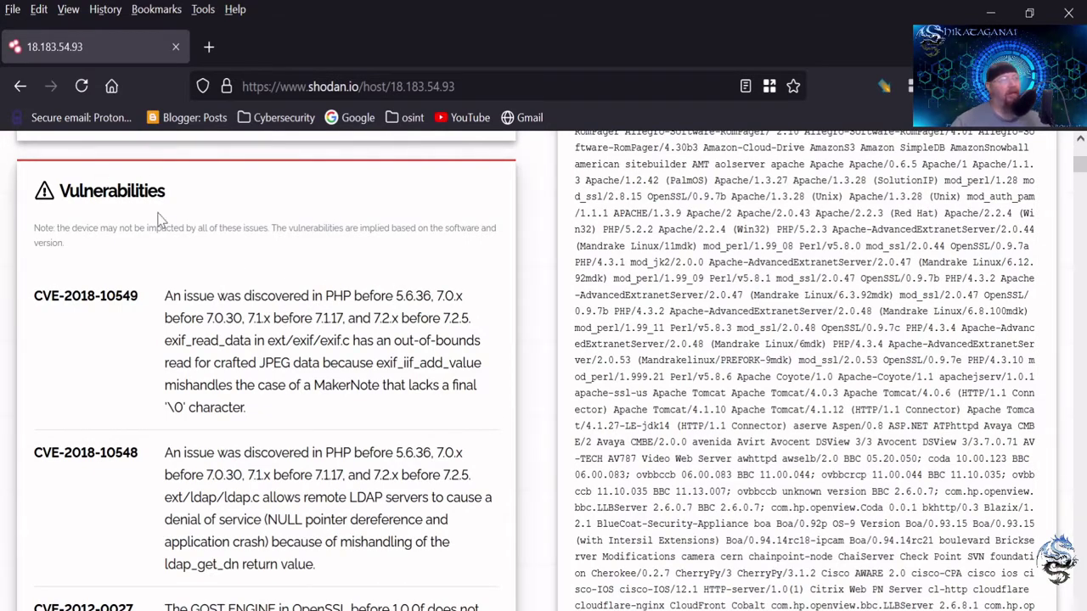
{"action": "scroll", "coordinate": [162, 223], "scroll_direction": "down", "scroll_amount": 12}
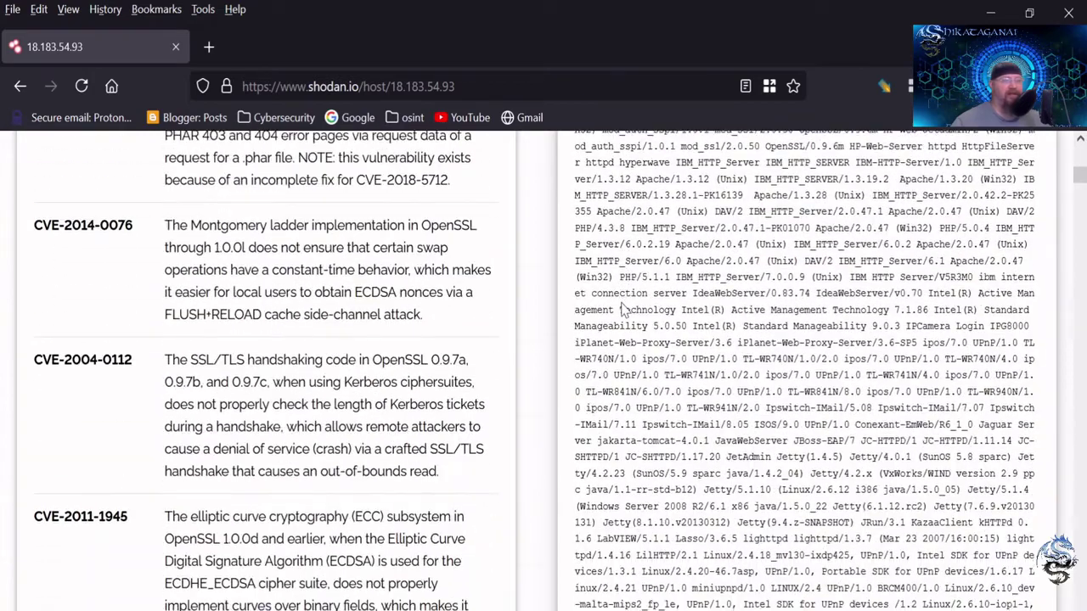
{"action": "scroll", "coordinate": [625, 306], "scroll_direction": "up", "scroll_amount": 15}
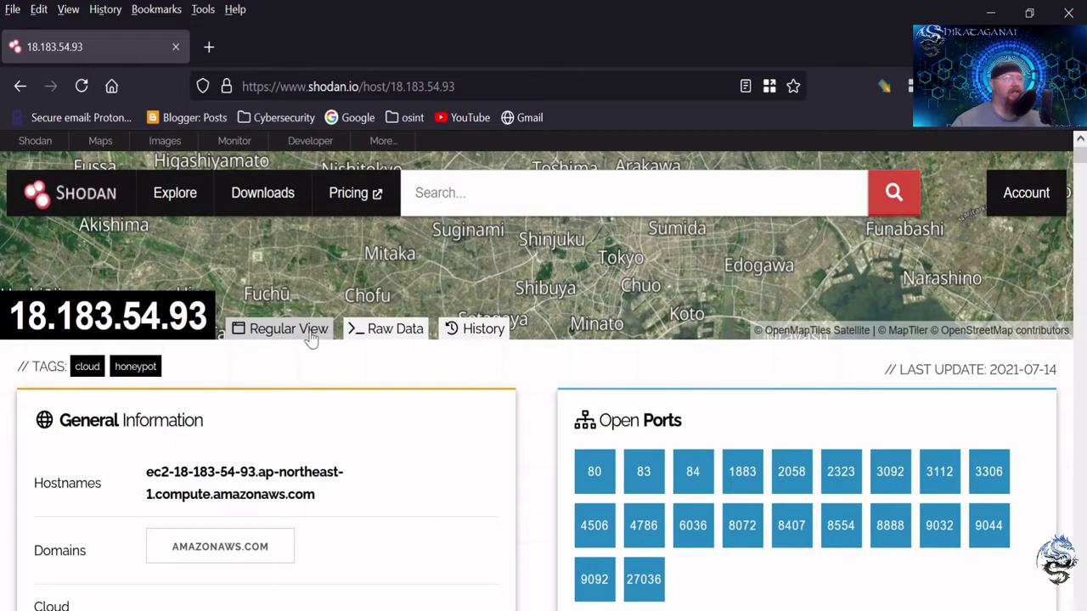
- Try to view the raw data of host 18.183.54.93 and return to its regular view
{"action": "scroll", "coordinate": [458, 394], "scroll_direction": "down", "scroll_amount": 2}
{"action": "scroll", "coordinate": [458, 393], "scroll_direction": "up", "scroll_amount": 2}
{"action": "left_click", "coordinate": [398, 336]}
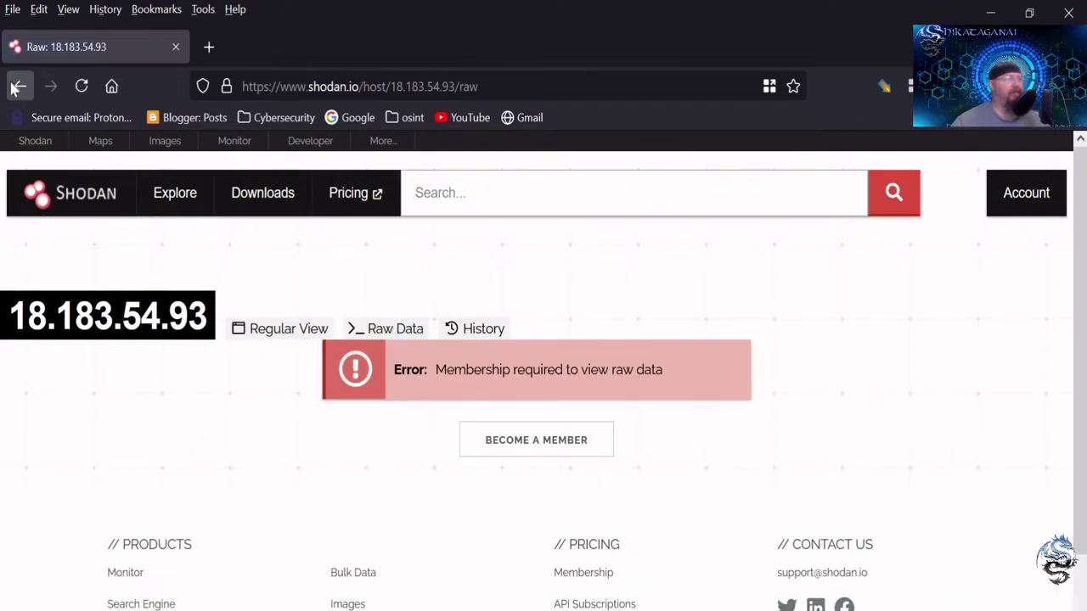
{"action": "left_click", "coordinate": [18, 87]}
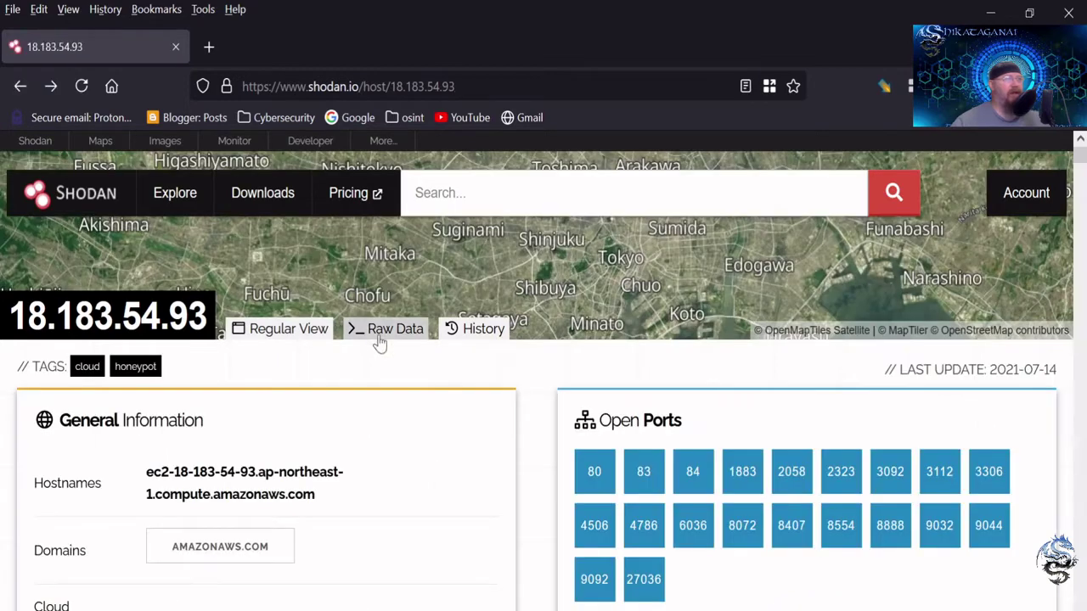
- Return to the Apache 2.2.3 search results and open the second page of results
{"action": "left_click", "coordinate": [18, 87]}
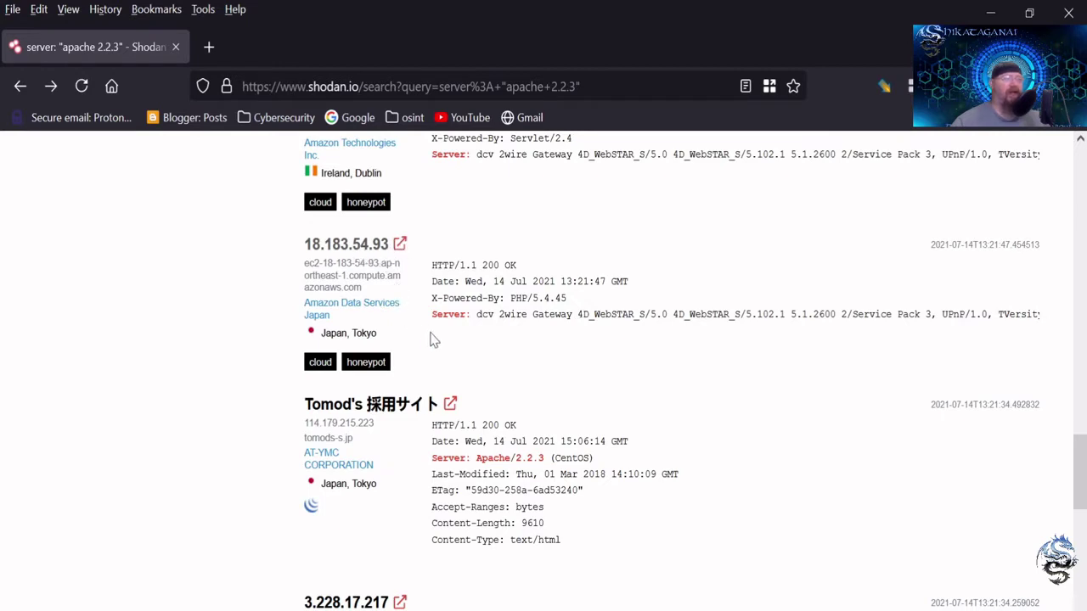
{"action": "scroll", "coordinate": [504, 395], "scroll_direction": "down", "scroll_amount": 3}
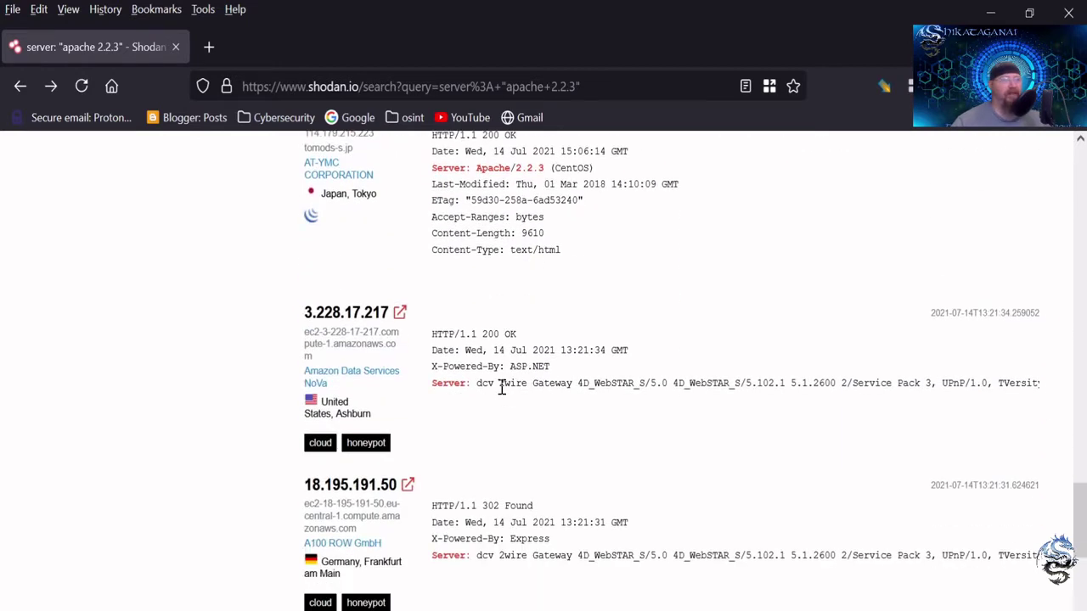
{"action": "scroll", "coordinate": [538, 354], "scroll_direction": "down", "scroll_amount": 1}
{"action": "scroll", "coordinate": [538, 357], "scroll_direction": "down", "scroll_amount": 3}
{"action": "left_click", "coordinate": [356, 320]}
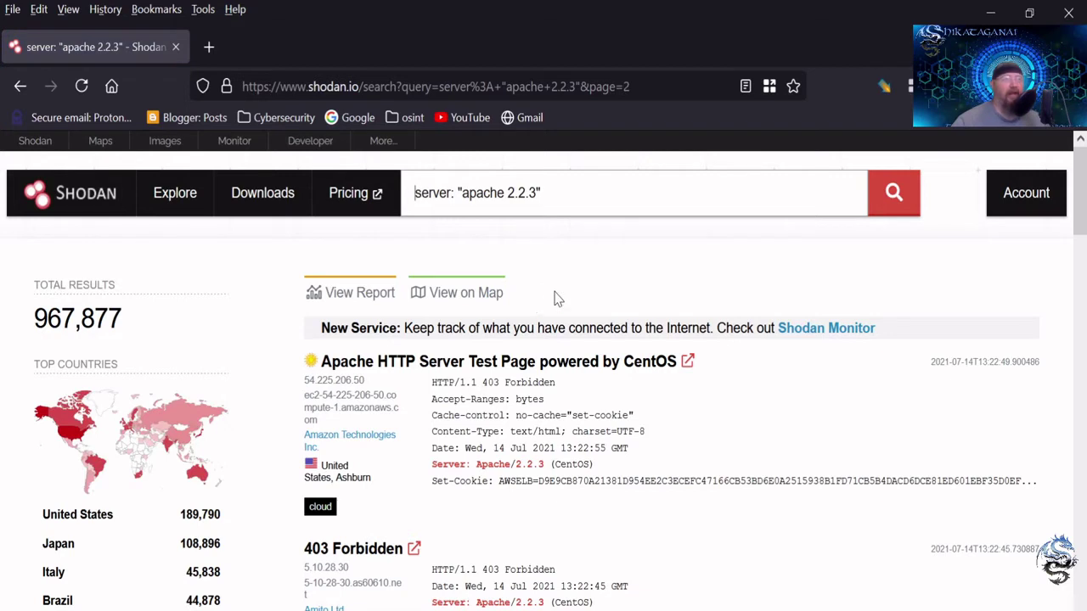
- Open the details of the "403 Forbidden" host 5.10.28.30 and review its open ports
{"action": "scroll", "coordinate": [554, 295], "scroll_direction": "down", "scroll_amount": 1}
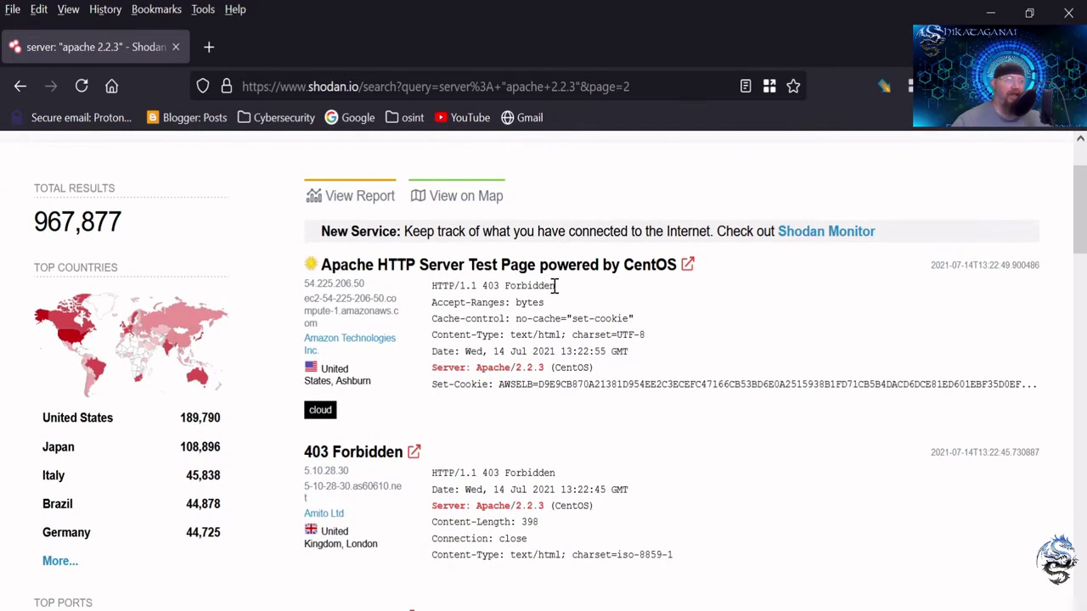
{"action": "scroll", "coordinate": [476, 321], "scroll_direction": "down", "scroll_amount": 1}
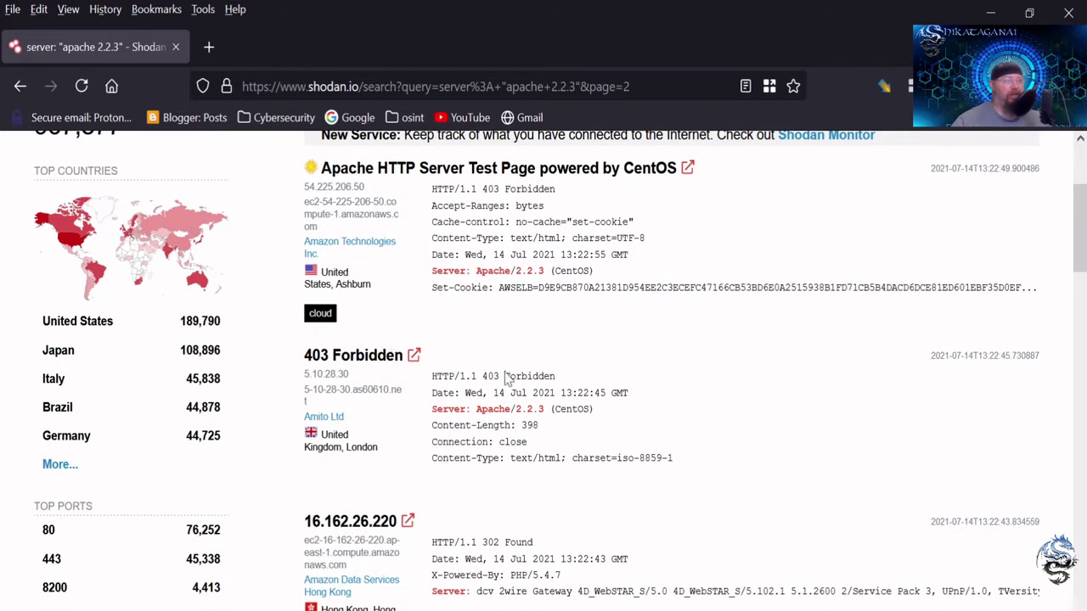
{"action": "scroll", "coordinate": [558, 365], "scroll_direction": "down", "scroll_amount": 1}
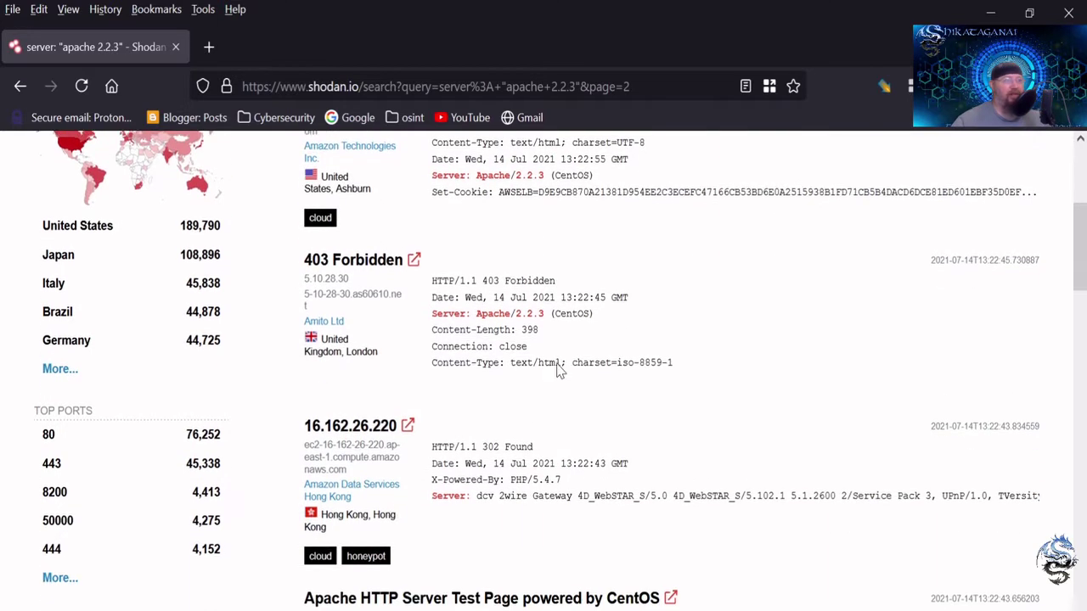
{"action": "left_click", "coordinate": [364, 266]}
{"action": "scroll", "coordinate": [635, 393], "scroll_direction": "down", "scroll_amount": 1}
{"action": "scroll", "coordinate": [636, 393], "scroll_direction": "down", "scroll_amount": 3}
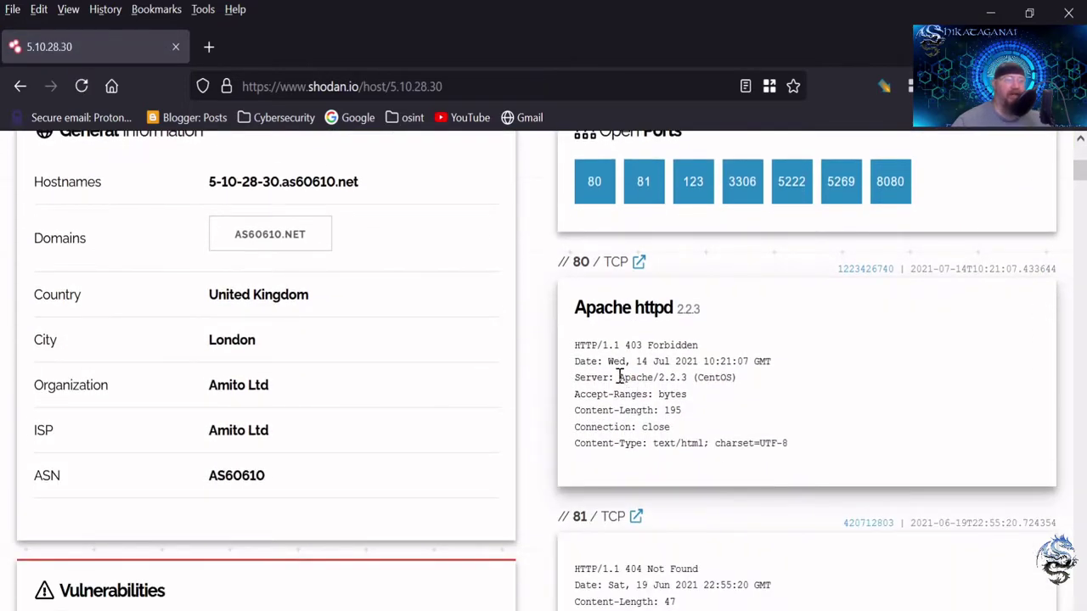
- Examine the server version in the host's port 80 banner, then the port 81 banner and Vulnerabilities section
{"action": "left_click_drag", "start_coordinate": [619, 377], "coordinate": [687, 377]}
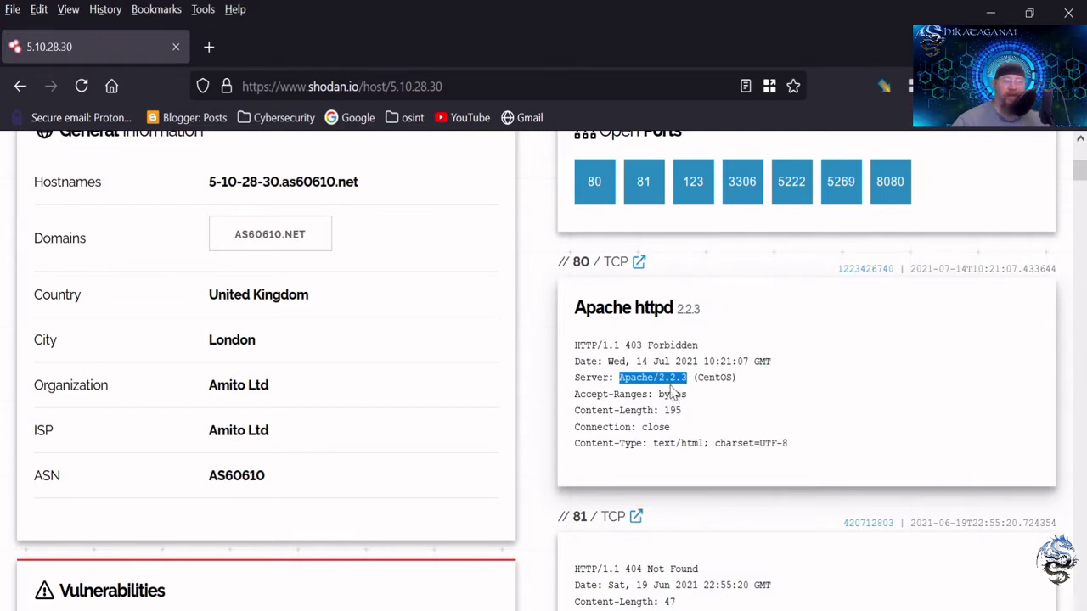
{"action": "left_click", "coordinate": [672, 389]}
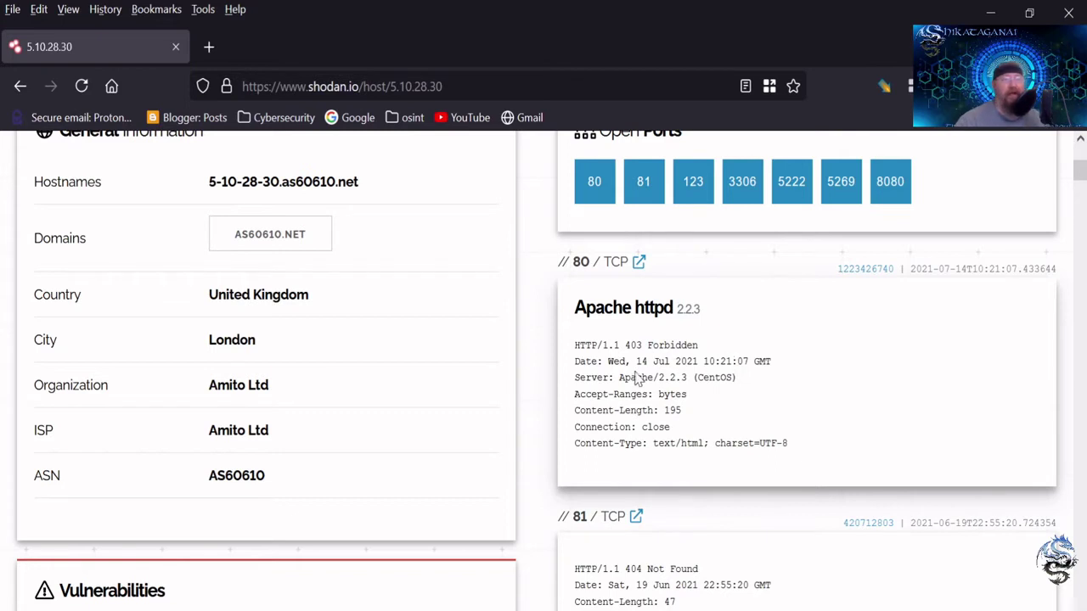
{"action": "left_click_drag", "start_coordinate": [620, 379], "coordinate": [693, 384]}
{"action": "left_click", "coordinate": [686, 378]}
{"action": "scroll", "coordinate": [642, 379], "scroll_direction": "down", "scroll_amount": 4}
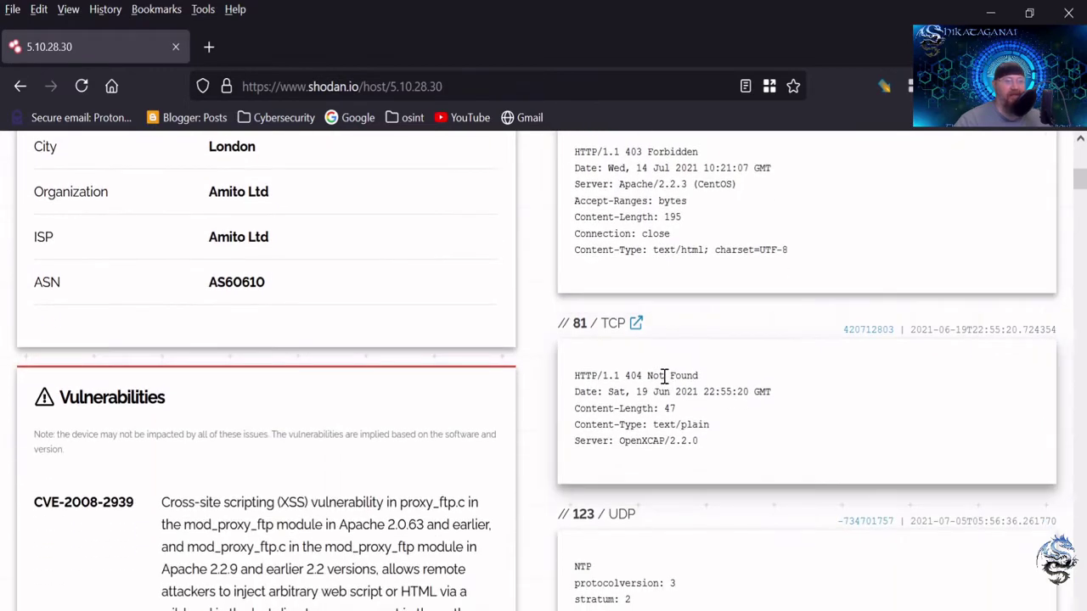
- Review the host's open ports list and the banners for ports 123, 3306, 5222, 5269 and 8080
{"action": "scroll", "coordinate": [650, 342], "scroll_direction": "up", "scroll_amount": 8}
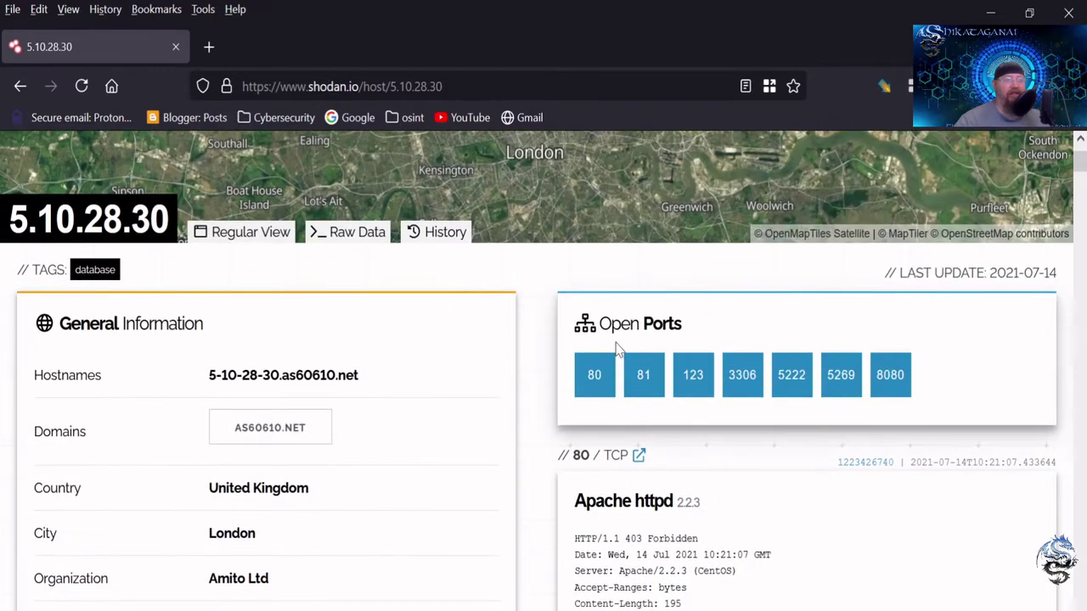
{"action": "scroll", "coordinate": [795, 382], "scroll_direction": "down", "scroll_amount": 3}
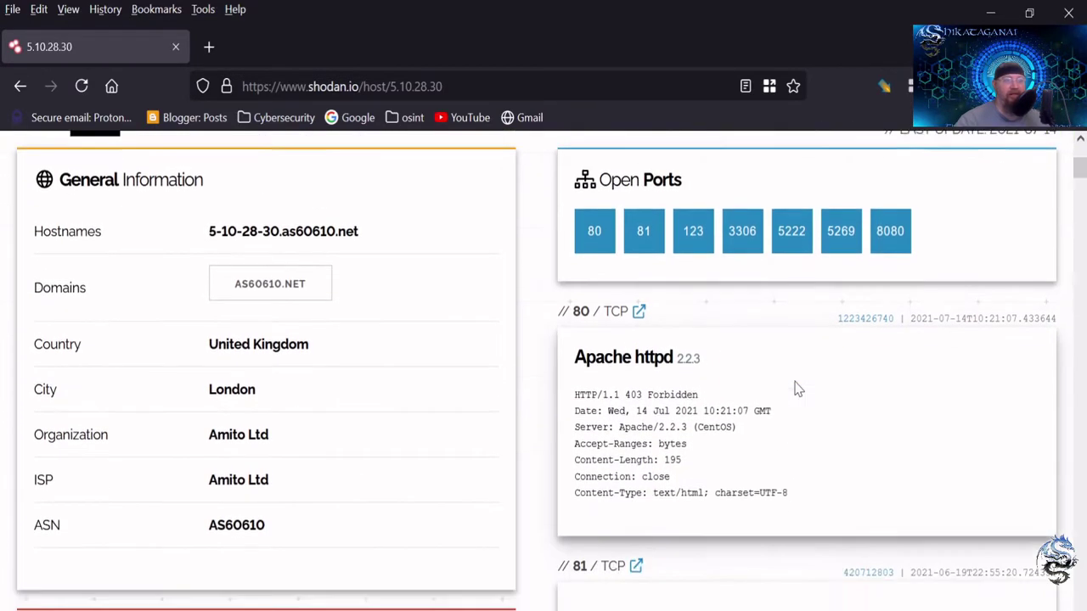
{"action": "scroll", "coordinate": [794, 388], "scroll_direction": "down", "scroll_amount": 8}
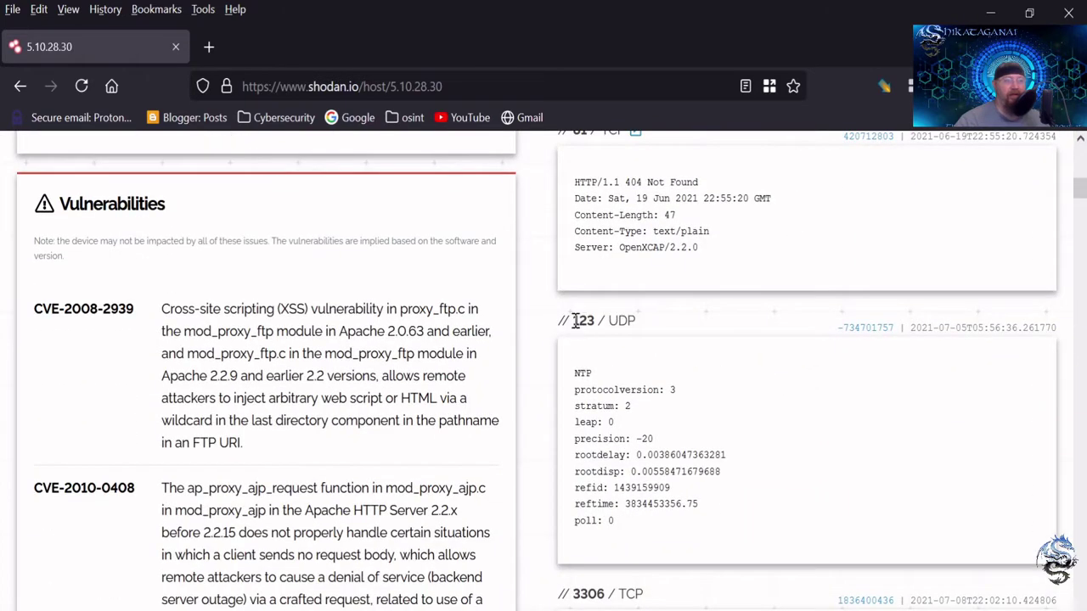
{"action": "scroll", "coordinate": [670, 355], "scroll_direction": "down", "scroll_amount": 4}
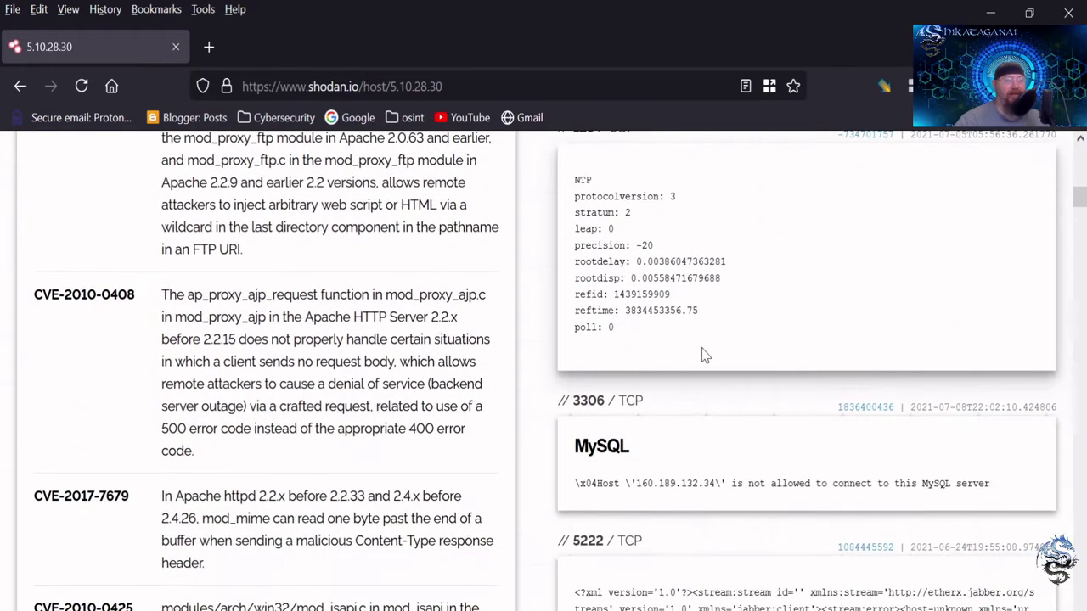
{"action": "scroll", "coordinate": [703, 355], "scroll_direction": "down", "scroll_amount": 4}
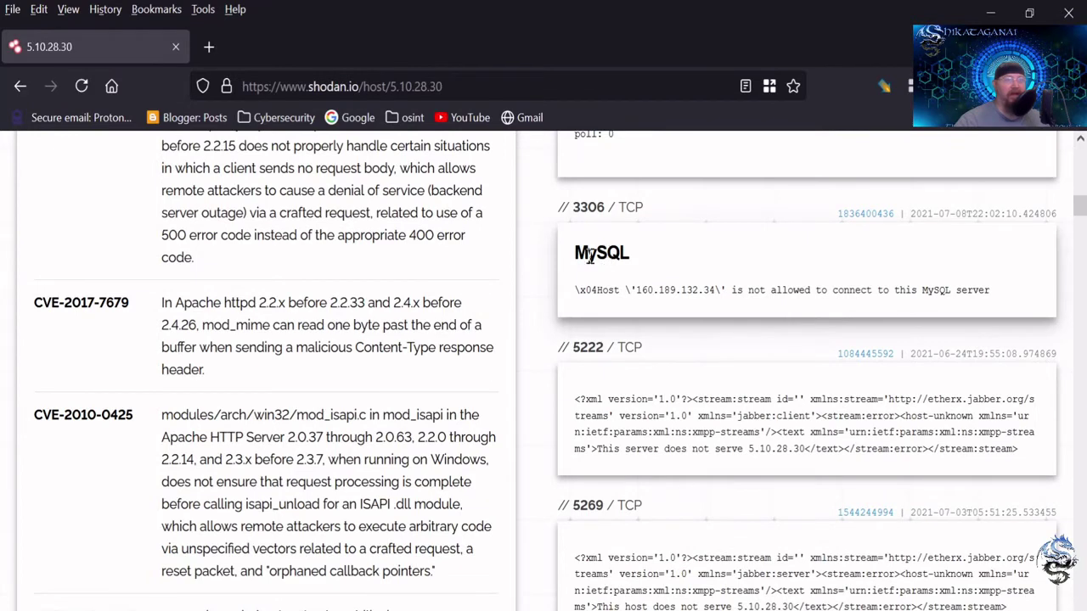
{"action": "scroll", "coordinate": [766, 352], "scroll_direction": "down", "scroll_amount": 4}
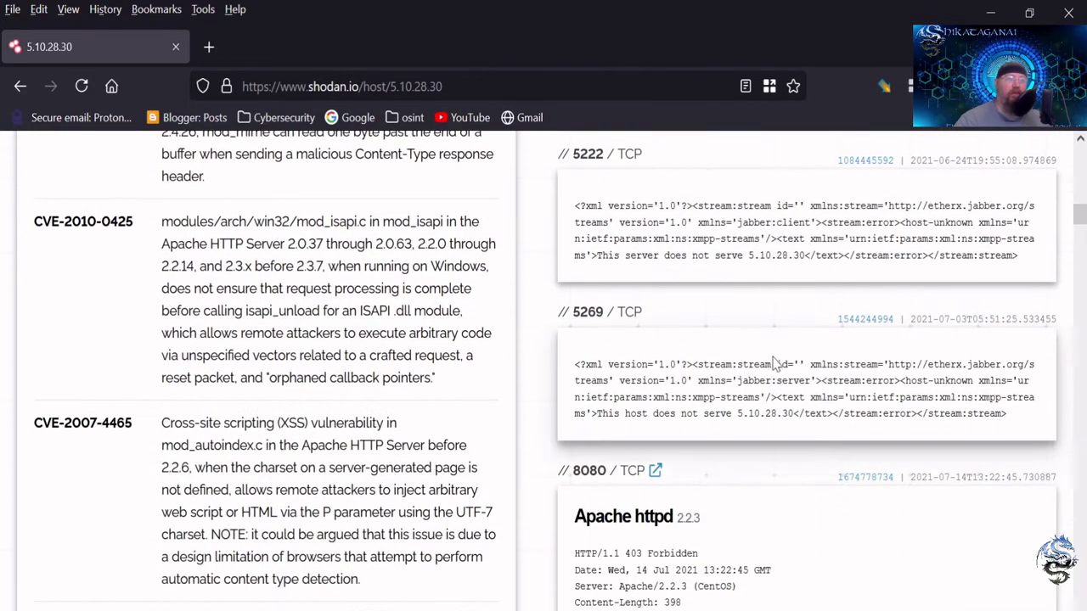
{"action": "scroll", "coordinate": [771, 361], "scroll_direction": "down", "scroll_amount": 4}
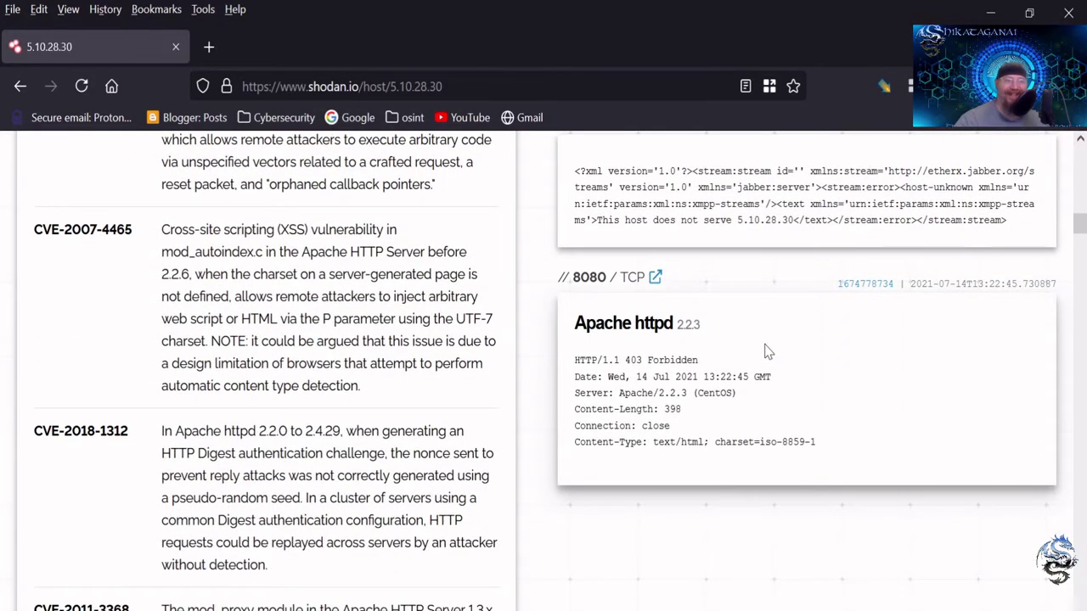
{"action": "scroll", "coordinate": [767, 353], "scroll_direction": "up", "scroll_amount": 20}
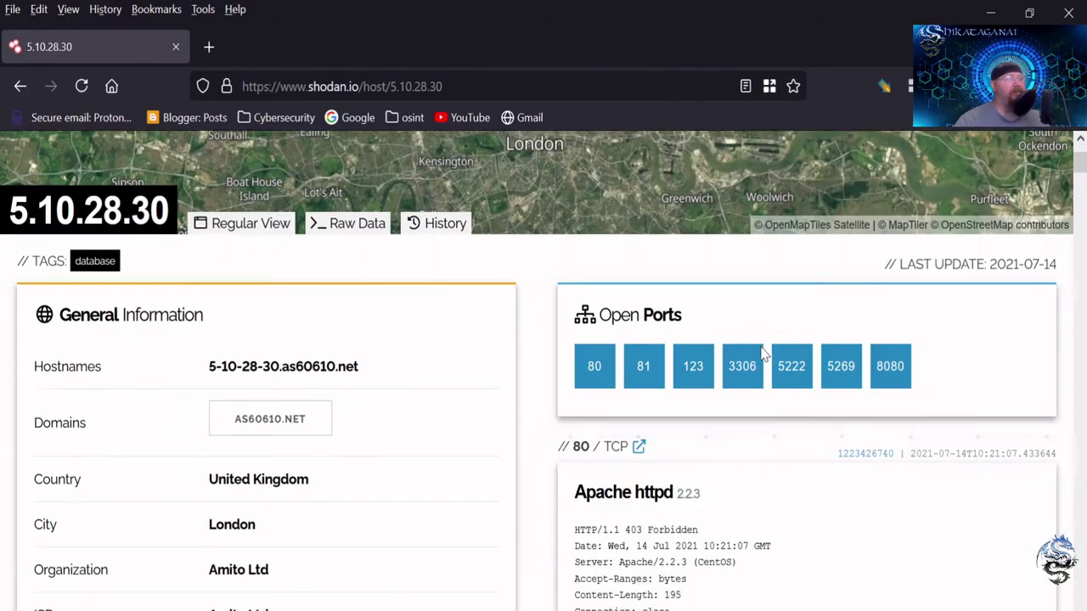
{"action": "scroll", "coordinate": [545, 280], "scroll_direction": "up", "scroll_amount": 2}
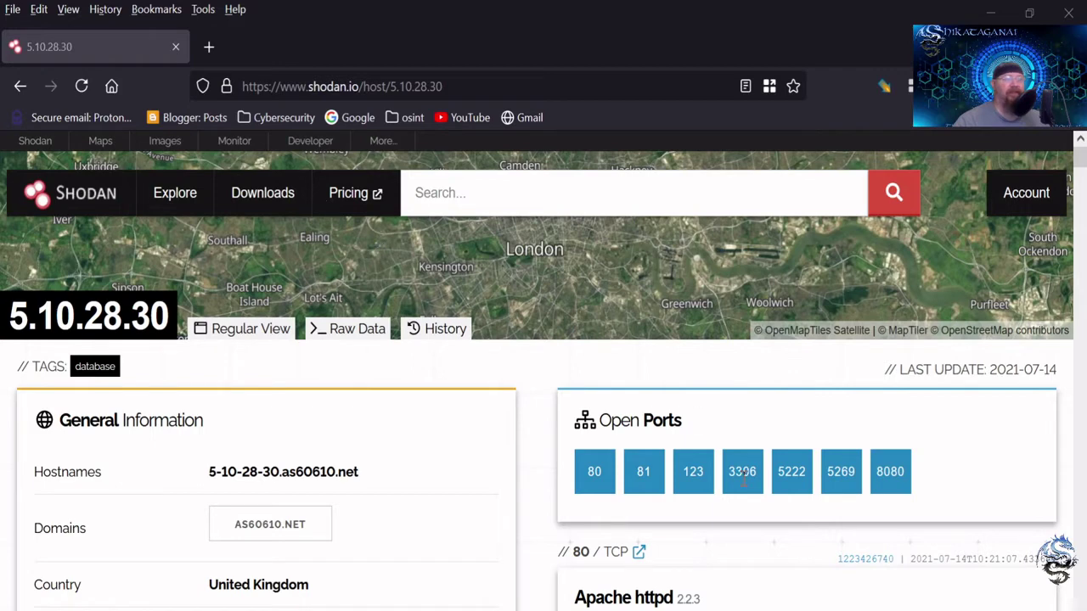
- Search for Apache servers on Google hostnames with the query server: "apache" hostname:"google"
{"action": "left_click", "coordinate": [608, 196]}
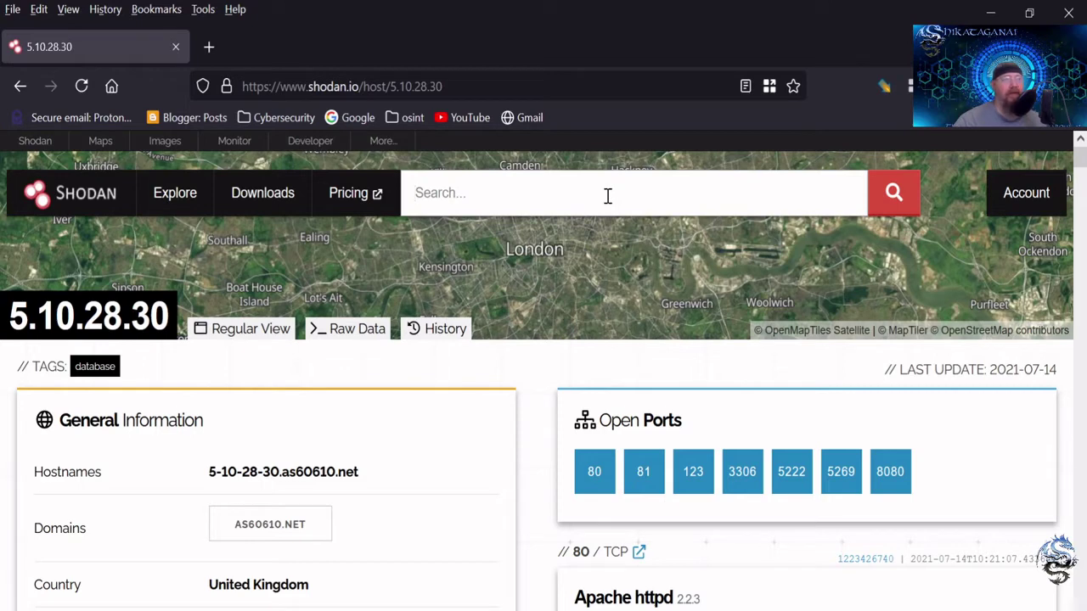
{"action": "type", "text": "server: \"apache\" hostname:\"google\""}
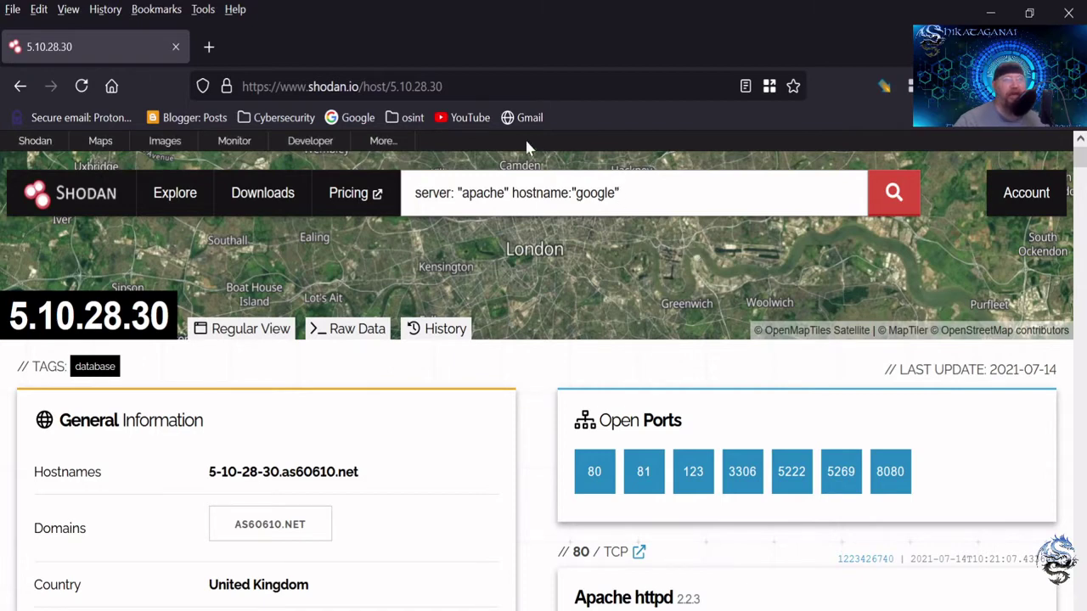
{"action": "left_click_drag", "start_coordinate": [572, 194], "coordinate": [506, 195]}
{"action": "left_click", "coordinate": [541, 202]}
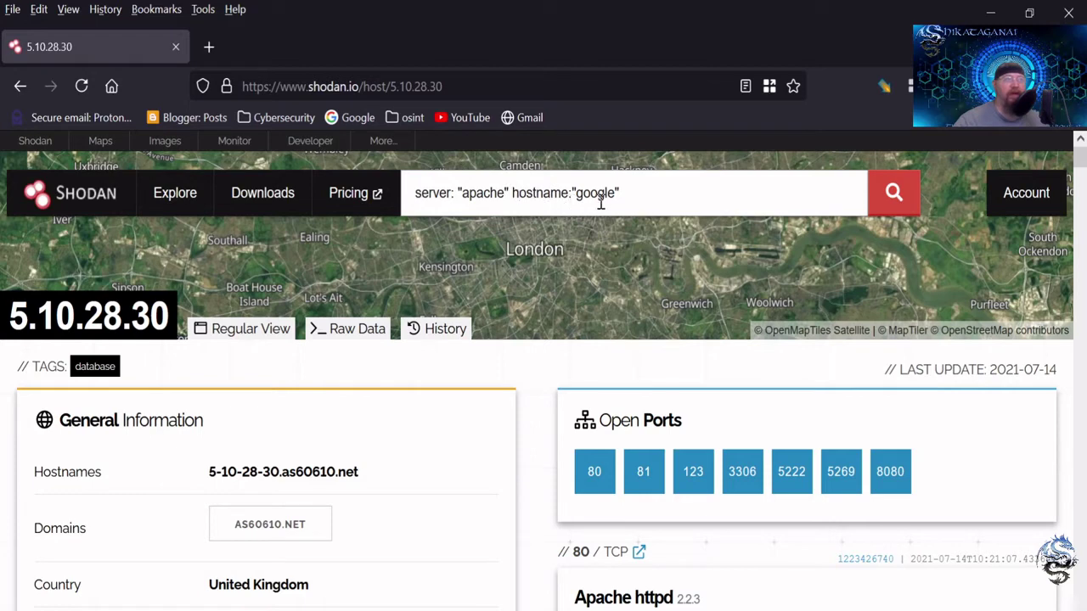
{"action": "scroll", "coordinate": [661, 406], "scroll_direction": "down", "scroll_amount": 2}
{"action": "scroll", "coordinate": [661, 406], "scroll_direction": "up", "scroll_amount": 2}
{"action": "left_click", "coordinate": [894, 193]}
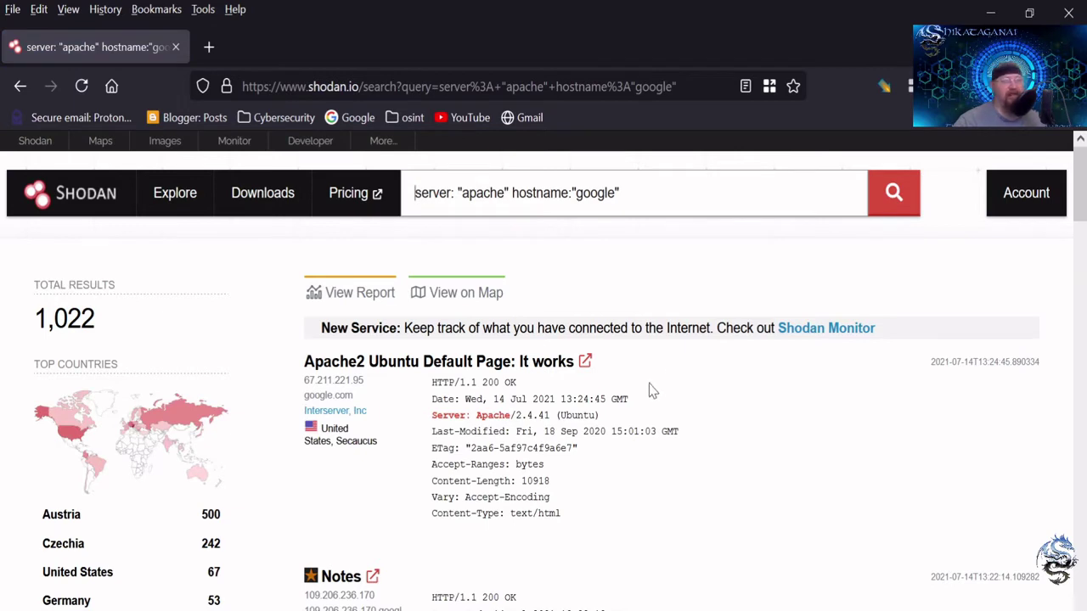
- Examine the total number of results and the first listed hosts, comparing their hostnames and server banners
{"action": "scroll", "coordinate": [653, 391], "scroll_direction": "down", "scroll_amount": 1}
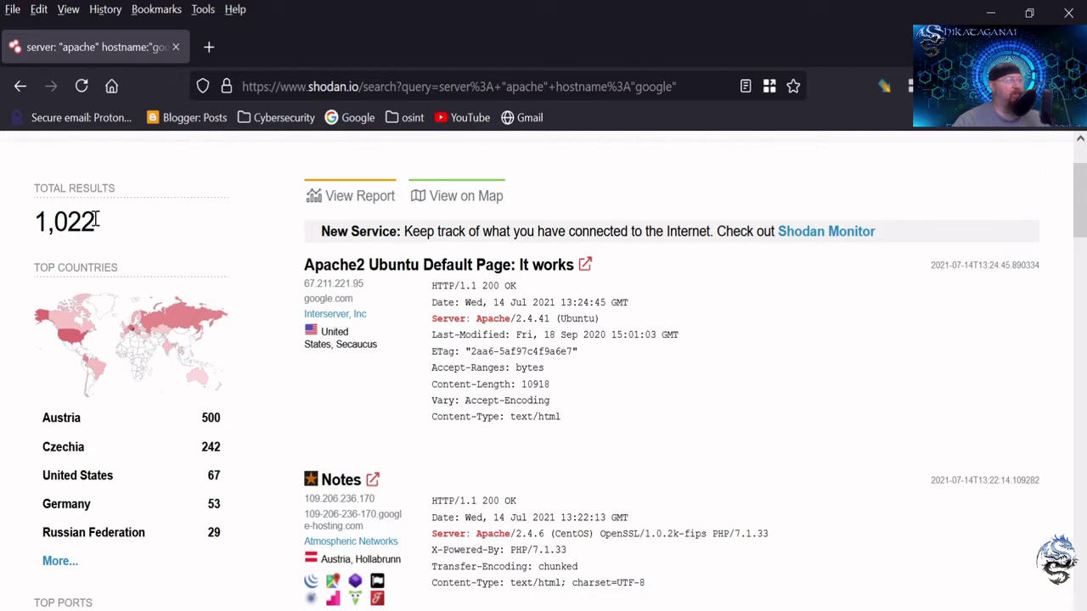
{"action": "left_click_drag", "start_coordinate": [95, 217], "coordinate": [34, 222]}
{"action": "left_click", "coordinate": [834, 361]}
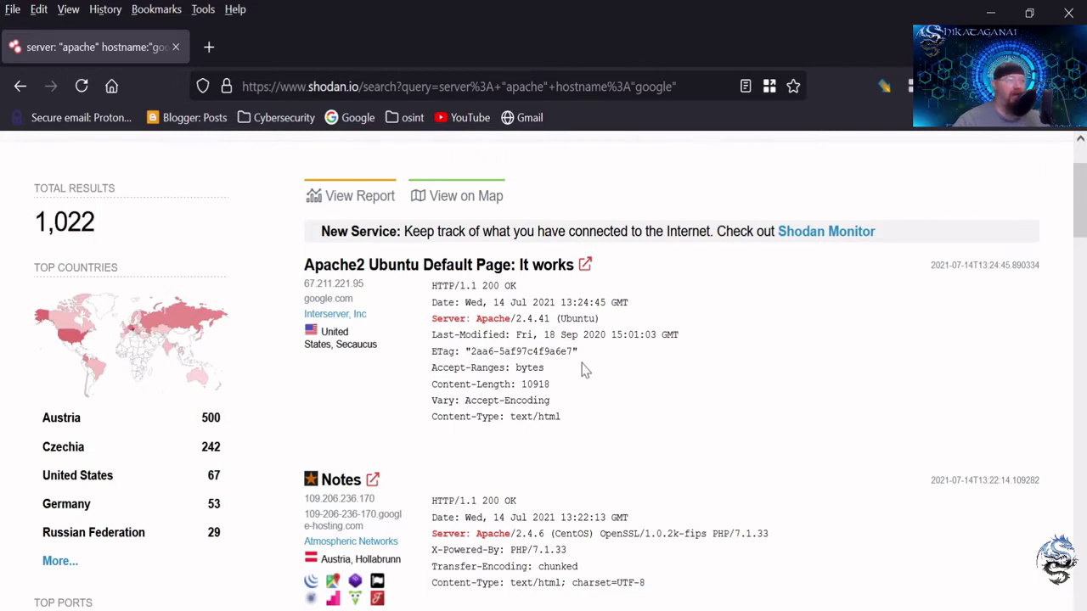
{"action": "scroll", "coordinate": [563, 369], "scroll_direction": "down", "scroll_amount": 1}
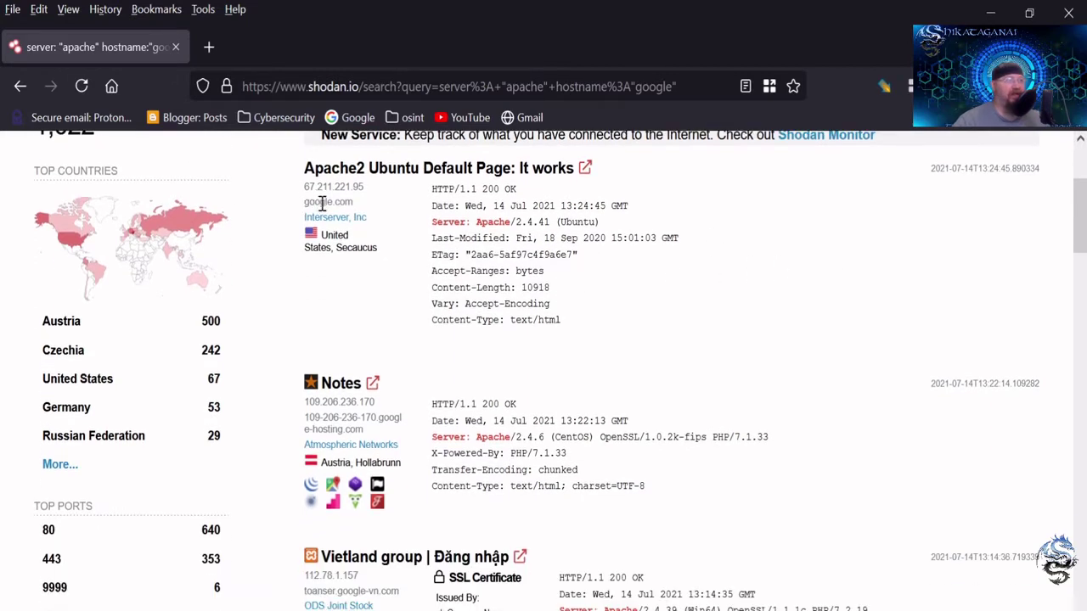
{"action": "scroll", "coordinate": [520, 381], "scroll_direction": "down", "scroll_amount": 2}
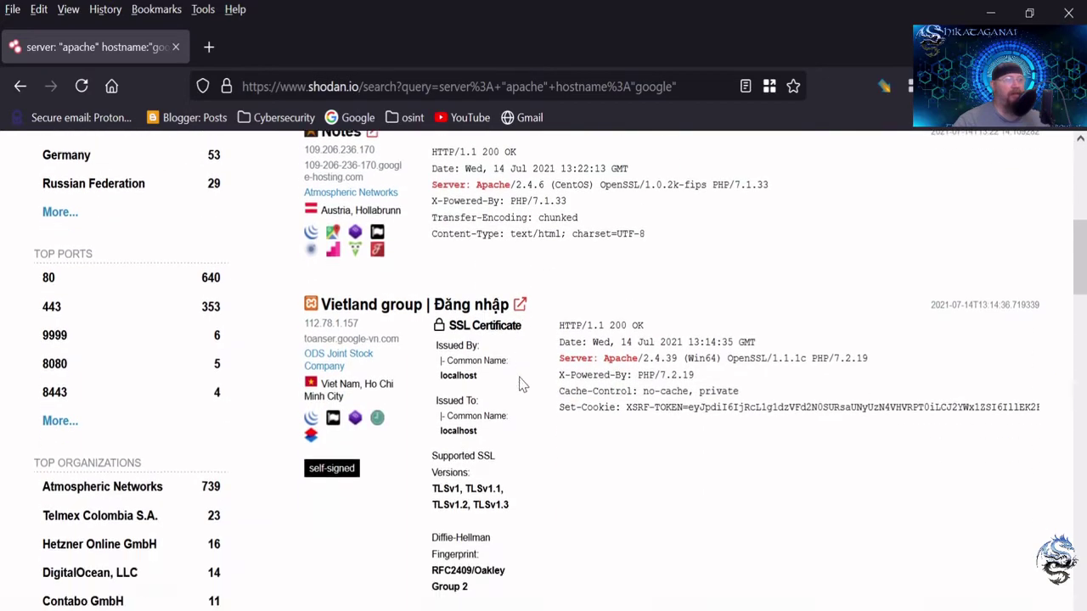
{"action": "scroll", "coordinate": [517, 383], "scroll_direction": "down", "scroll_amount": 2}
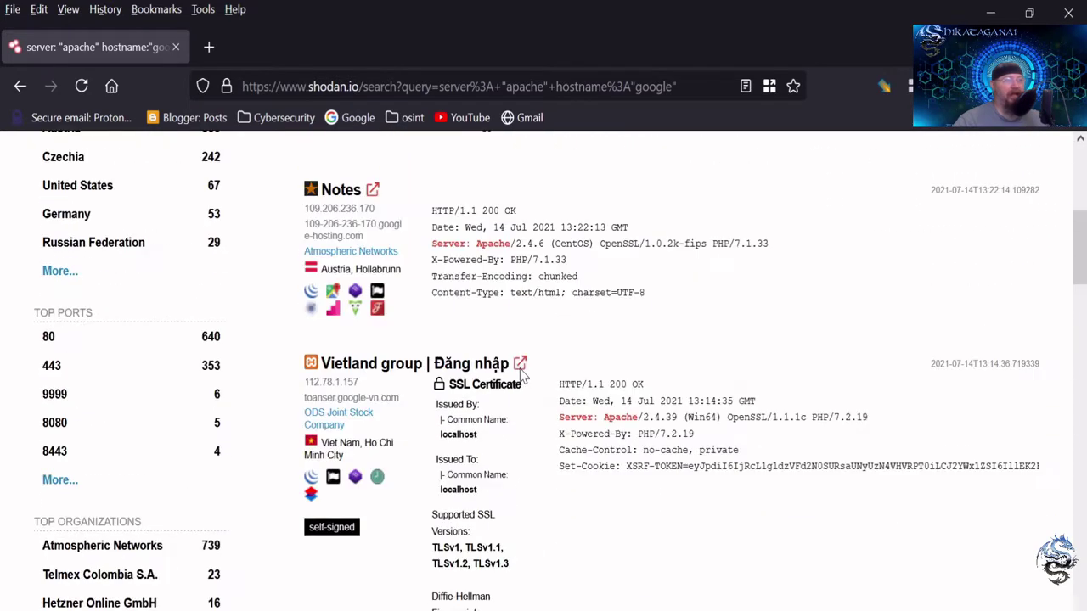
- Open the details of the "Apache2 Ubuntu Default Page: It works" host and examine the server version in its port 80 banner
{"action": "scroll", "coordinate": [520, 379], "scroll_direction": "up", "scroll_amount": 3}
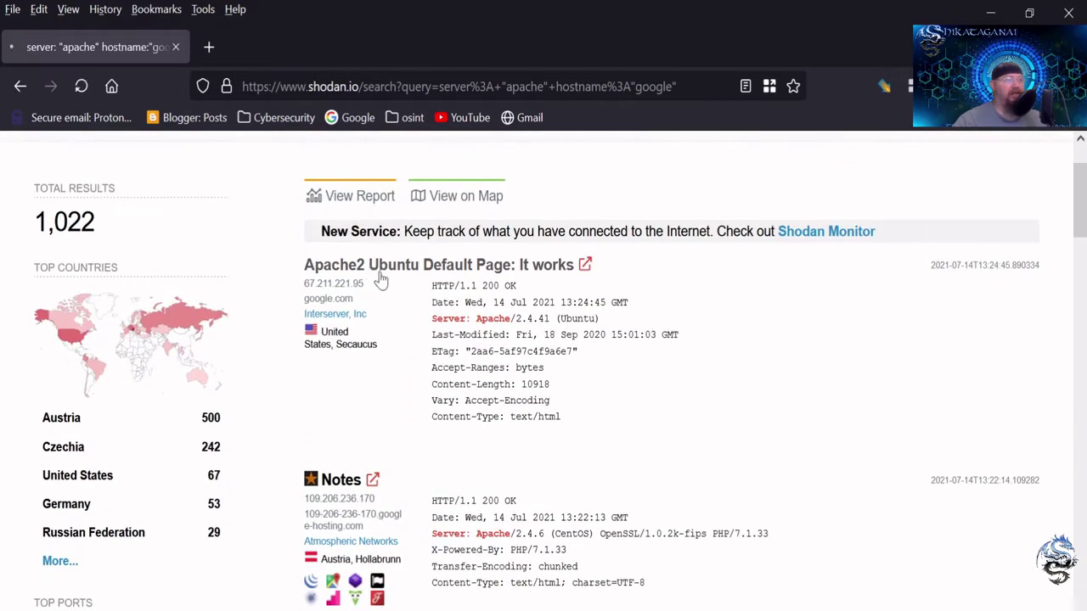
{"action": "left_click", "coordinate": [370, 272]}
{"action": "scroll", "coordinate": [611, 442], "scroll_direction": "down", "scroll_amount": 2}
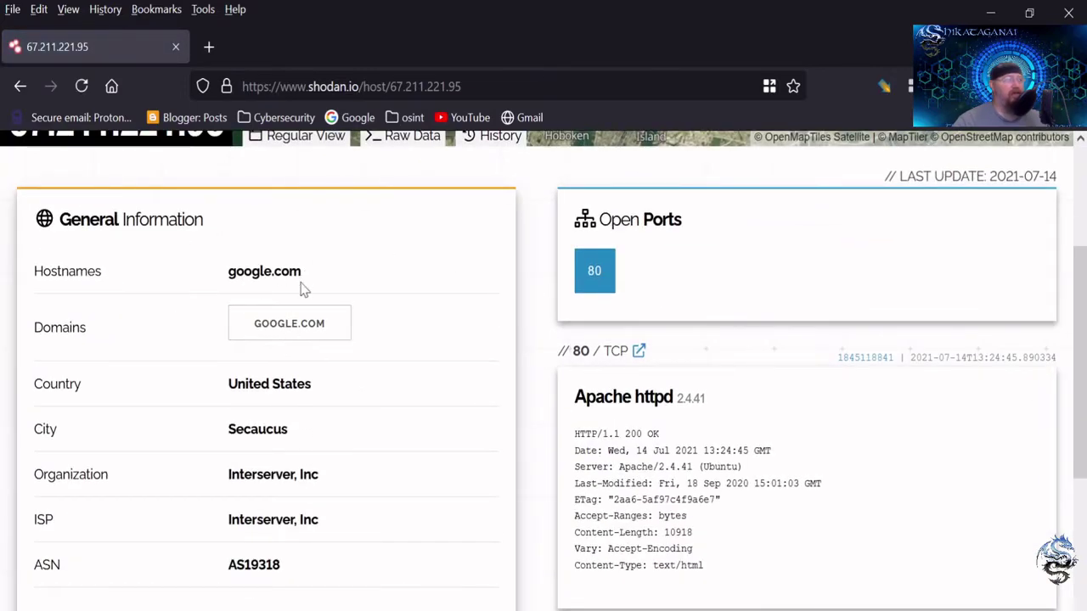
{"action": "scroll", "coordinate": [326, 472], "scroll_direction": "down", "scroll_amount": 1}
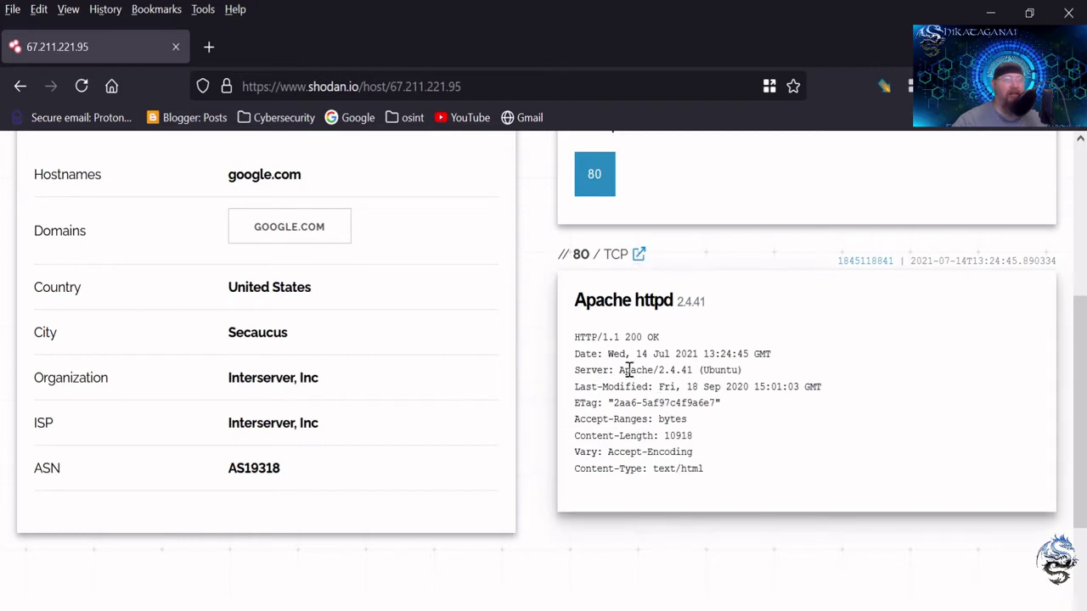
{"action": "left_click_drag", "start_coordinate": [619, 370], "coordinate": [693, 371]}
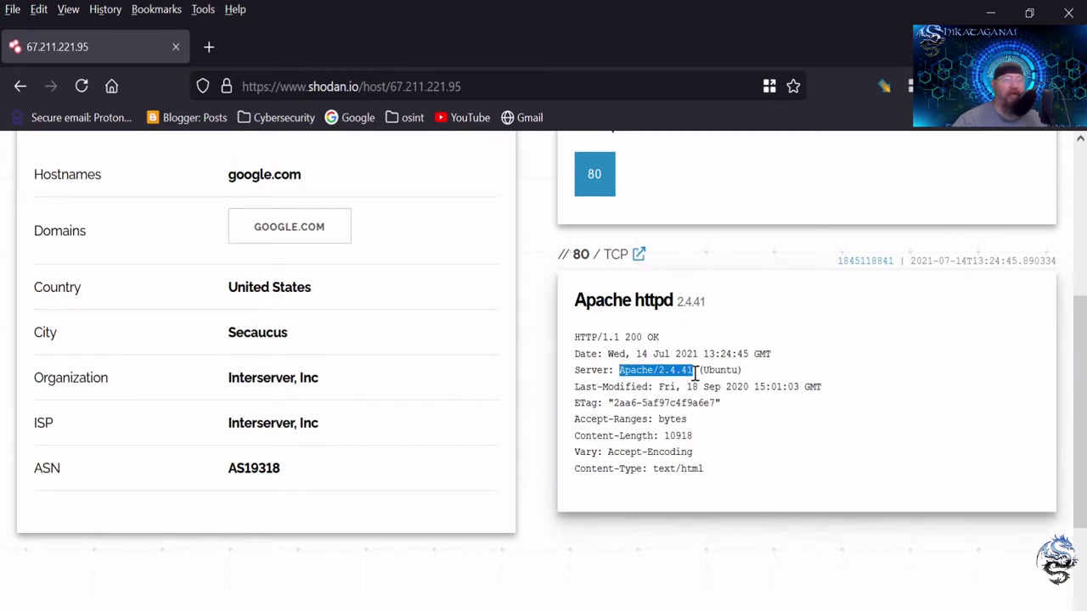
{"action": "left_click", "coordinate": [684, 371]}
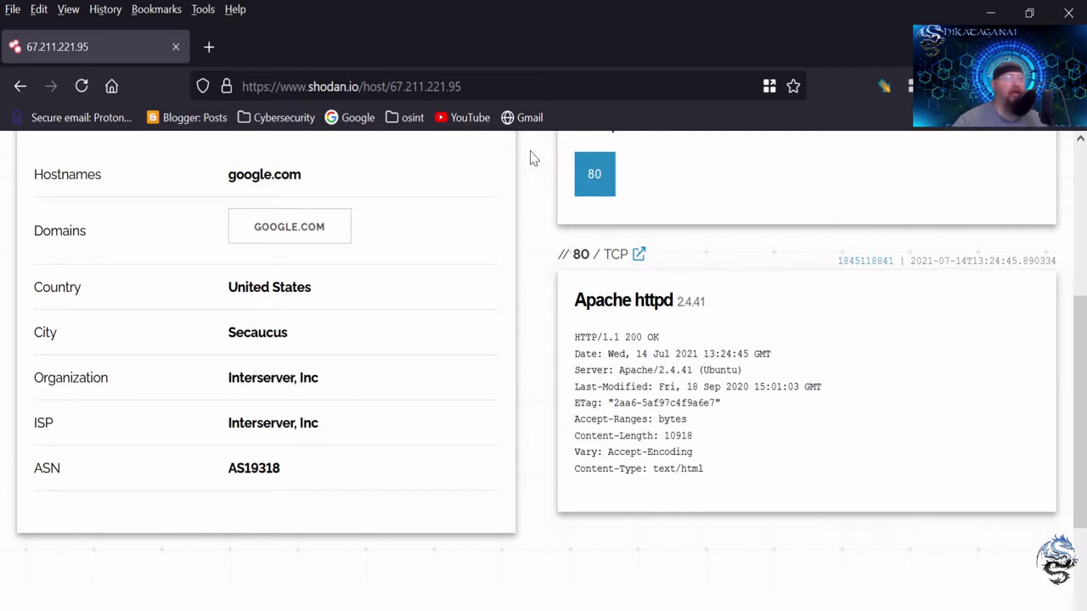
- Search for all hosts in the 34.98.0.0 network range with the query net:34.98.0.0/16
{"action": "scroll", "coordinate": [560, 193], "scroll_direction": "up", "scroll_amount": 1}
{"action": "scroll", "coordinate": [561, 193], "scroll_direction": "up", "scroll_amount": 3}
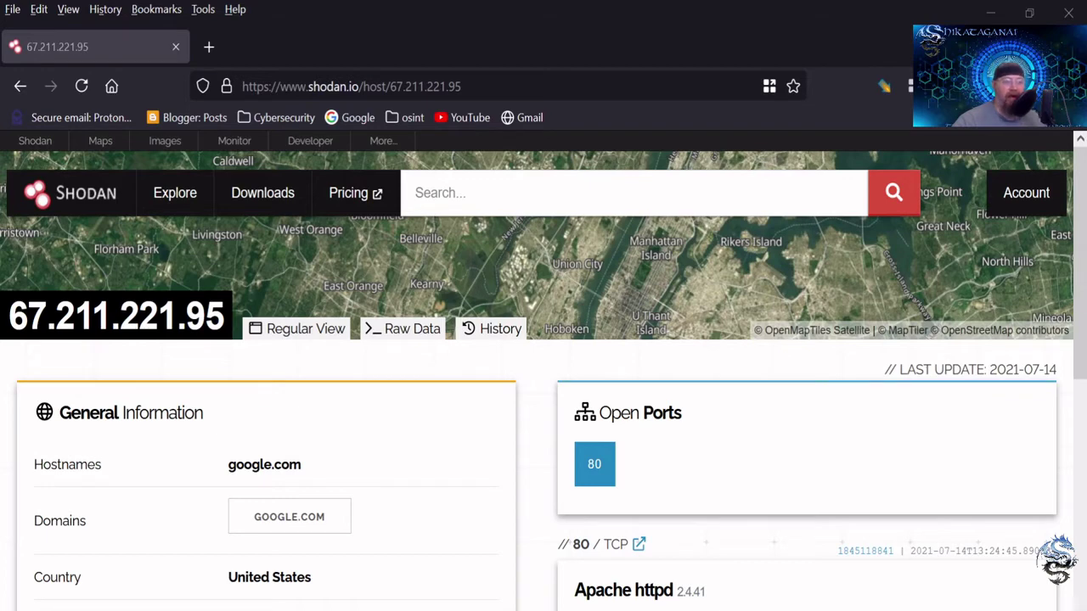
{"action": "key", "text": "alt+Tab"}
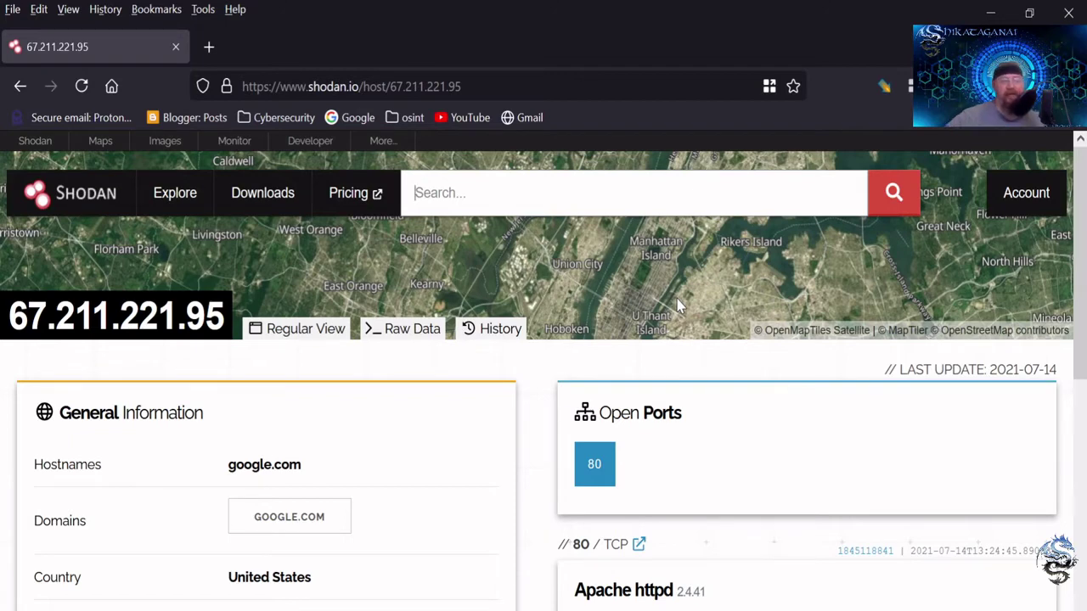
{"action": "left_click", "coordinate": [505, 206]}
{"action": "type", "text": "net:34.98.0.0/16"}
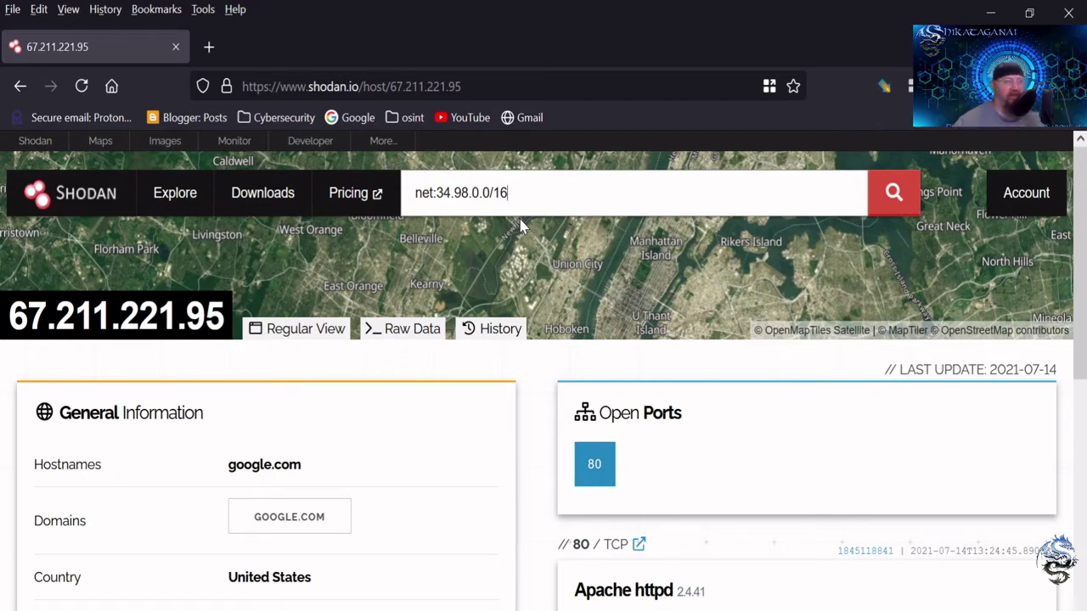
{"action": "left_click", "coordinate": [893, 194]}
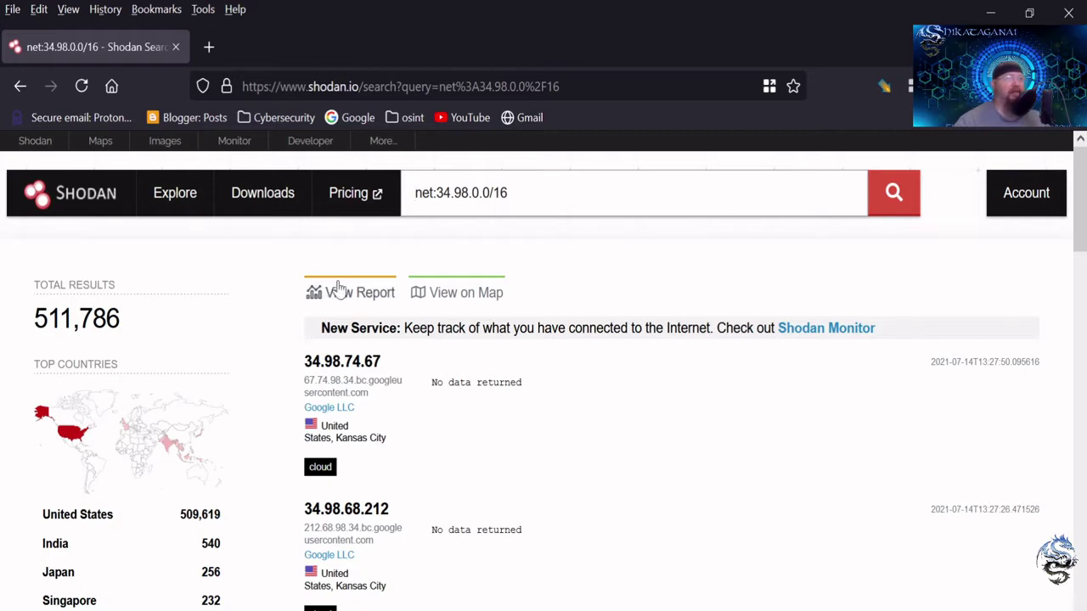
- Browse the network range results, then open the details of host 34.98.90.196 and review its open ports
{"action": "scroll", "coordinate": [411, 383], "scroll_direction": "down", "scroll_amount": 2}
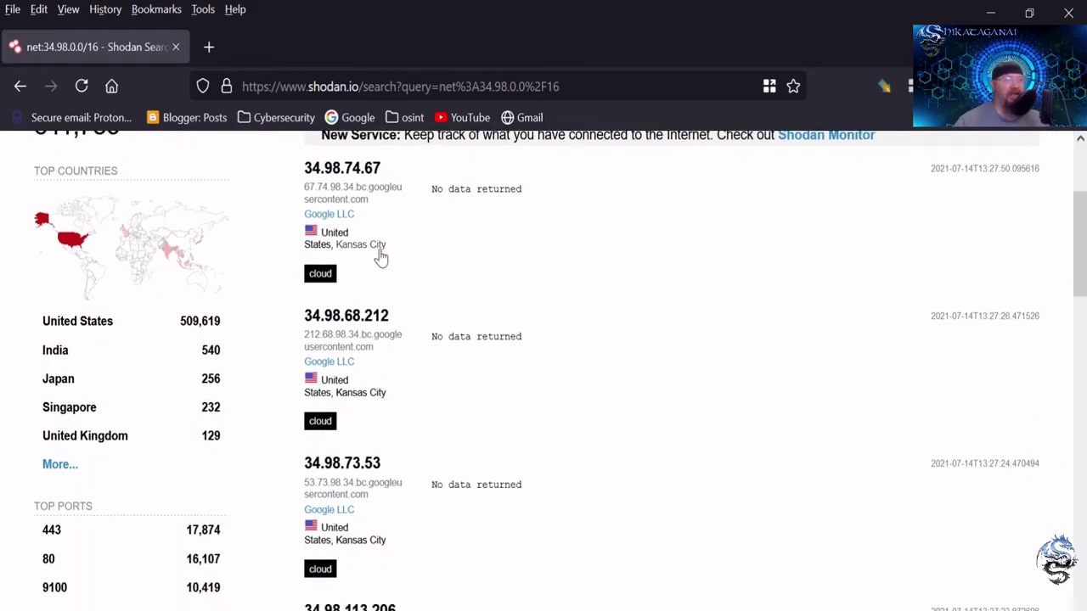
{"action": "scroll", "coordinate": [580, 340], "scroll_direction": "down", "scroll_amount": 5}
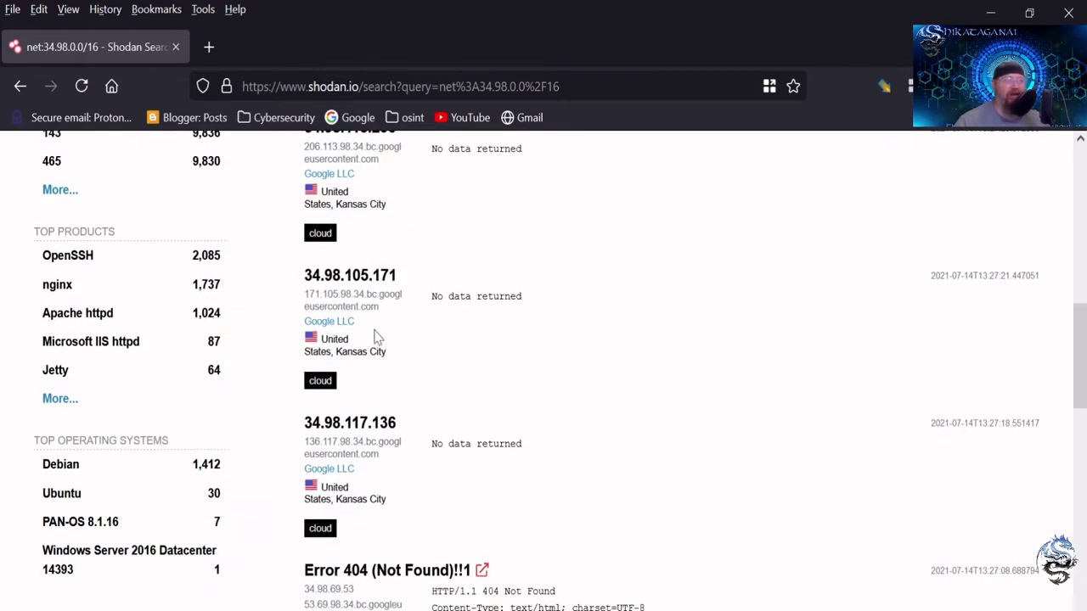
{"action": "scroll", "coordinate": [425, 368], "scroll_direction": "down", "scroll_amount": 2}
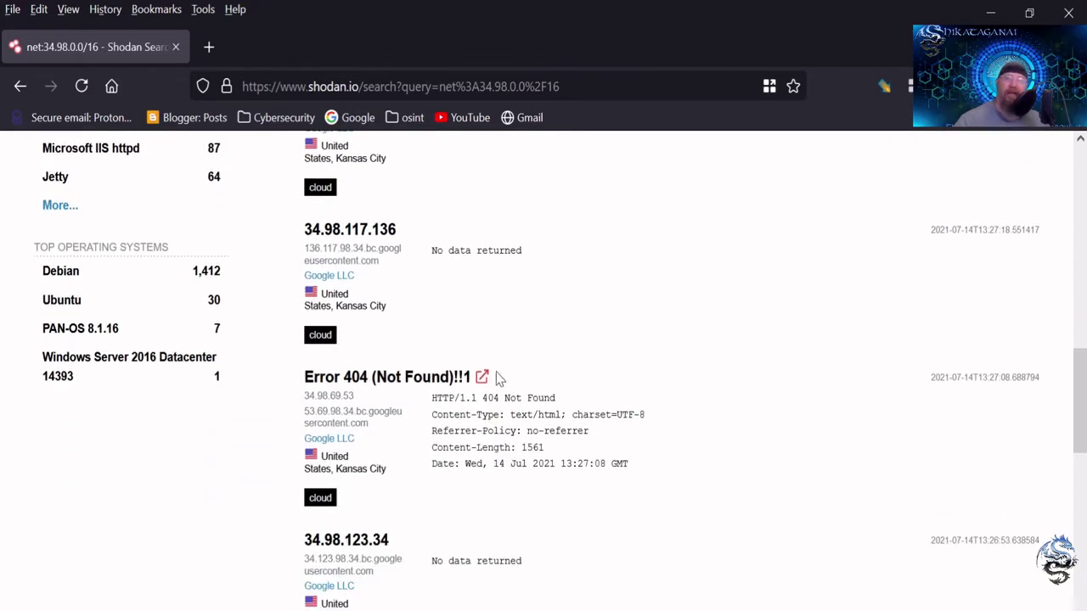
{"action": "scroll", "coordinate": [498, 381], "scroll_direction": "down", "scroll_amount": 1}
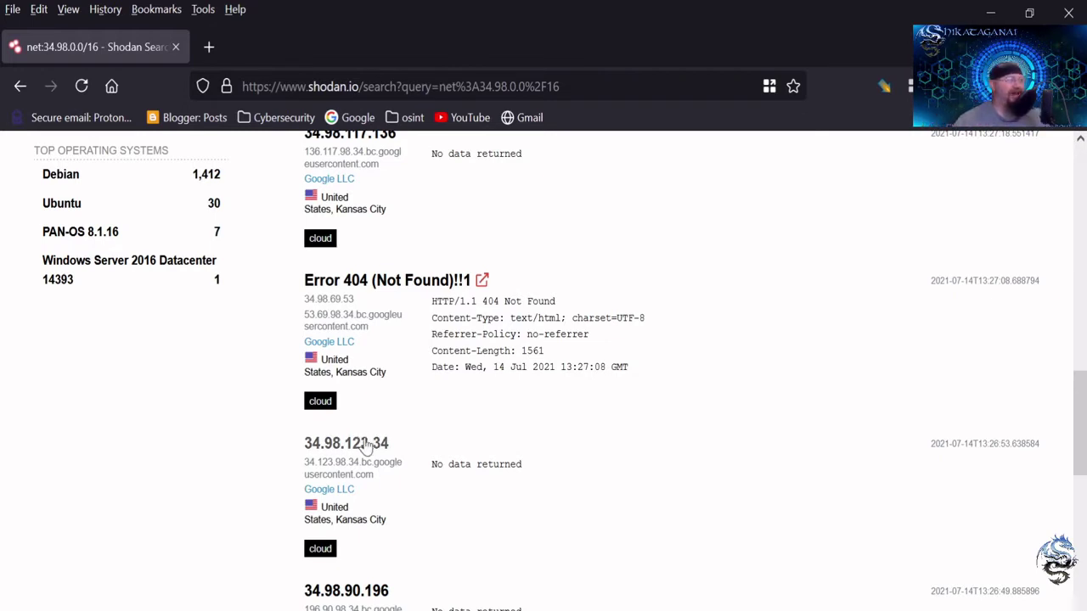
{"action": "scroll", "coordinate": [388, 444], "scroll_direction": "down", "scroll_amount": 3}
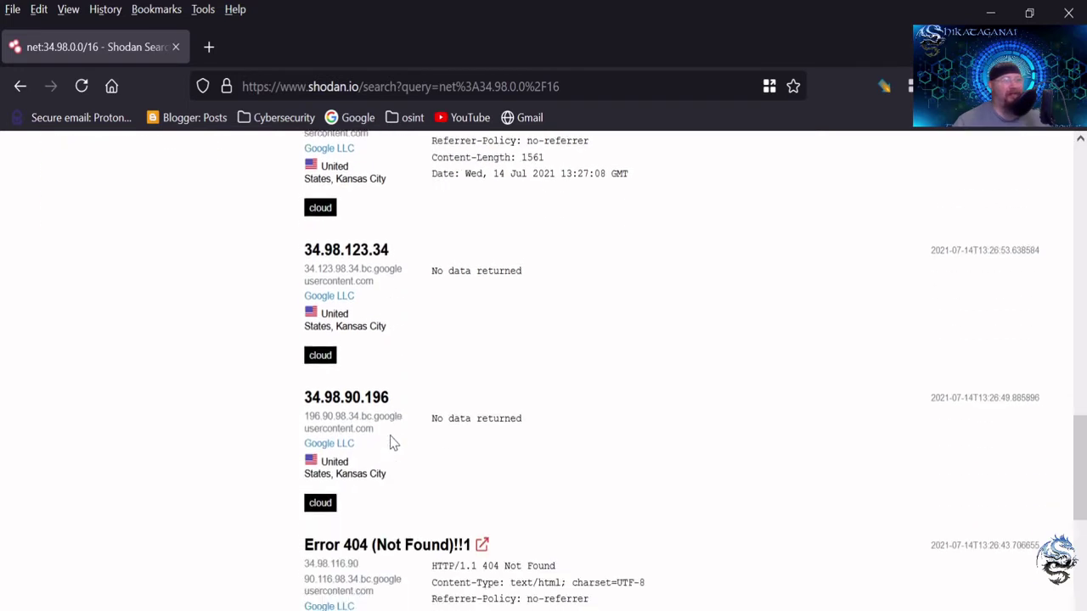
{"action": "scroll", "coordinate": [393, 442], "scroll_direction": "down", "scroll_amount": 3}
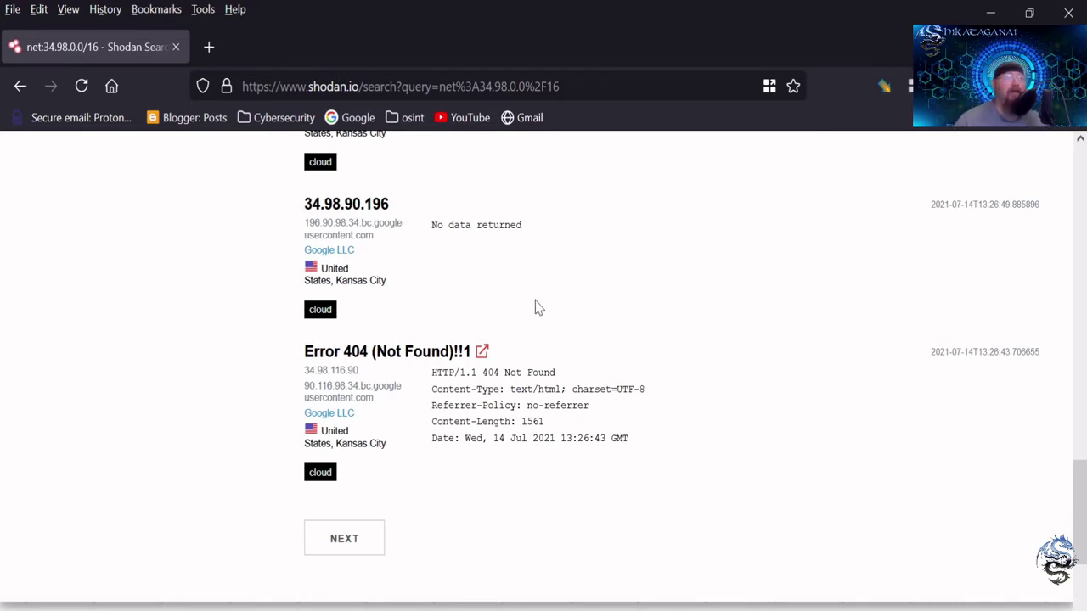
{"action": "left_click", "coordinate": [367, 206]}
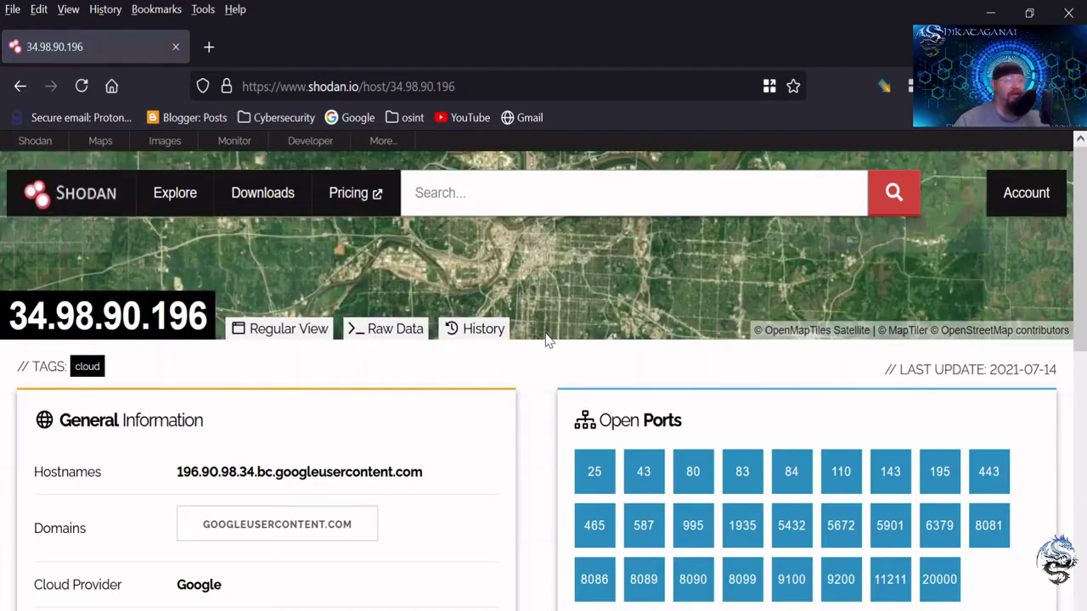
{"action": "scroll", "coordinate": [548, 341], "scroll_direction": "down", "scroll_amount": 2}
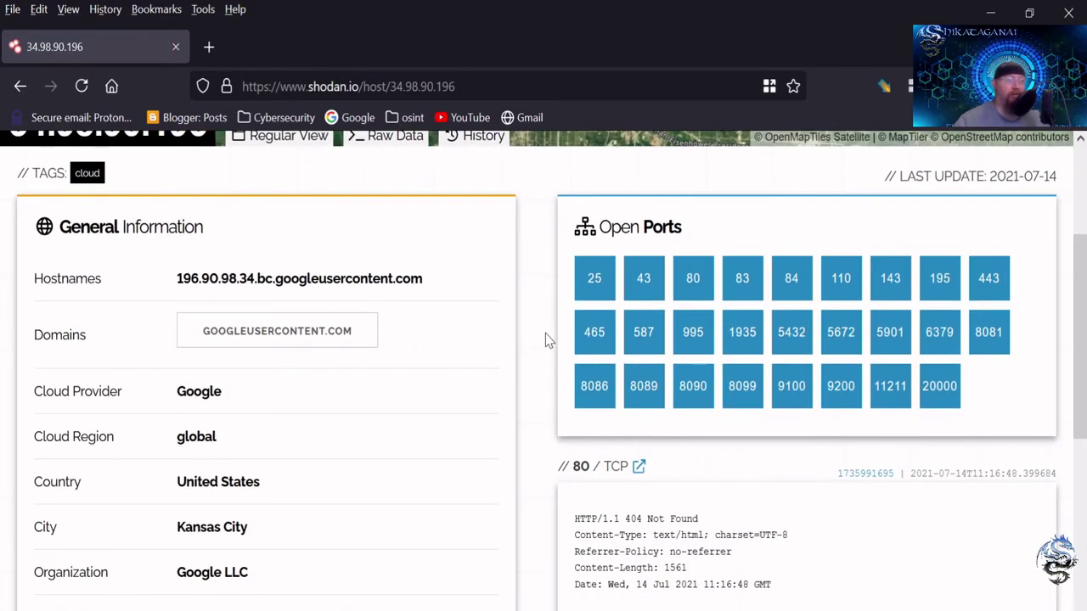
- Search for hosts running Windows XP with the query os:"windows xp"
{"action": "scroll", "coordinate": [548, 341], "scroll_direction": "down", "scroll_amount": 1}
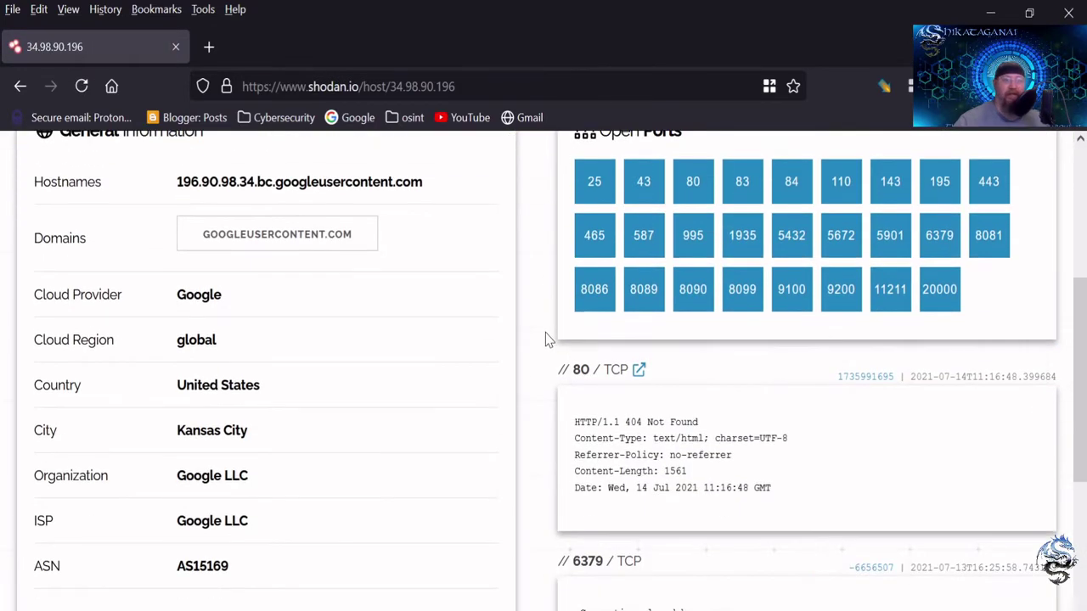
{"action": "scroll", "coordinate": [548, 341], "scroll_direction": "up", "scroll_amount": 2}
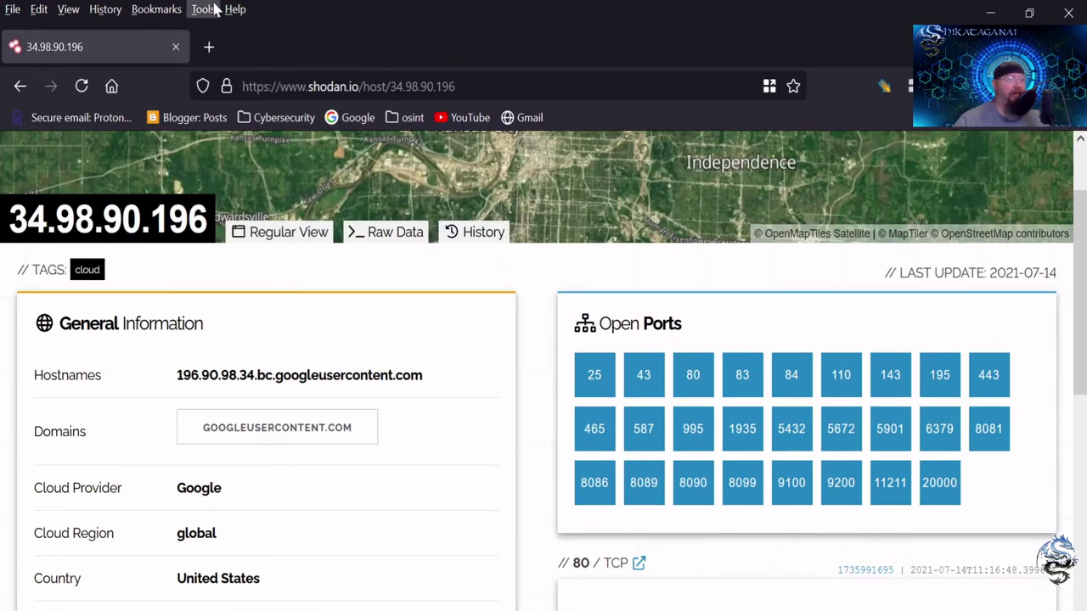
{"action": "scroll", "coordinate": [602, 223], "scroll_direction": "up", "scroll_amount": 1}
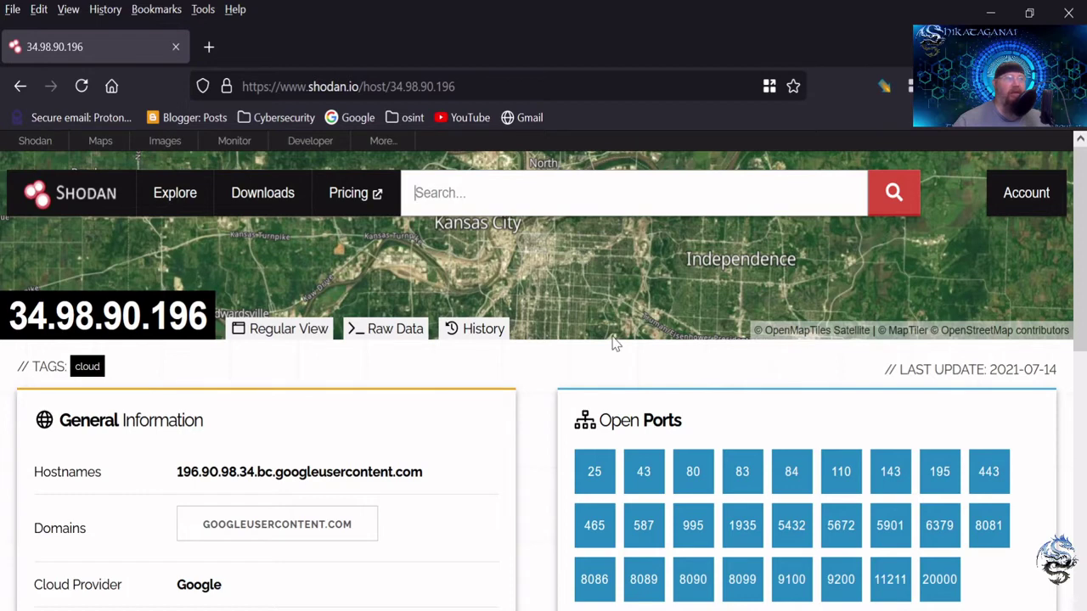
{"action": "type", "text": "os:\"windows xp\""}
{"action": "left_click", "coordinate": [897, 205]}
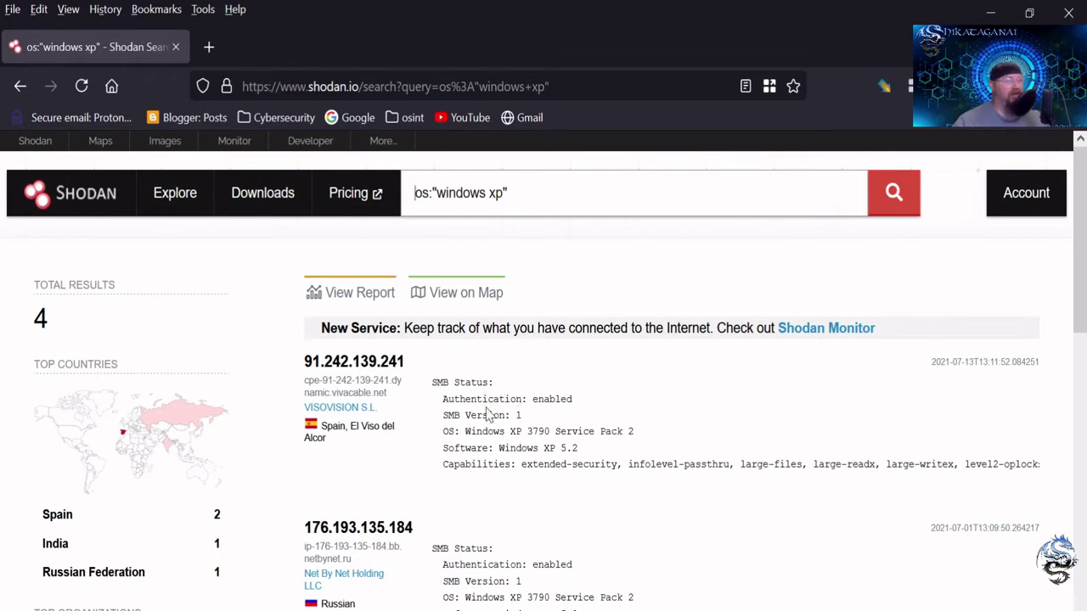
- Examine the Windows XP search results, comparing the operating system lines and countries of the listed hosts
{"action": "scroll", "coordinate": [487, 410], "scroll_direction": "down", "scroll_amount": 2}
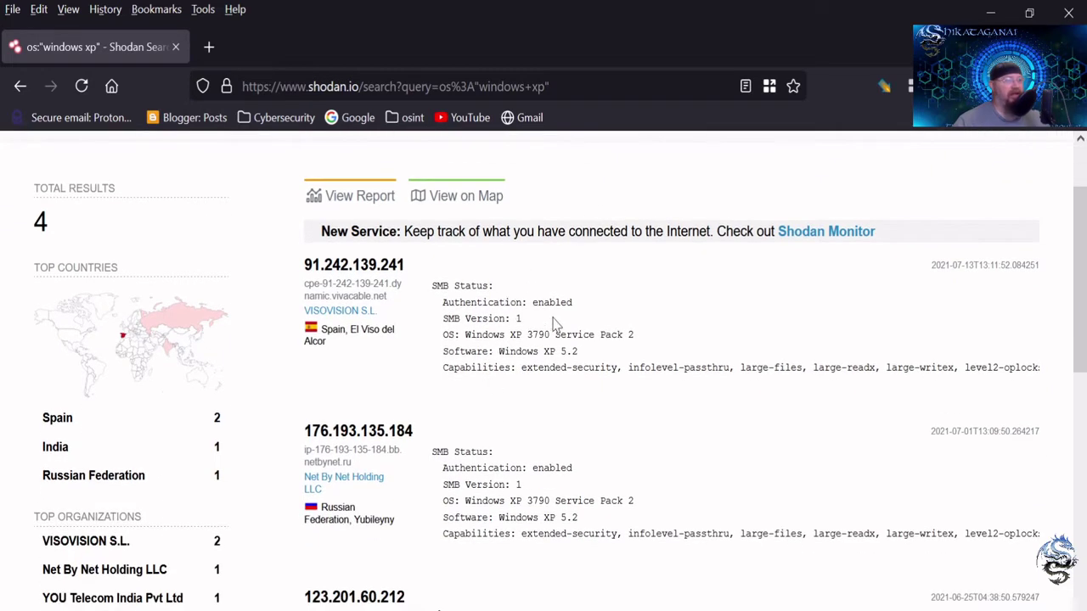
{"action": "left_click_drag", "start_coordinate": [466, 335], "coordinate": [635, 336]}
{"action": "left_click", "coordinate": [625, 335]}
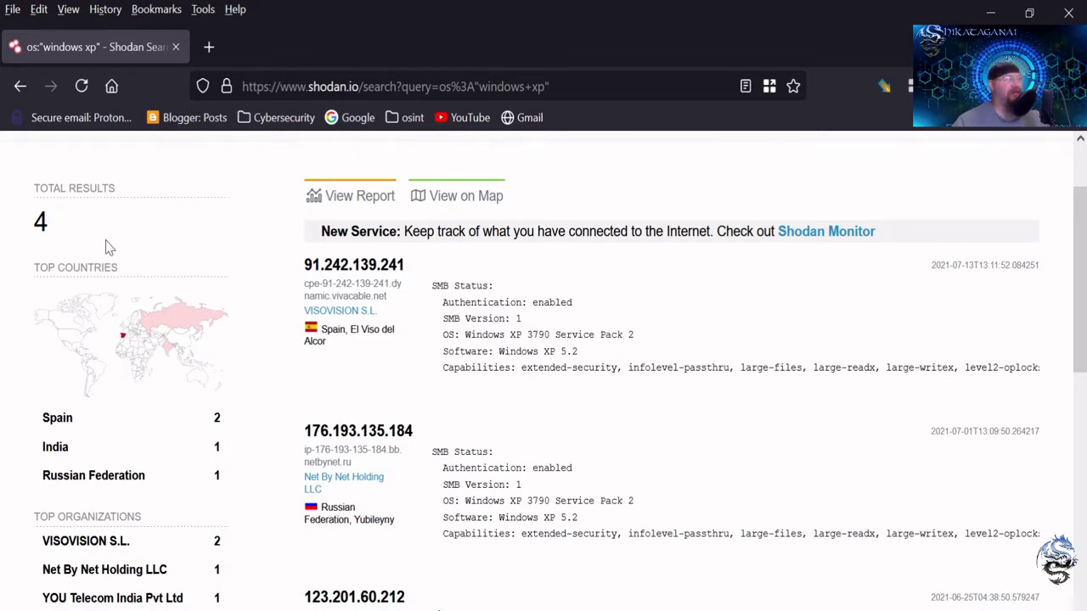
{"action": "scroll", "coordinate": [536, 372], "scroll_direction": "down", "scroll_amount": 4}
{"action": "scroll", "coordinate": [536, 370], "scroll_direction": "down", "scroll_amount": 8}
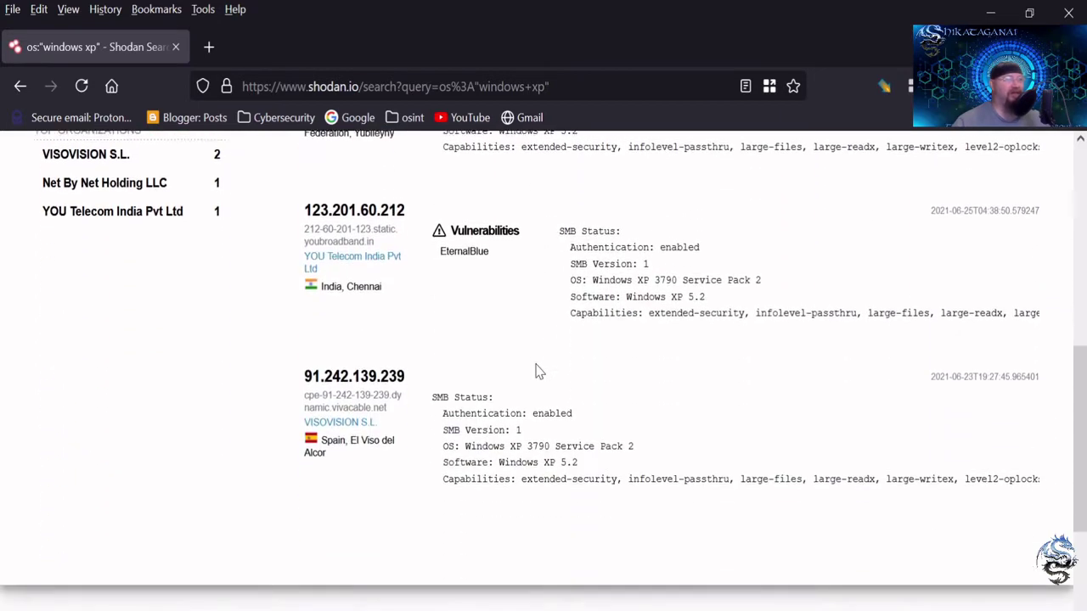
{"action": "scroll", "coordinate": [536, 367], "scroll_direction": "up", "scroll_amount": 8}
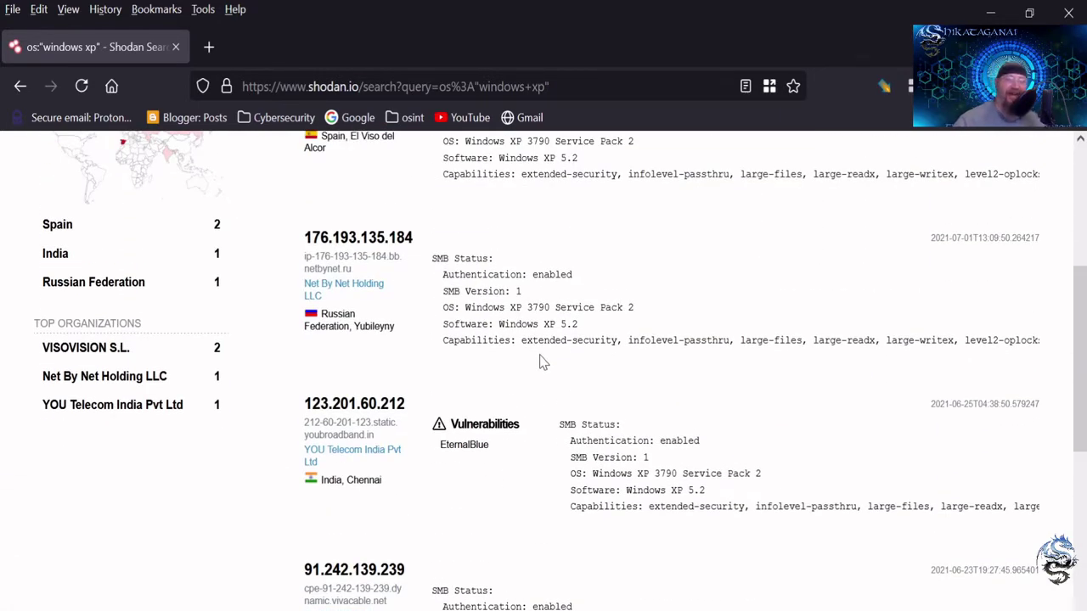
- Check the SMB version and listed vulnerability of host 123.201.60.212
{"action": "scroll", "coordinate": [540, 362], "scroll_direction": "down", "scroll_amount": 2}
{"action": "scroll", "coordinate": [544, 362], "scroll_direction": "down", "scroll_amount": 2}
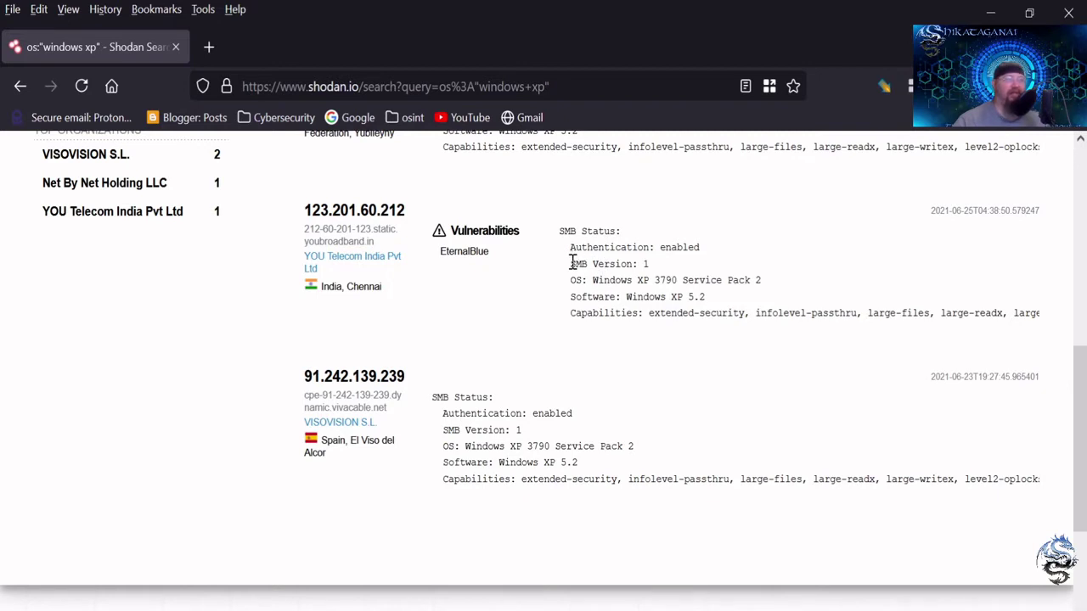
{"action": "left_click_drag", "start_coordinate": [570, 264], "coordinate": [650, 266]}
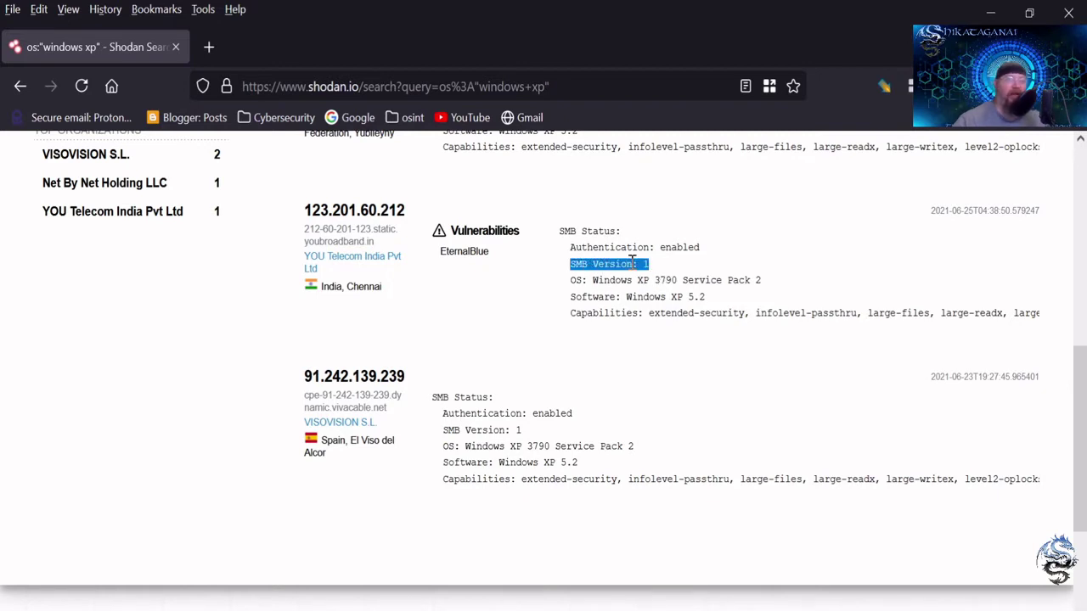
{"action": "left_click", "coordinate": [633, 262]}
- Replace the operating system query with proftpd port:21 and search for matching FTP servers
{"action": "scroll", "coordinate": [639, 293], "scroll_direction": "up", "scroll_amount": 3}
{"action": "scroll", "coordinate": [638, 291], "scroll_direction": "up", "scroll_amount": 3}
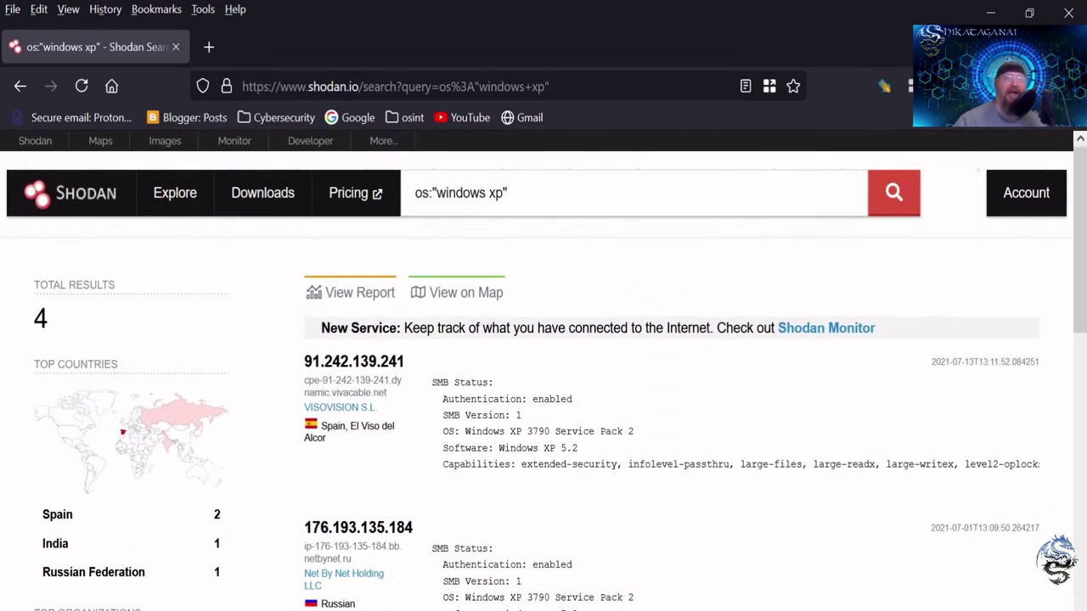
{"action": "left_click", "coordinate": [501, 192]}
{"action": "left_click_drag", "start_coordinate": [501, 191], "coordinate": [437, 185]}
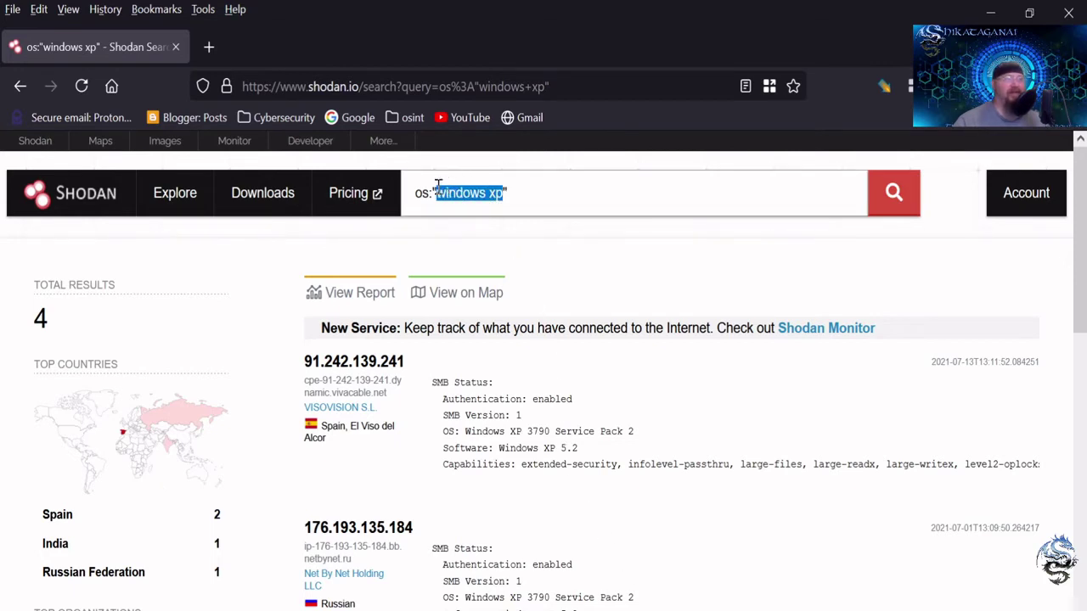
{"action": "left_click", "coordinate": [505, 200]}
{"action": "left_click_drag", "start_coordinate": [513, 194], "coordinate": [408, 191]}
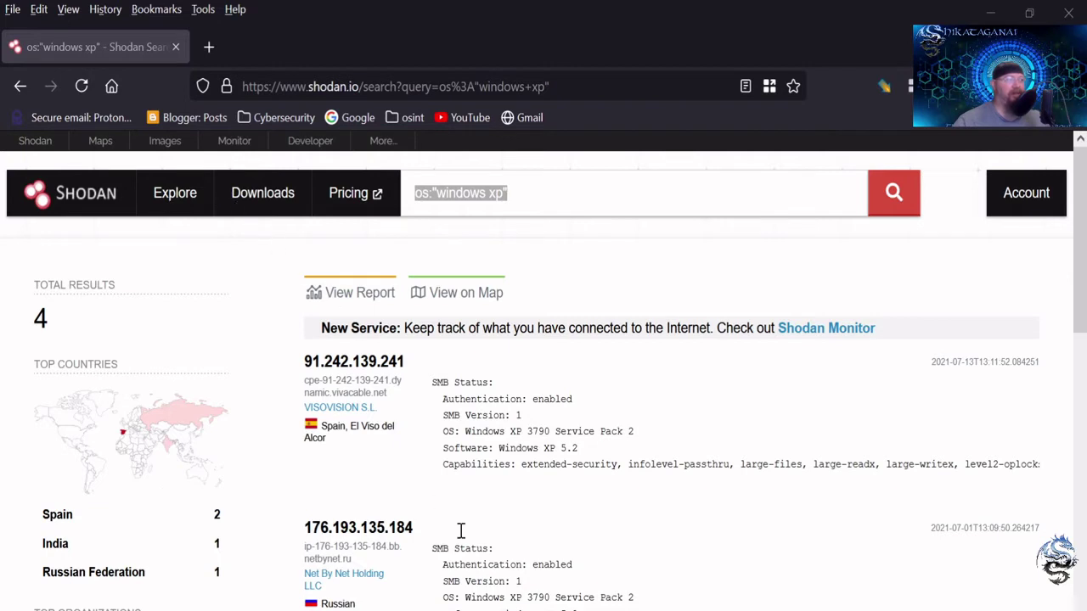
{"action": "key", "text": "alt+Tab"}
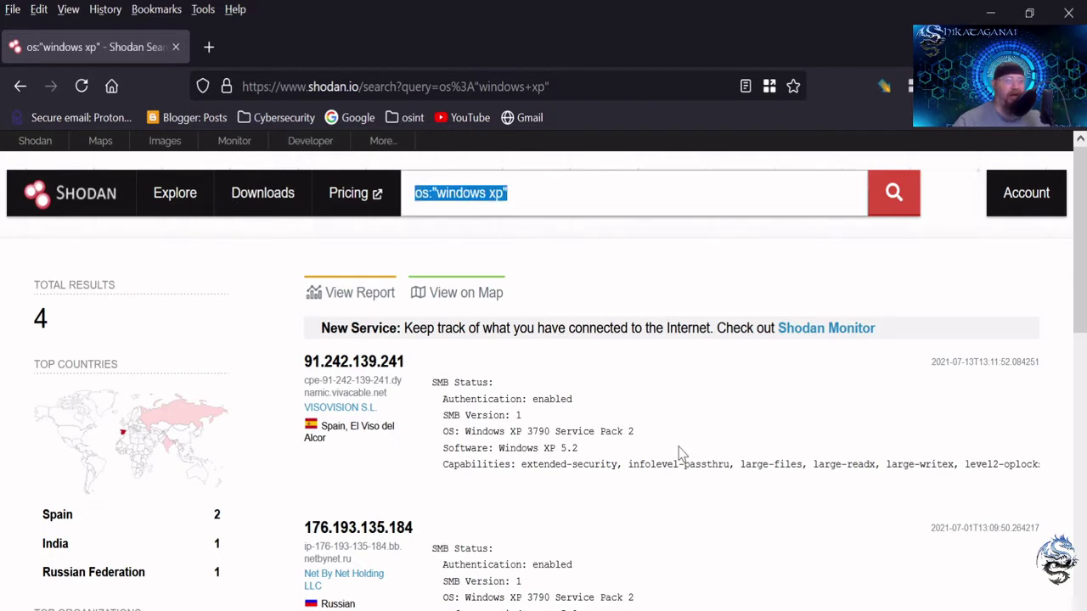
{"action": "type", "text": "proftpd port:21"}
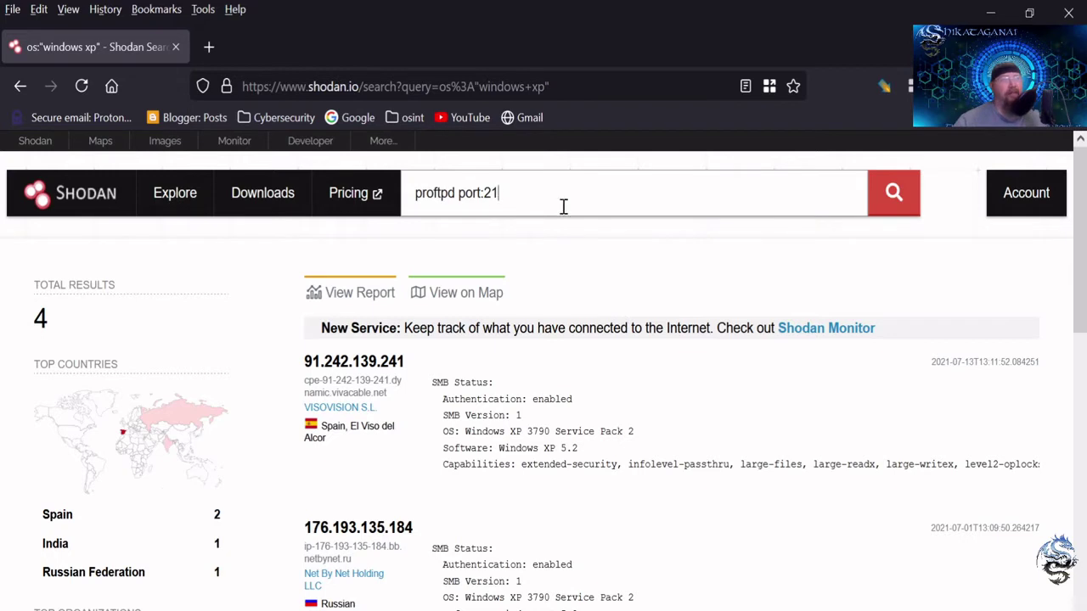
{"action": "left_click", "coordinate": [896, 193]}
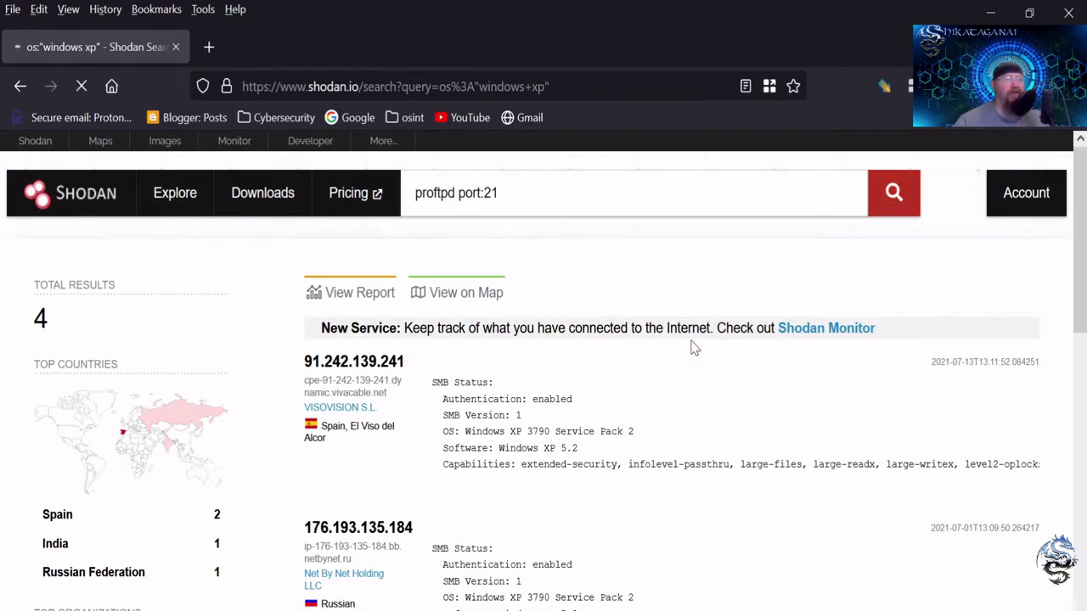
- Examine the first ProFTPD results, checking the login response and the server version in the banner of host 38.106.34.168
{"action": "scroll", "coordinate": [611, 374], "scroll_direction": "down", "scroll_amount": 2}
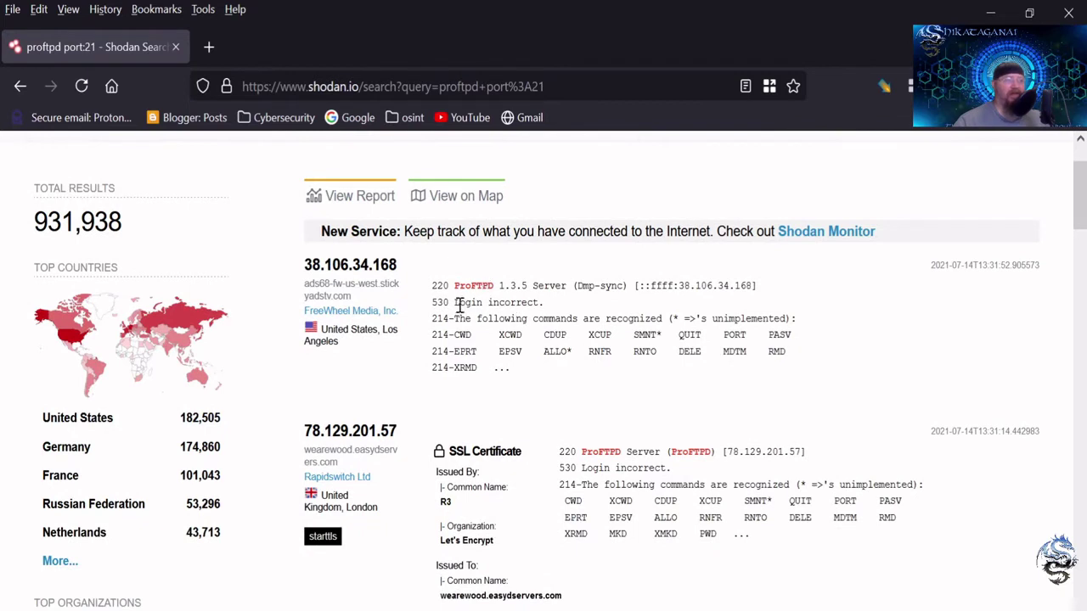
{"action": "left_click_drag", "start_coordinate": [454, 302], "coordinate": [548, 313]}
{"action": "left_click", "coordinate": [531, 302]}
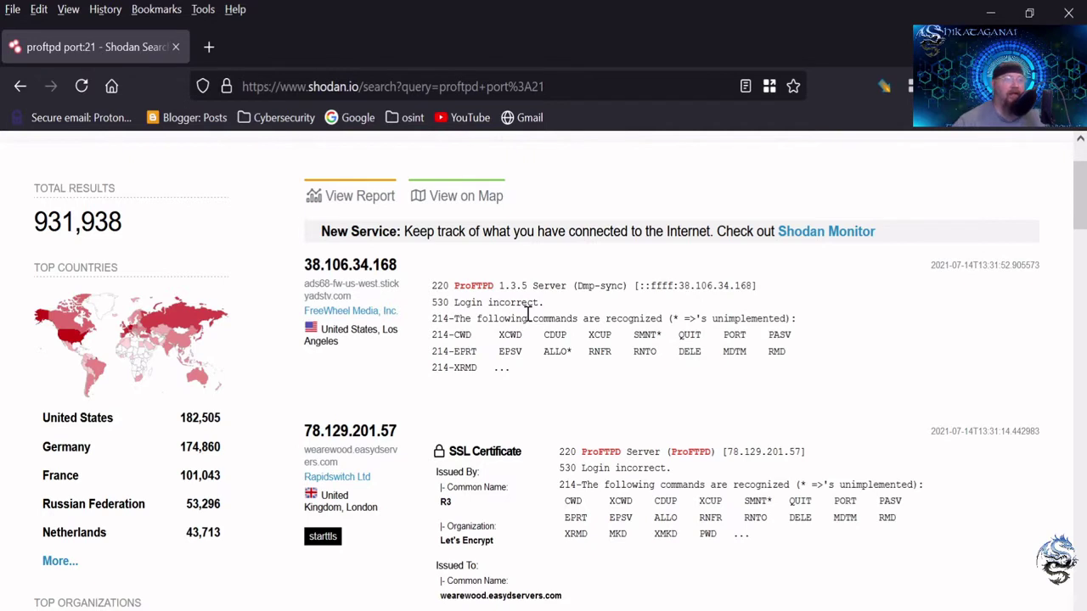
{"action": "scroll", "coordinate": [584, 369], "scroll_direction": "down", "scroll_amount": 2}
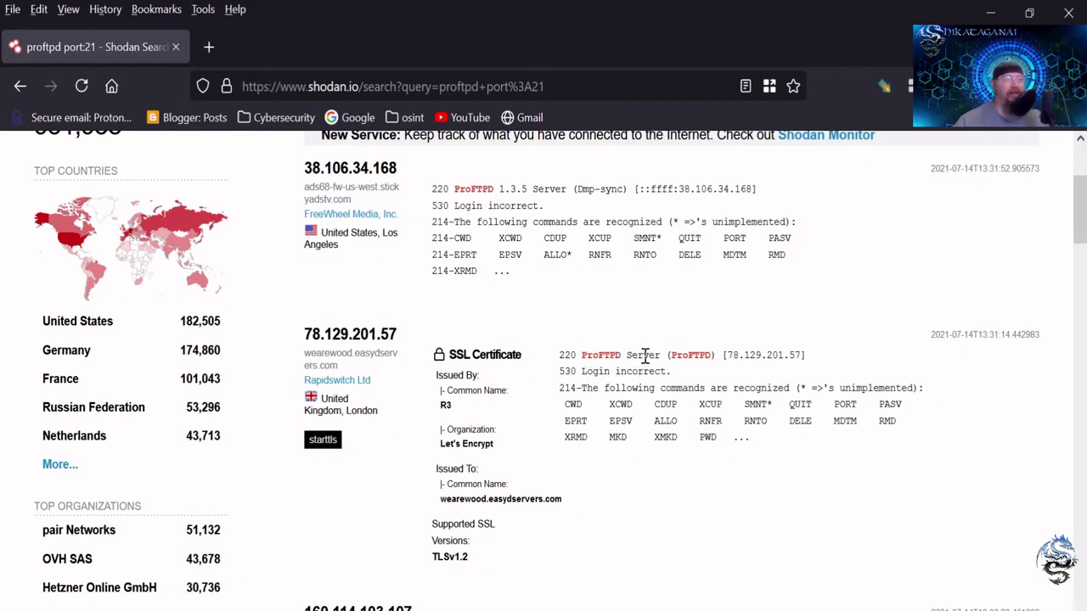
{"action": "scroll", "coordinate": [644, 355], "scroll_direction": "up", "scroll_amount": 1}
{"action": "scroll", "coordinate": [645, 355], "scroll_direction": "up", "scroll_amount": 2}
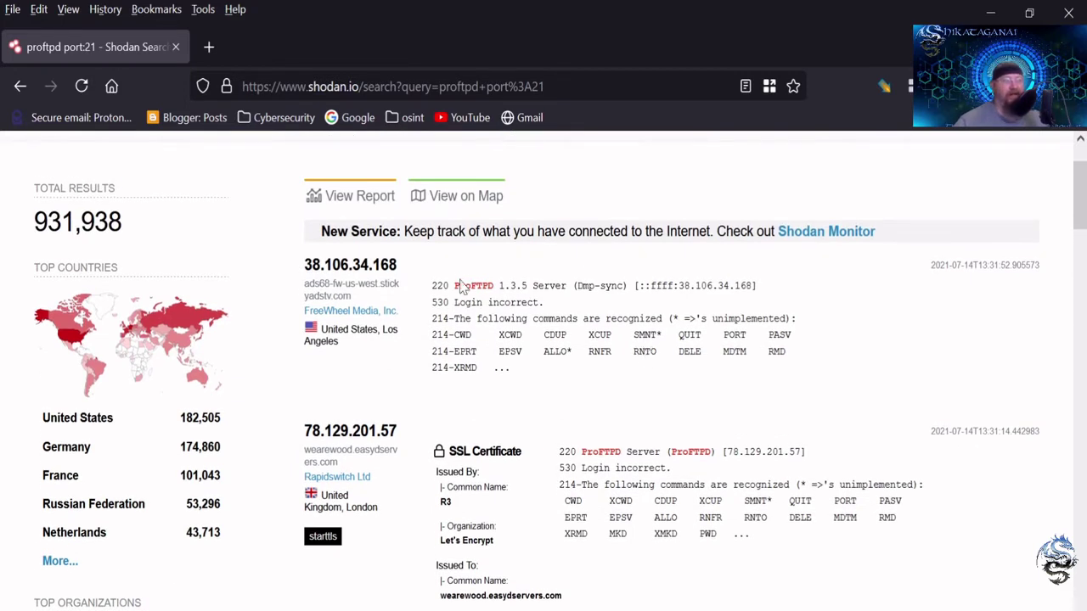
{"action": "left_click_drag", "start_coordinate": [454, 287], "coordinate": [537, 293]}
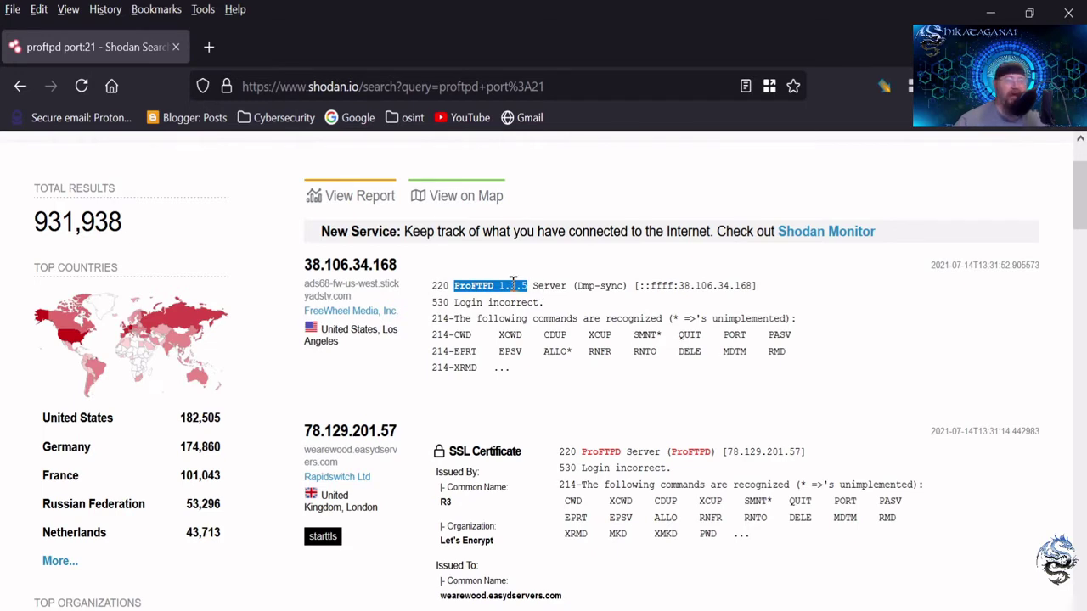
- Open the details of host 38.106.34.168 in a new tab and review its open ports and vulnerabilities
{"action": "middle_click", "coordinate": [355, 270]}
{"action": "left_click", "coordinate": [310, 43]}
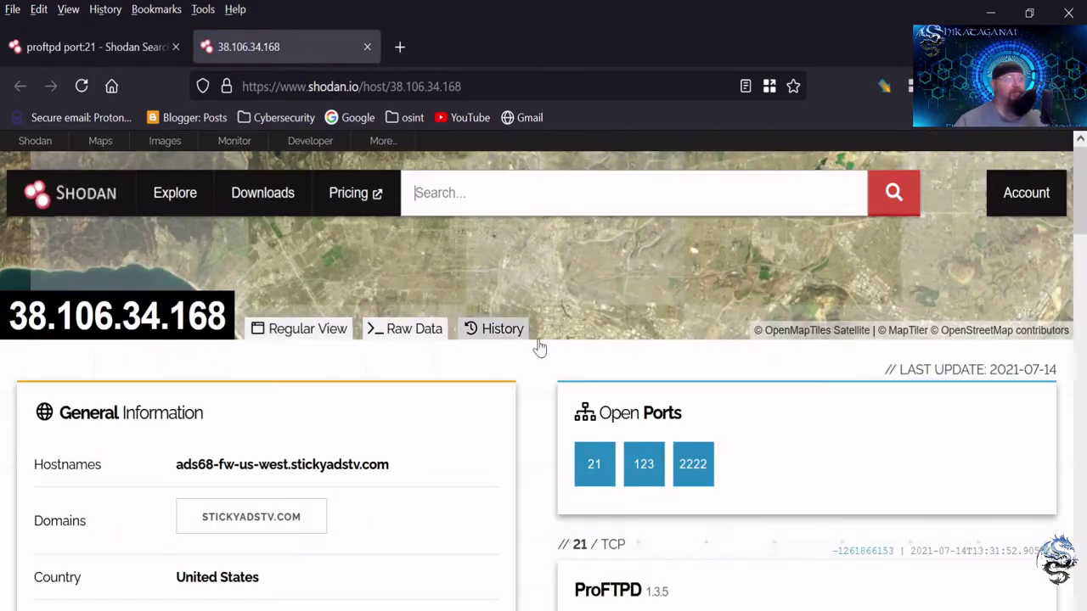
{"action": "scroll", "coordinate": [607, 340], "scroll_direction": "down", "scroll_amount": 3}
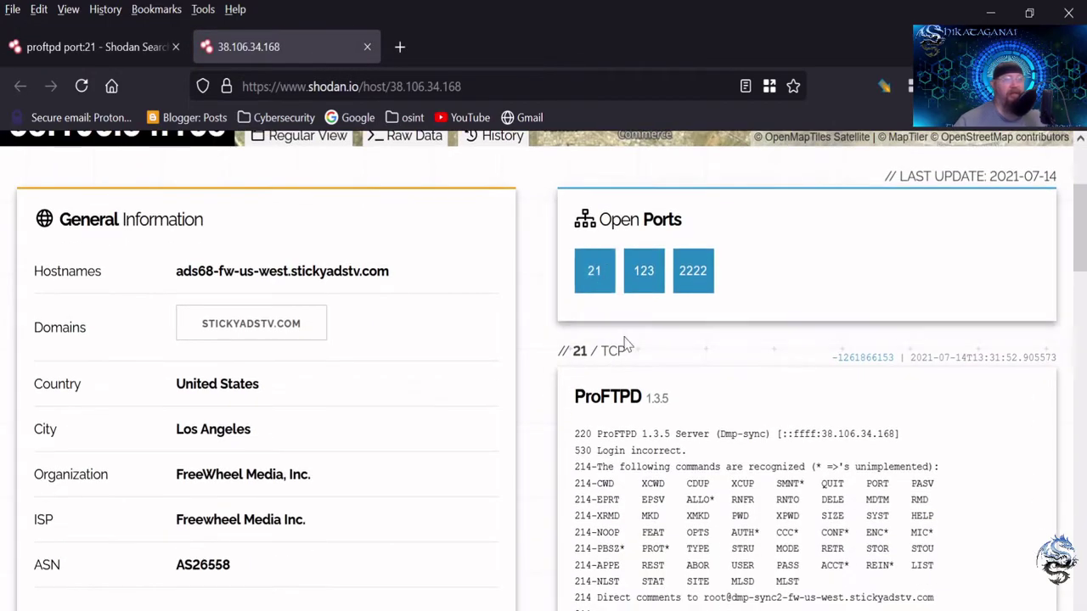
{"action": "scroll", "coordinate": [653, 320], "scroll_direction": "down", "scroll_amount": 2}
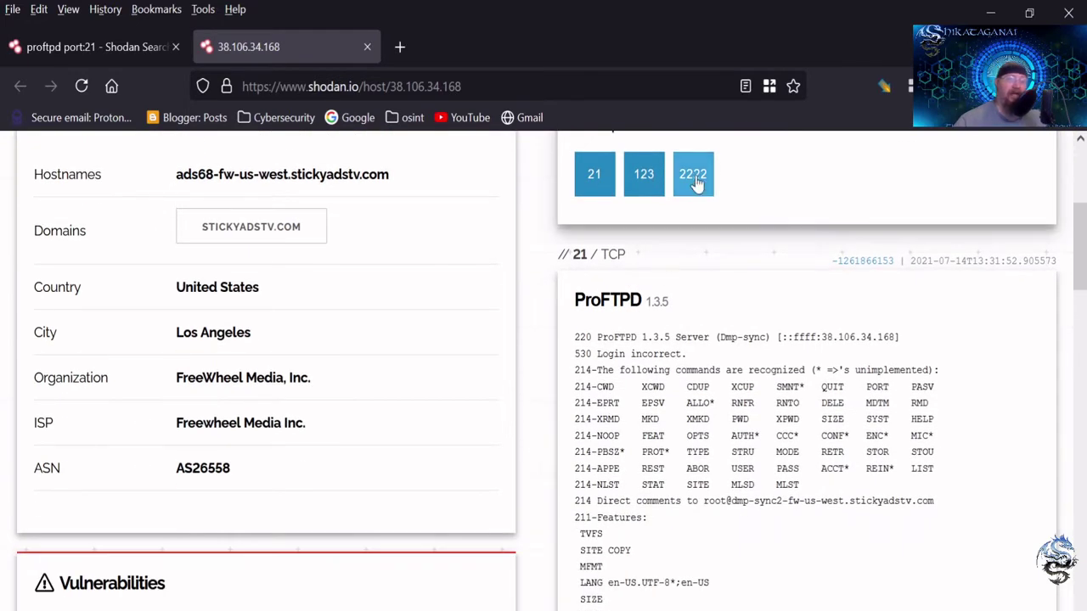
{"action": "scroll", "coordinate": [567, 410], "scroll_direction": "down", "scroll_amount": 4}
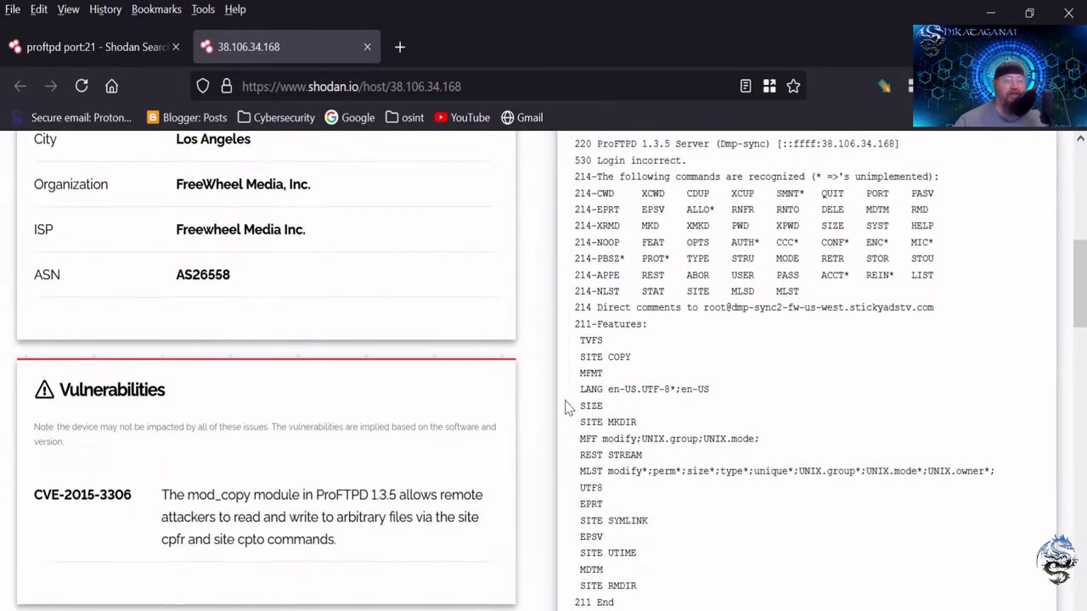
- Examine the port 2222 SSH banner, checking the key exchange and encryption algorithms for weak entries
{"action": "scroll", "coordinate": [567, 410], "scroll_direction": "down", "scroll_amount": 12}
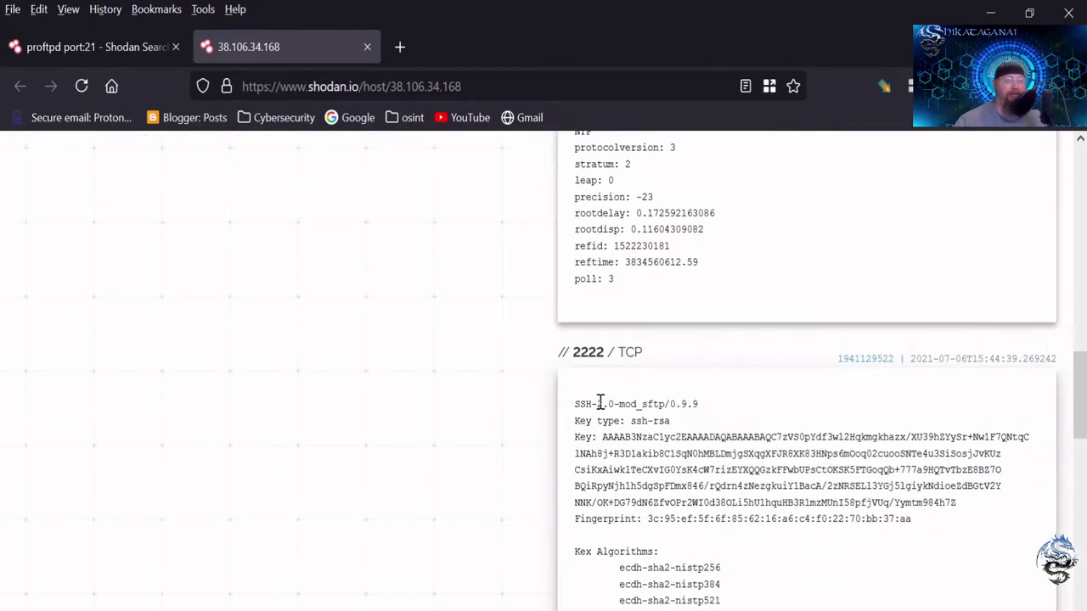
{"action": "scroll", "coordinate": [650, 438], "scroll_direction": "down", "scroll_amount": 4}
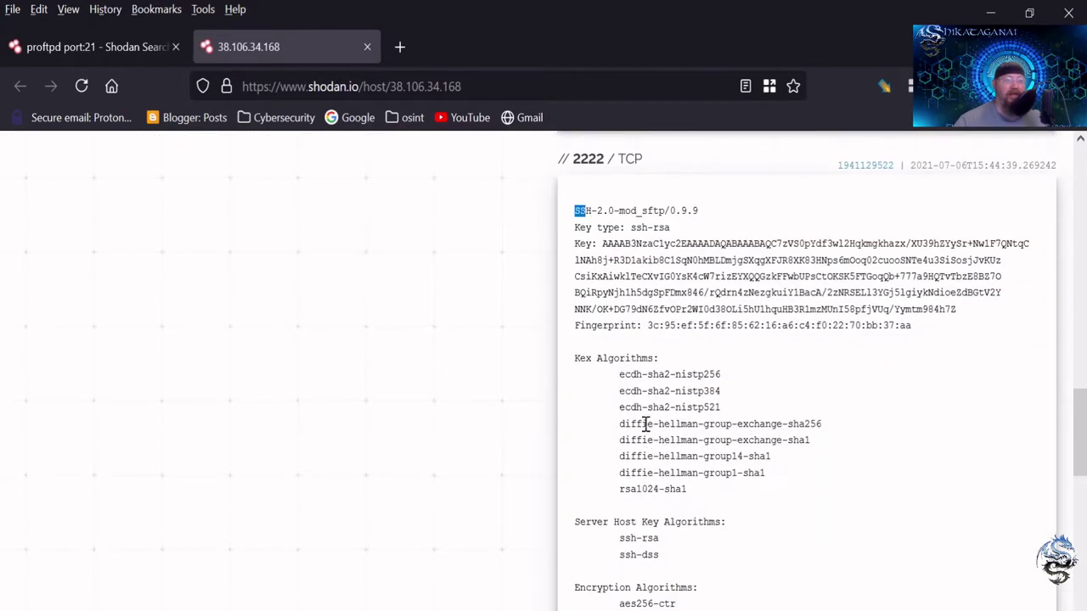
{"action": "scroll", "coordinate": [700, 395], "scroll_direction": "down", "scroll_amount": 2}
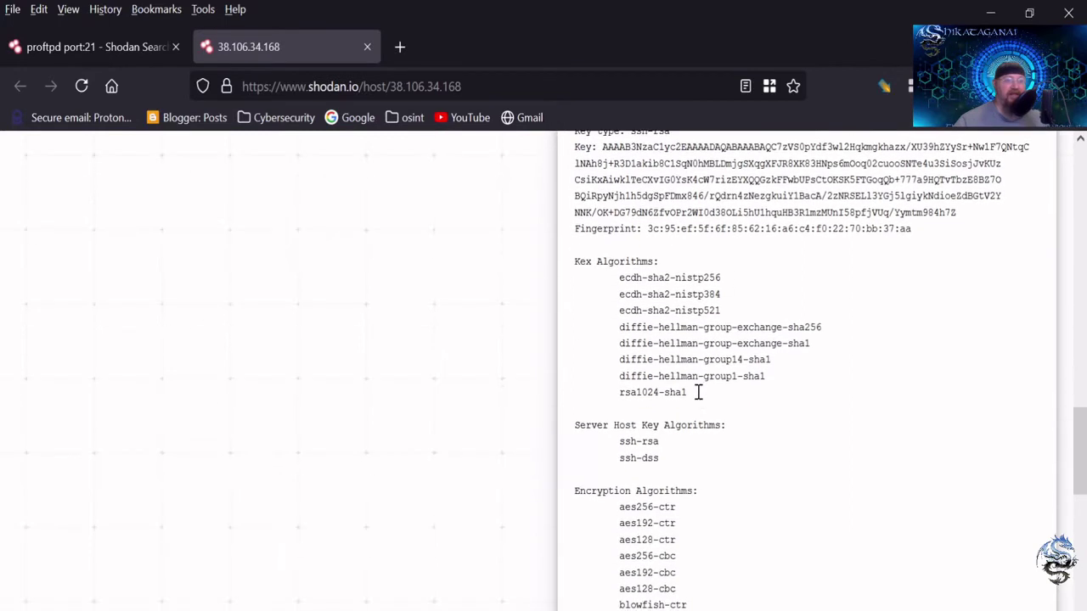
{"action": "left_click_drag", "start_coordinate": [812, 341], "coordinate": [794, 338]}
{"action": "scroll", "coordinate": [677, 409], "scroll_direction": "down", "scroll_amount": 4}
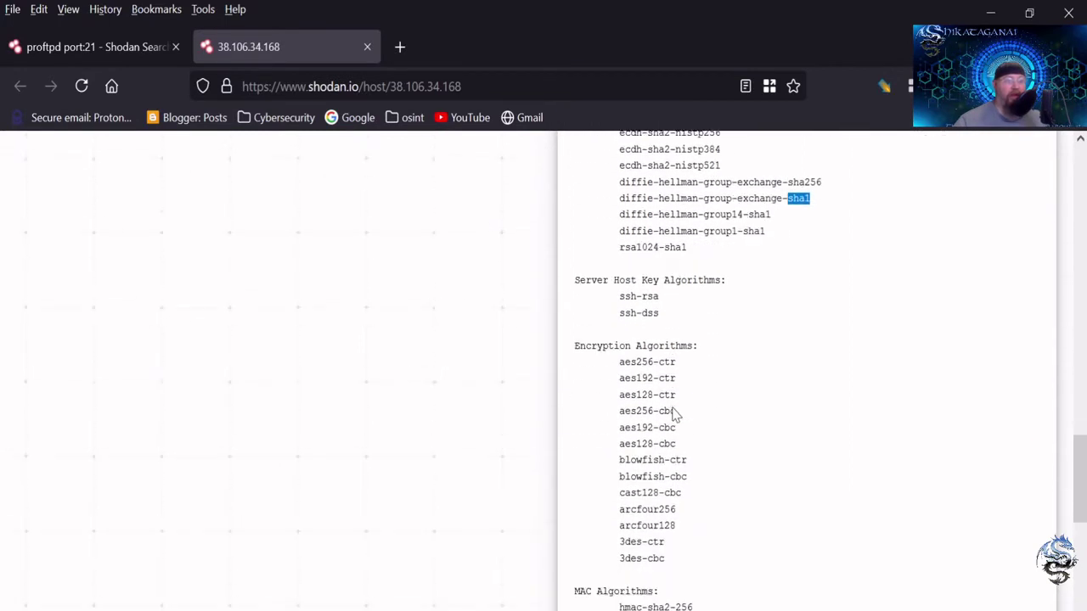
{"action": "scroll", "coordinate": [677, 411], "scroll_direction": "down", "scroll_amount": 2}
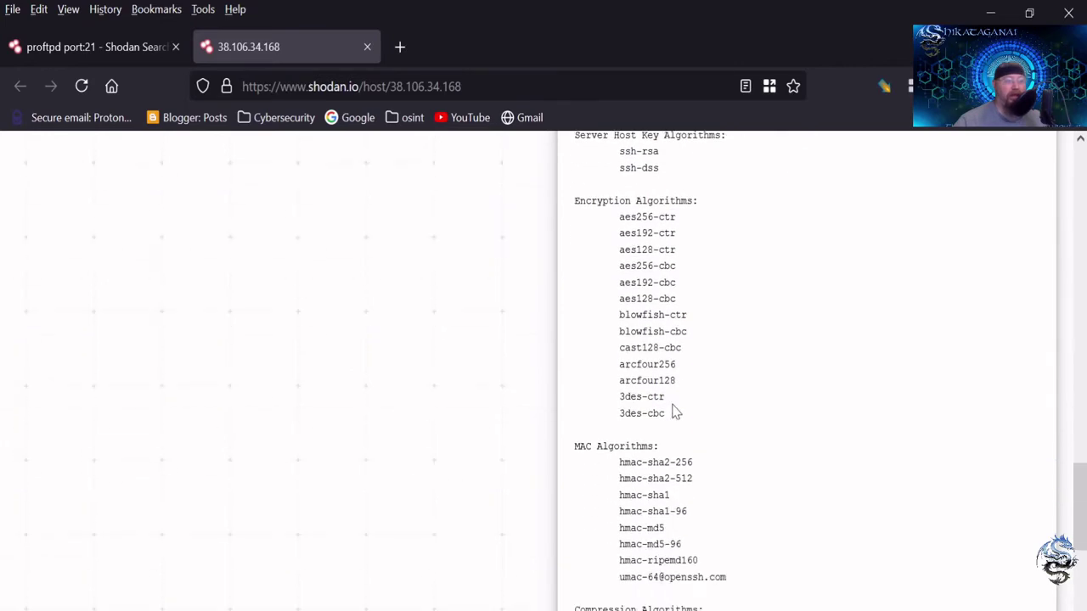
{"action": "left_click_drag", "start_coordinate": [662, 404], "coordinate": [620, 397]}
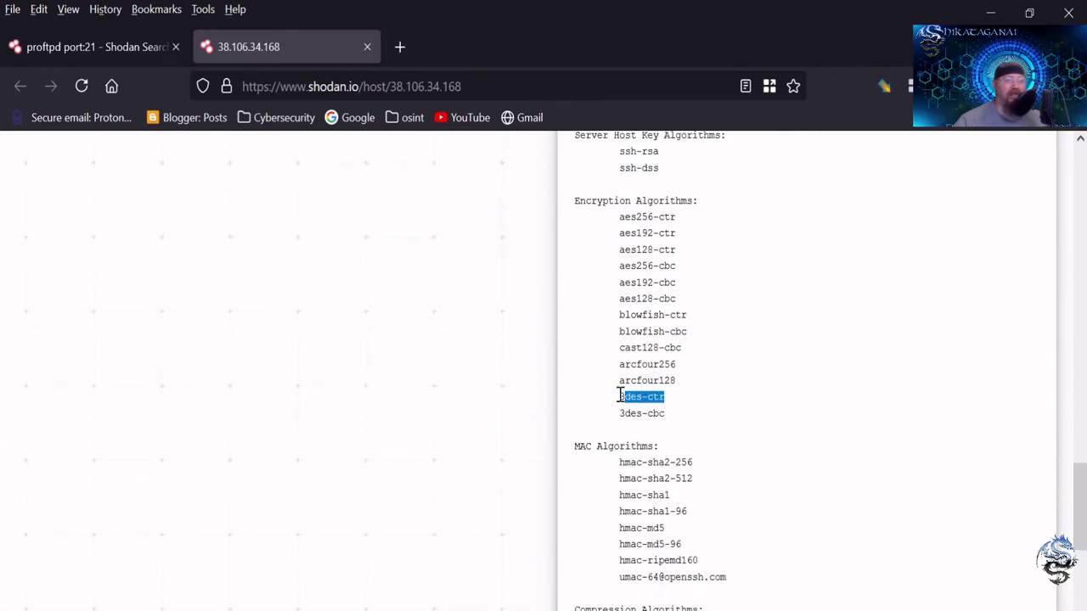
{"action": "left_click", "coordinate": [667, 421]}
- Review the MAC and compression algorithms on port 2222, and return to the host's vulnerabilities
{"action": "scroll", "coordinate": [645, 414], "scroll_direction": "up", "scroll_amount": 10}
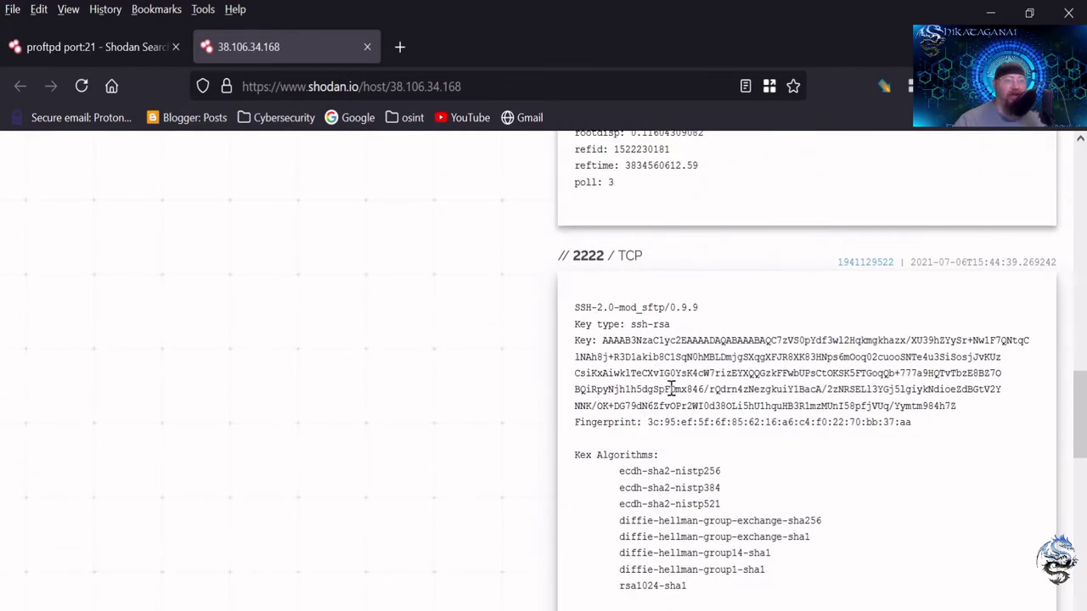
{"action": "scroll", "coordinate": [671, 389], "scroll_direction": "down", "scroll_amount": 9}
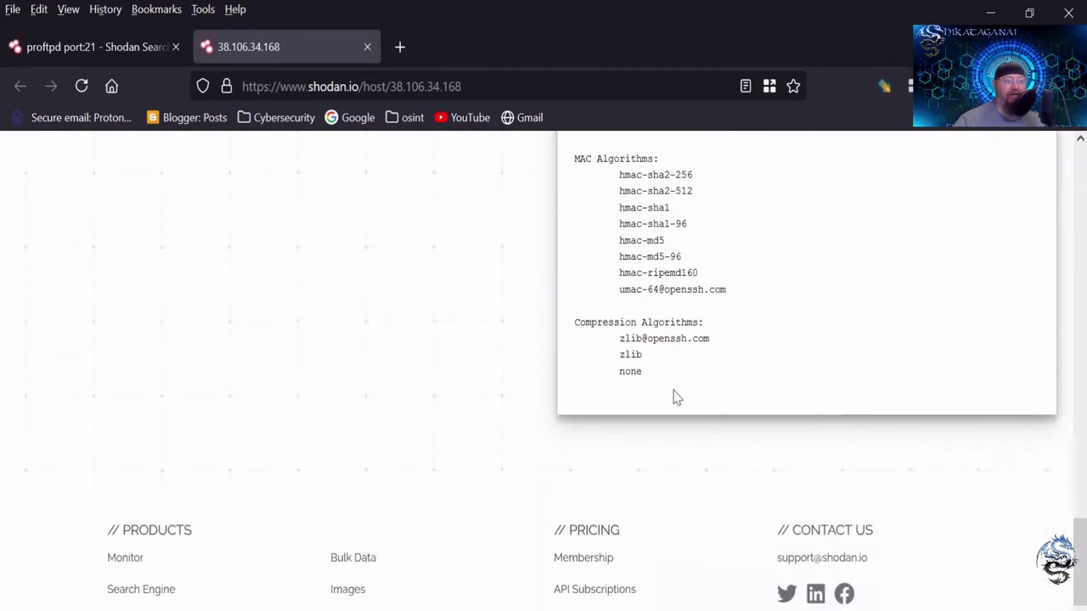
{"action": "scroll", "coordinate": [675, 395], "scroll_direction": "up", "scroll_amount": 10}
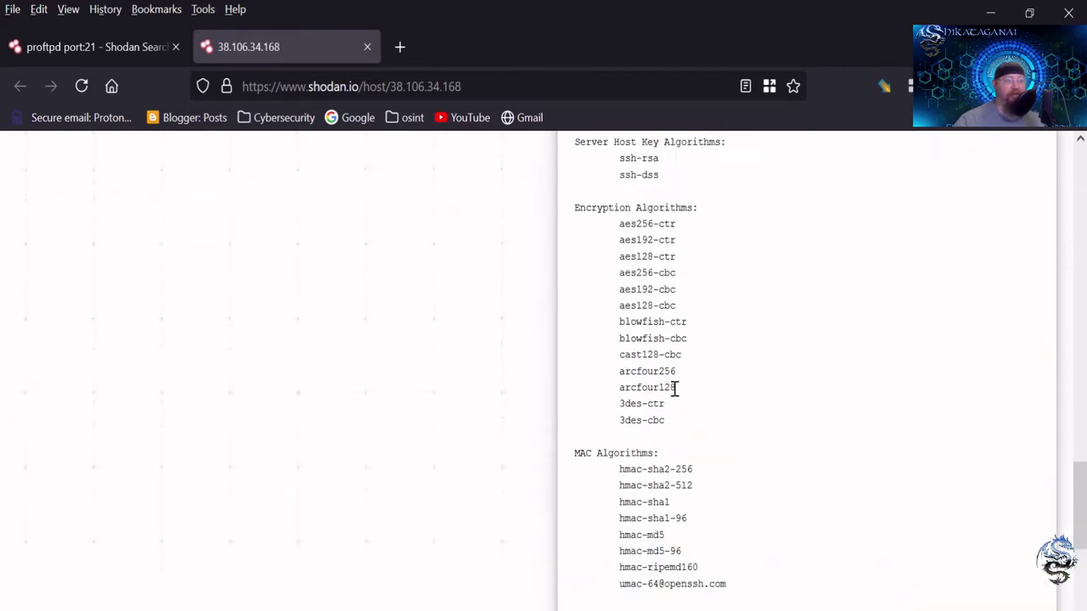
{"action": "scroll", "coordinate": [675, 396], "scroll_direction": "up", "scroll_amount": 6}
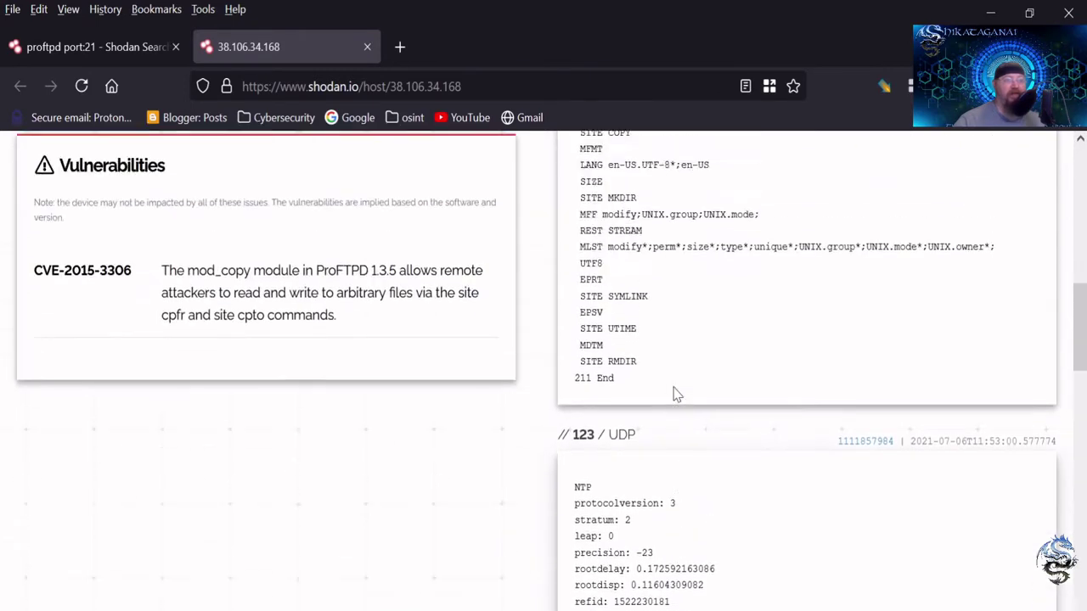
- Search Shodan for hosts in San Diego with the query city:"San Diego"
{"action": "scroll", "coordinate": [675, 388], "scroll_direction": "up", "scroll_amount": 2}
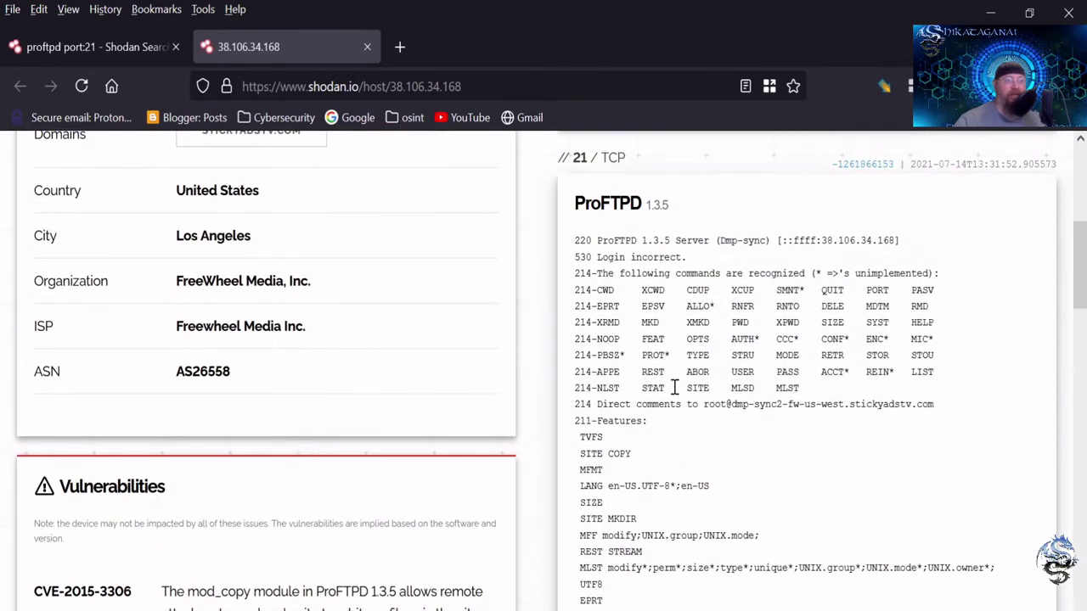
{"action": "scroll", "coordinate": [653, 340], "scroll_direction": "up", "scroll_amount": 8}
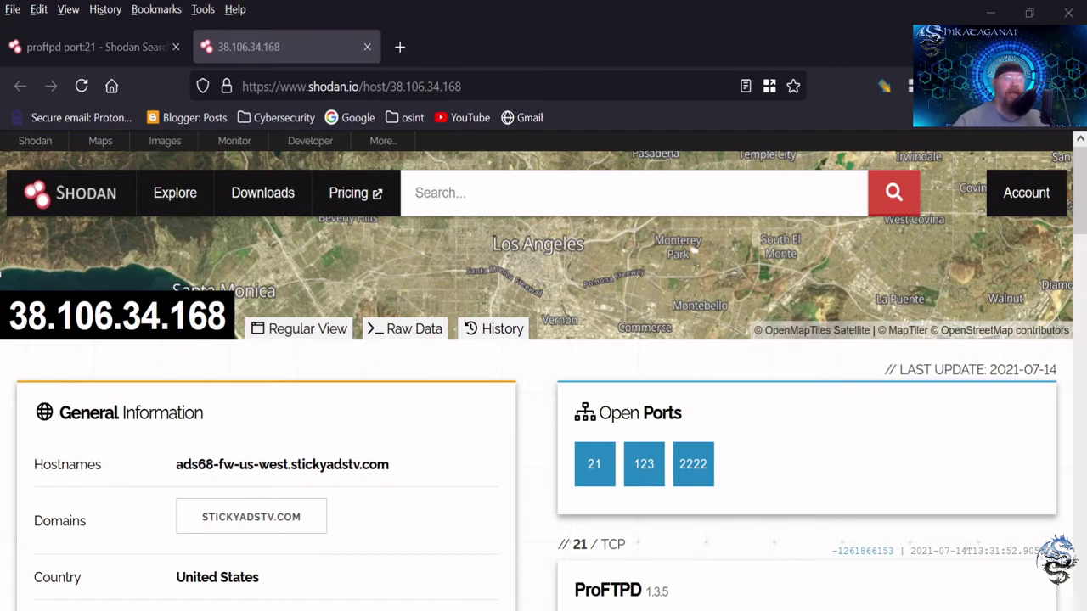
{"action": "left_click", "coordinate": [483, 196]}
{"action": "type", "text": "city:\"San Diego\""}
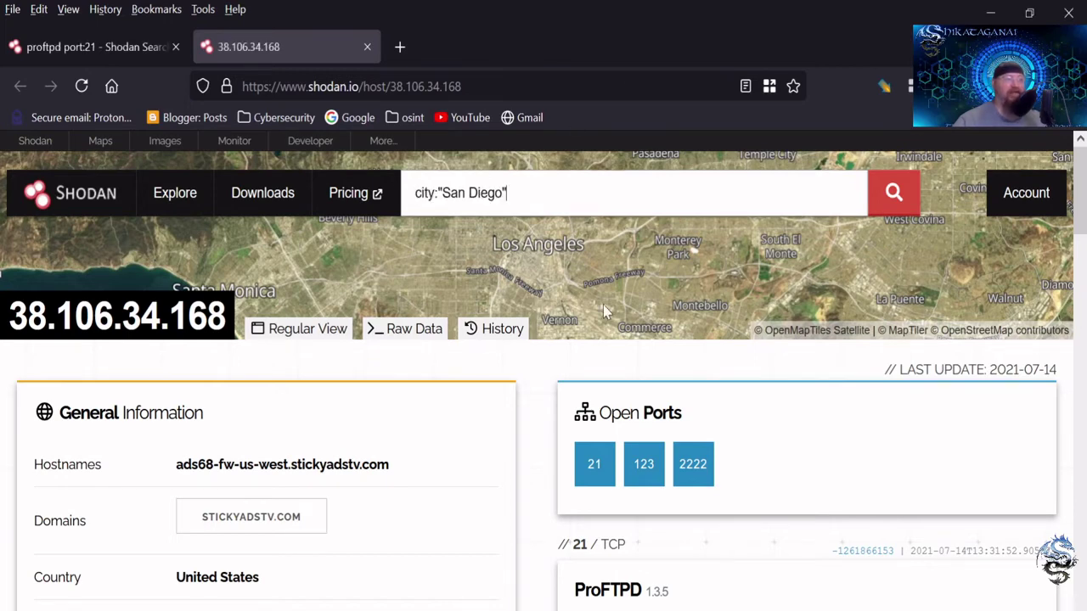
{"action": "left_click", "coordinate": [892, 204]}
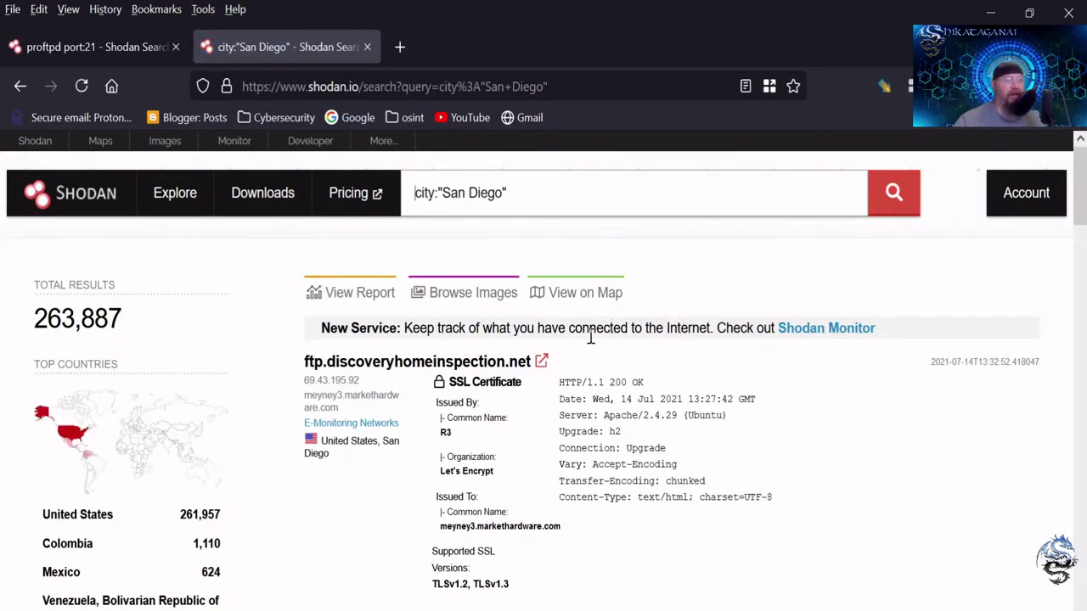
- Browse the San Diego results, reviewing the host banners and the top ports, organizations, products and operating systems
{"action": "scroll", "coordinate": [590, 337], "scroll_direction": "down", "scroll_amount": 2}
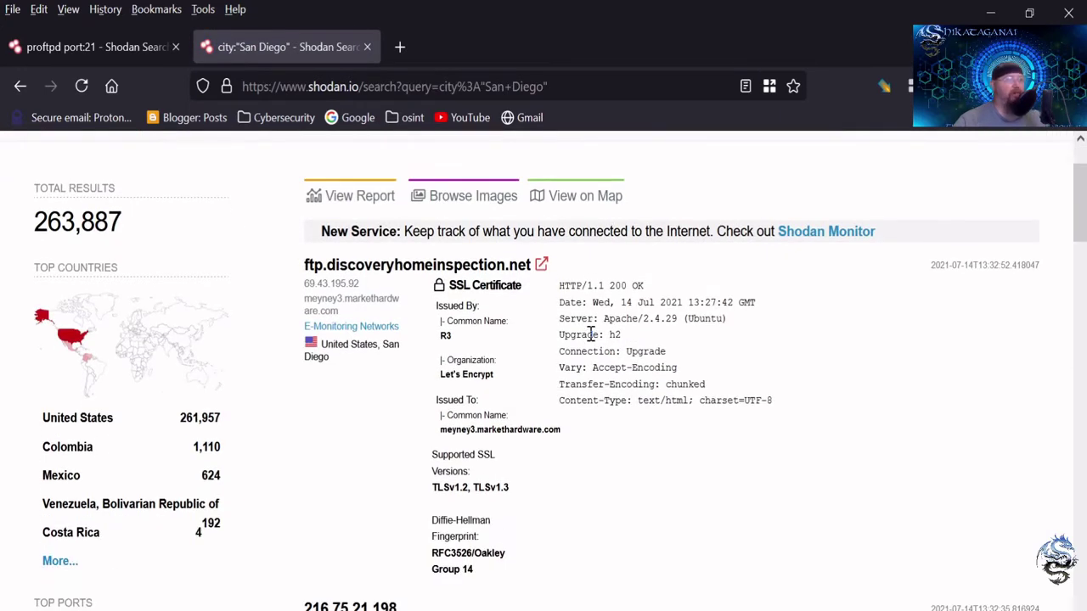
{"action": "scroll", "coordinate": [544, 306], "scroll_direction": "down", "scroll_amount": 2}
{"action": "scroll", "coordinate": [399, 308], "scroll_direction": "down", "scroll_amount": 2}
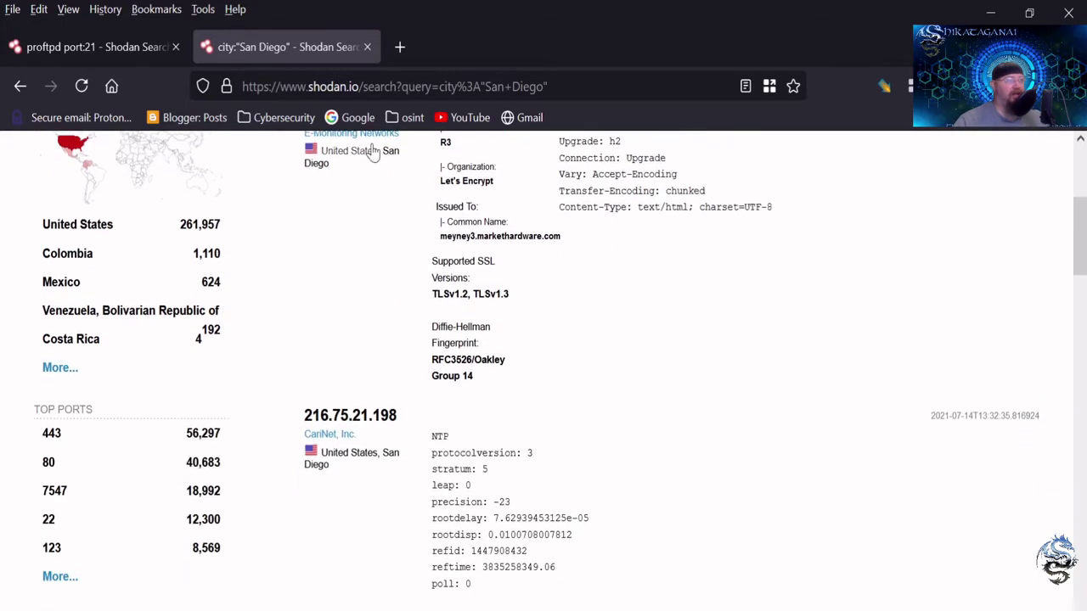
{"action": "scroll", "coordinate": [377, 386], "scroll_direction": "down", "scroll_amount": 2}
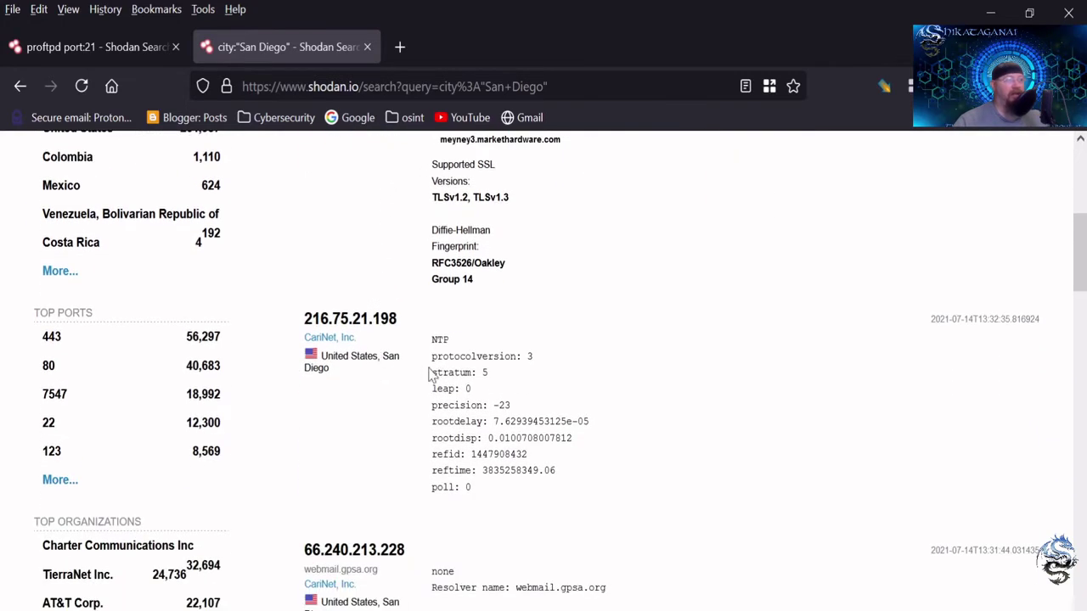
{"action": "scroll", "coordinate": [537, 344], "scroll_direction": "down", "scroll_amount": 2}
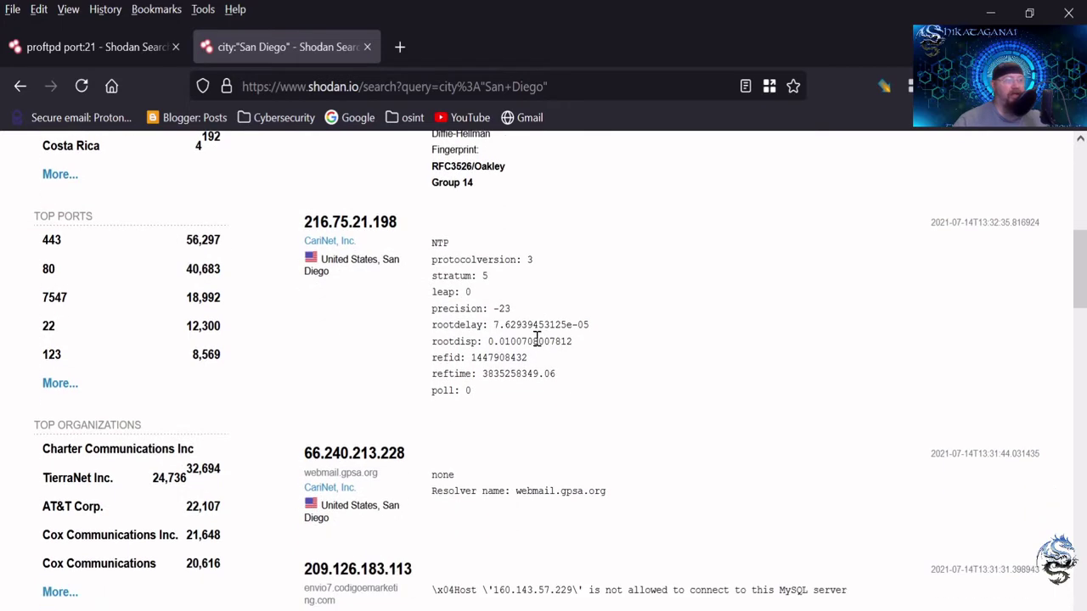
{"action": "scroll", "coordinate": [536, 341], "scroll_direction": "down", "scroll_amount": 8}
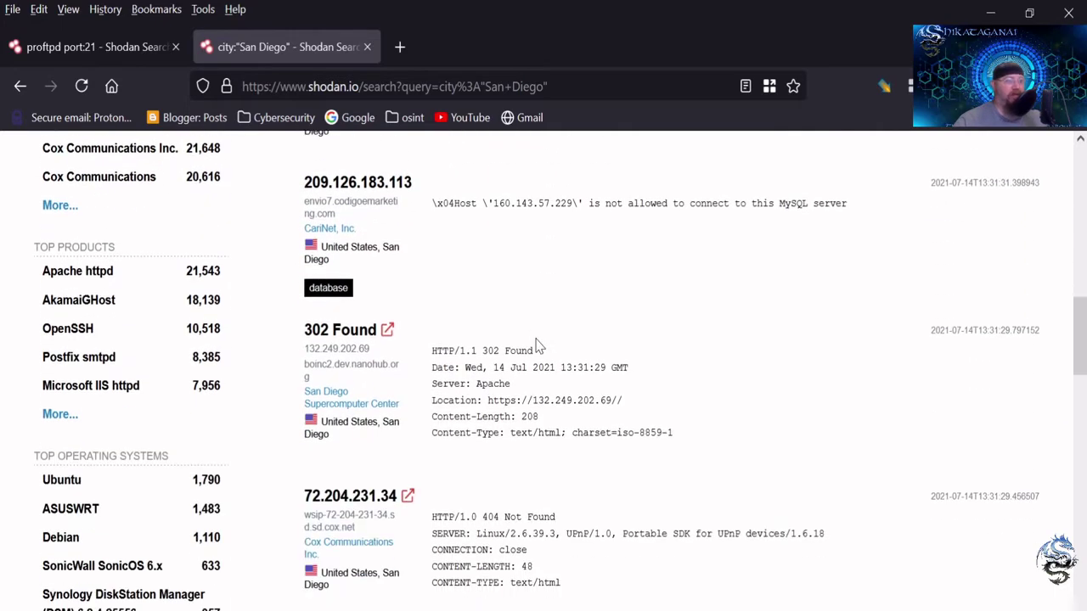
{"action": "scroll", "coordinate": [537, 345], "scroll_direction": "down", "scroll_amount": 8}
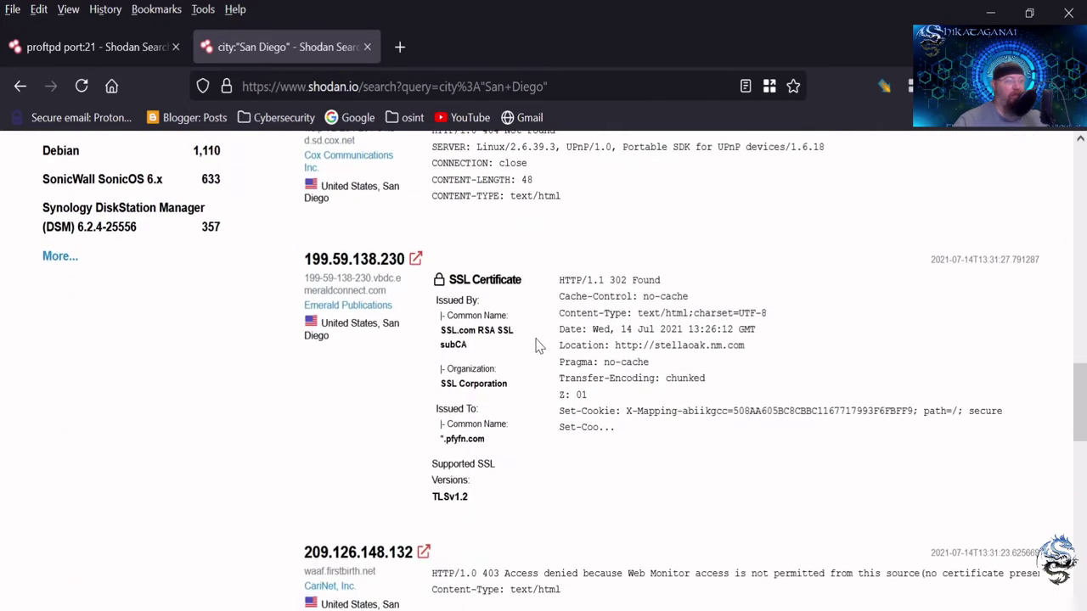
{"action": "scroll", "coordinate": [536, 345], "scroll_direction": "down", "scroll_amount": 13}
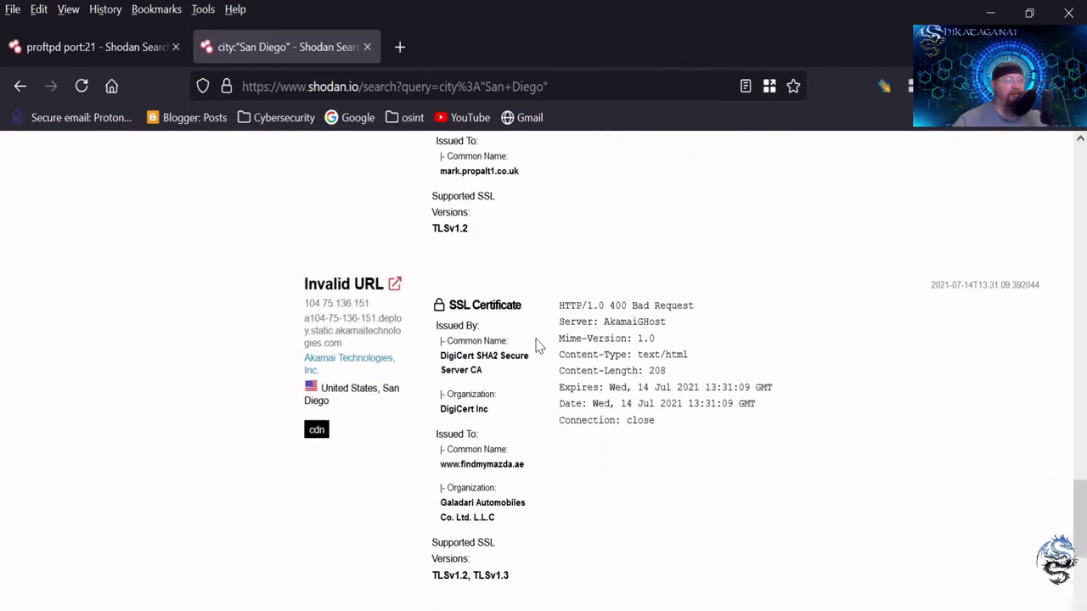
{"action": "scroll", "coordinate": [537, 344], "scroll_direction": "down", "scroll_amount": 6}
{"action": "scroll", "coordinate": [537, 345], "scroll_direction": "up", "scroll_amount": 20}
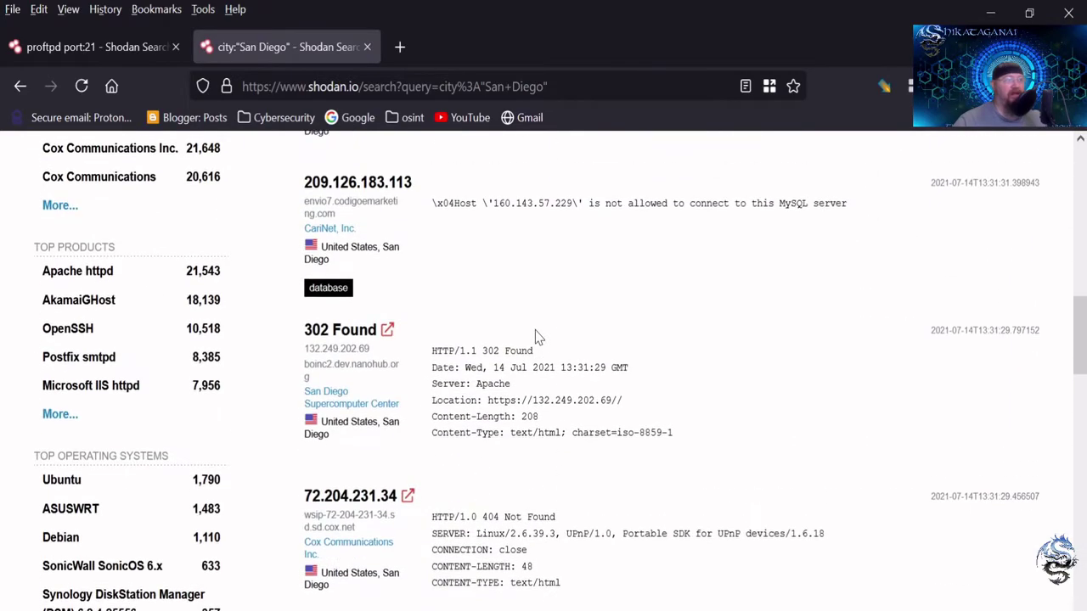
- Narrow the San Diego search to IIS 5.0 servers with the query city:"San Diego" iis 5.0
{"action": "scroll", "coordinate": [537, 338], "scroll_direction": "up", "scroll_amount": 15}
{"action": "left_click", "coordinate": [549, 184]}
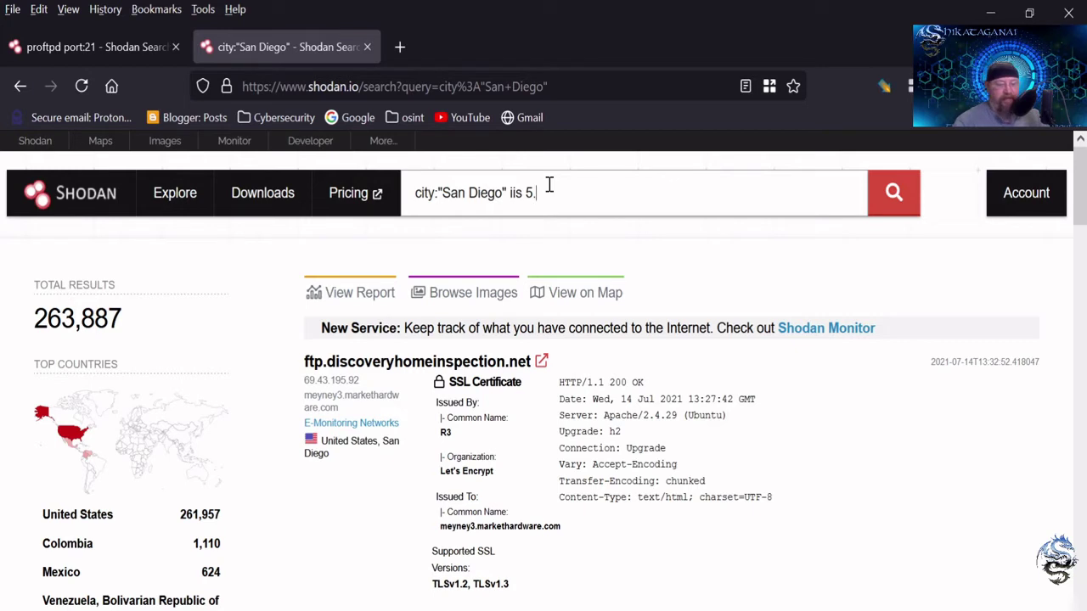
{"action": "type", "text": "iis 5.0"}
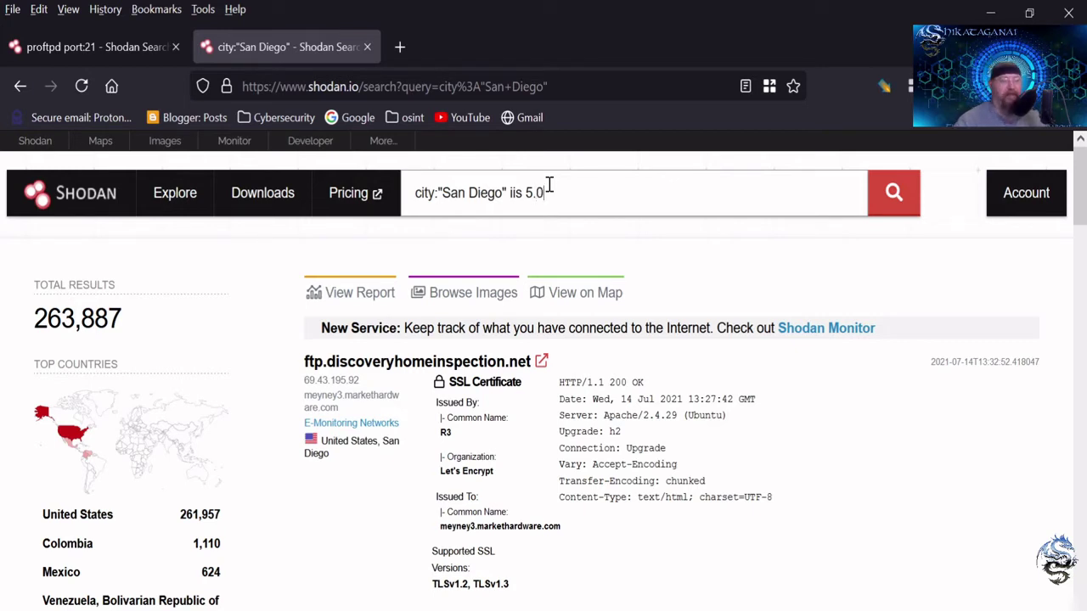
{"action": "key", "text": "Return"}
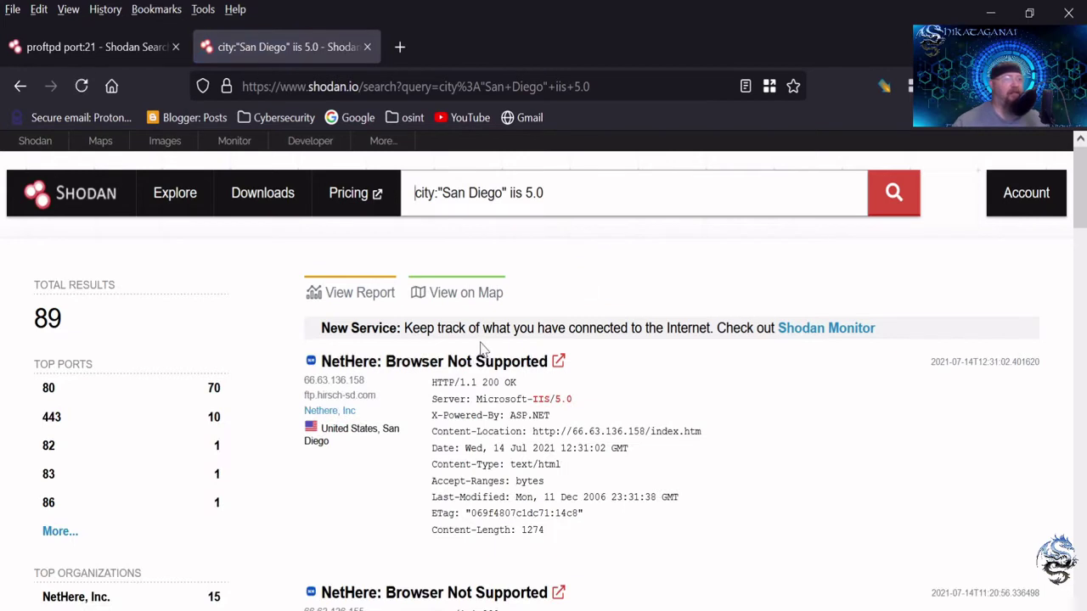
- Examine the server header in the first IIS 5.0 result's banner to check the web server version
{"action": "scroll", "coordinate": [482, 337], "scroll_direction": "down", "scroll_amount": 2}
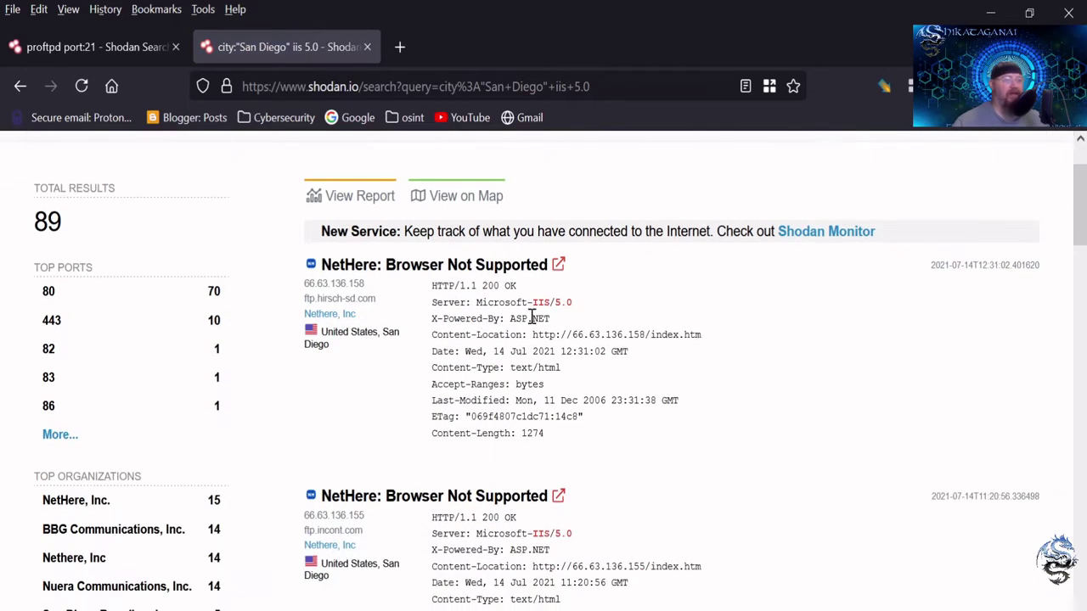
{"action": "left_click_drag", "start_coordinate": [433, 302], "coordinate": [439, 303]}
{"action": "left_click", "coordinate": [471, 303]}
{"action": "left_click_drag", "start_coordinate": [476, 305], "coordinate": [575, 308]}
{"action": "left_click", "coordinate": [533, 311]}
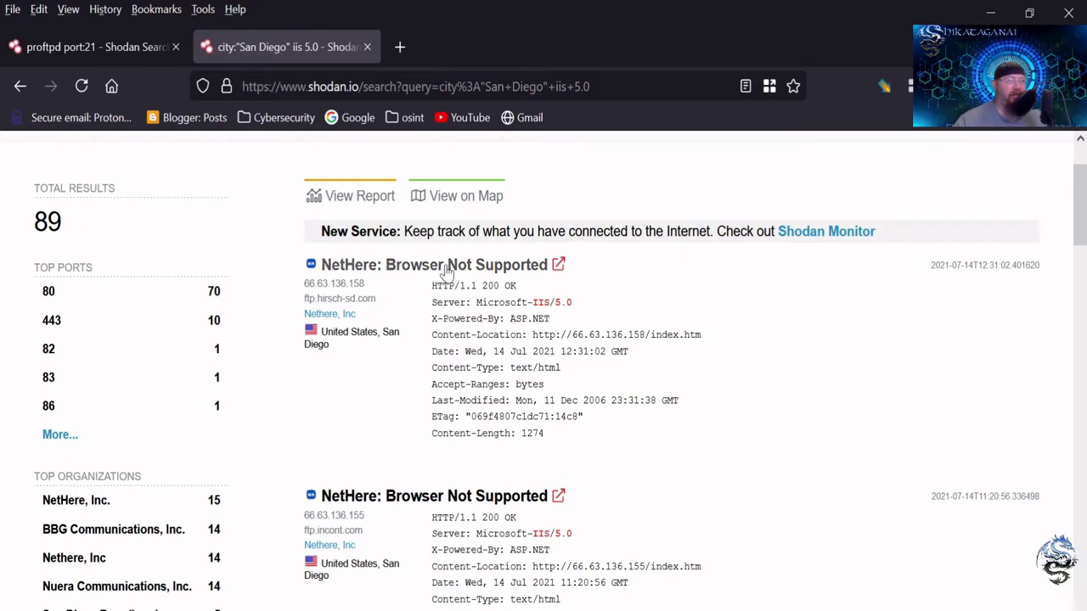
- Open host 66.63.136.158 in a new tab, review its open ports, service banners and vulnerabilities, and close the tab
{"action": "left_click", "coordinate": [495, 266]}
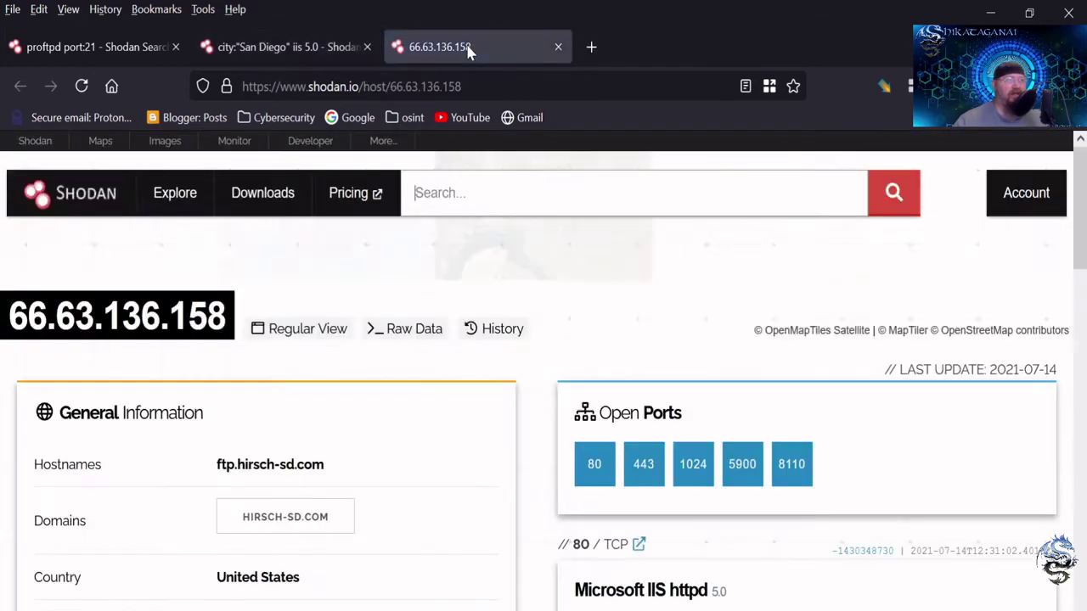
{"action": "scroll", "coordinate": [529, 413], "scroll_direction": "down", "scroll_amount": 2}
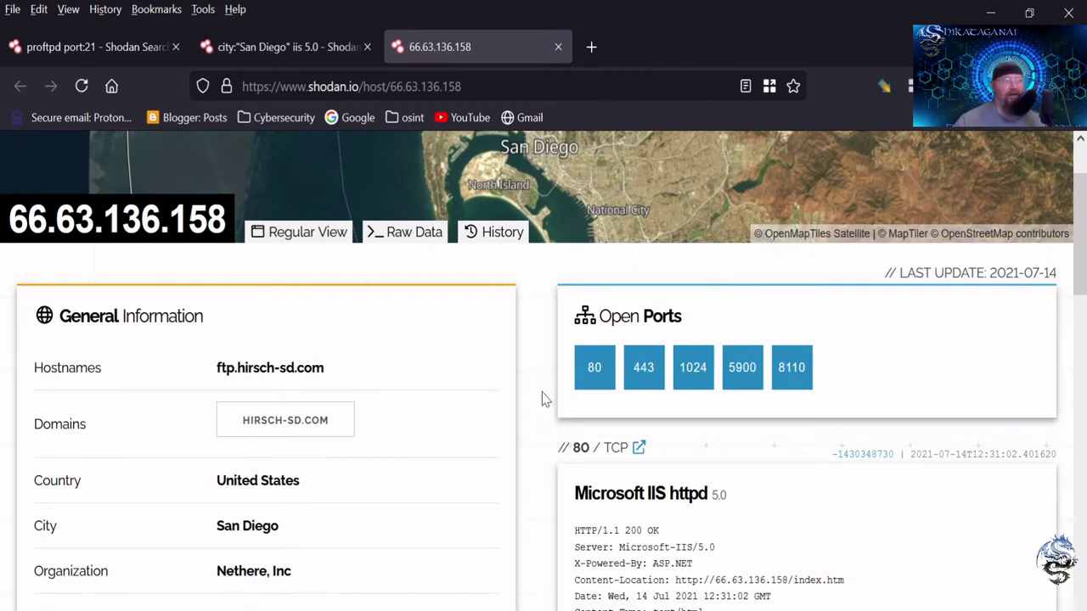
{"action": "scroll", "coordinate": [528, 408], "scroll_direction": "down", "scroll_amount": 2}
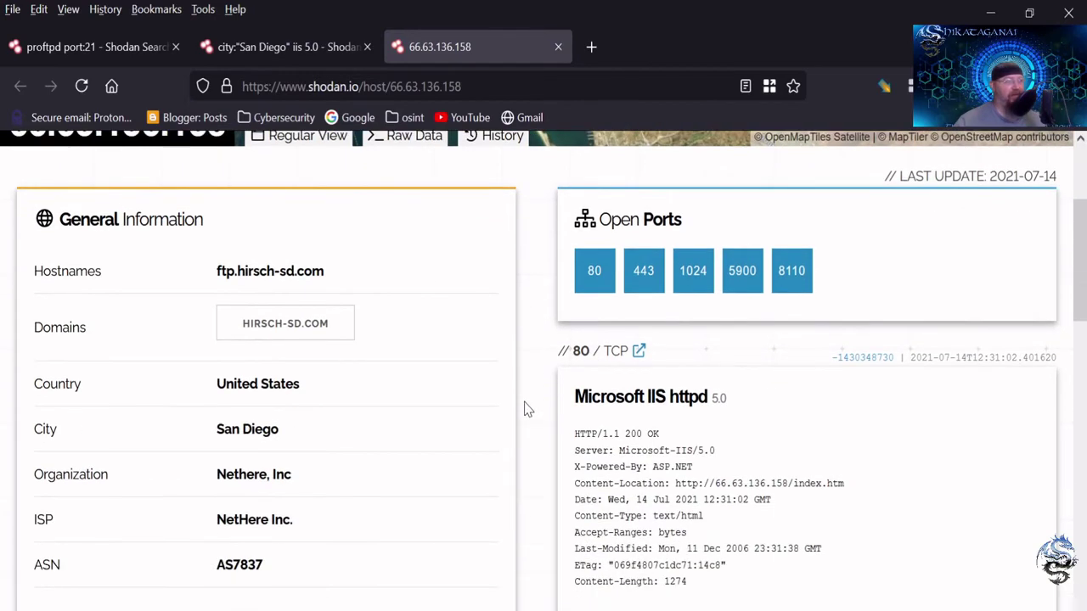
{"action": "scroll", "coordinate": [527, 409], "scroll_direction": "down", "scroll_amount": 2}
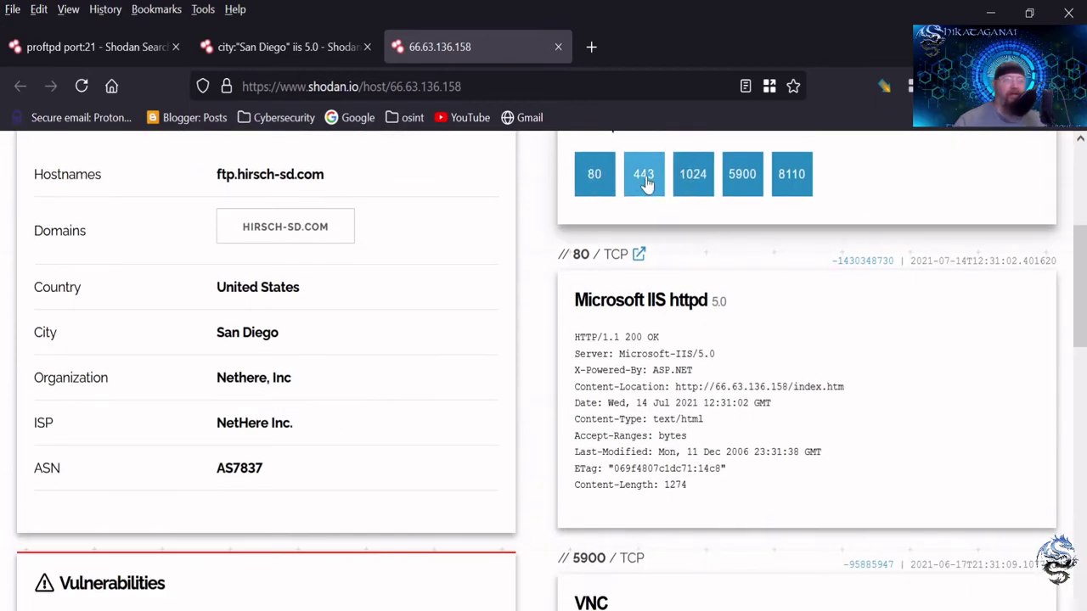
{"action": "scroll", "coordinate": [739, 305], "scroll_direction": "down", "scroll_amount": 4}
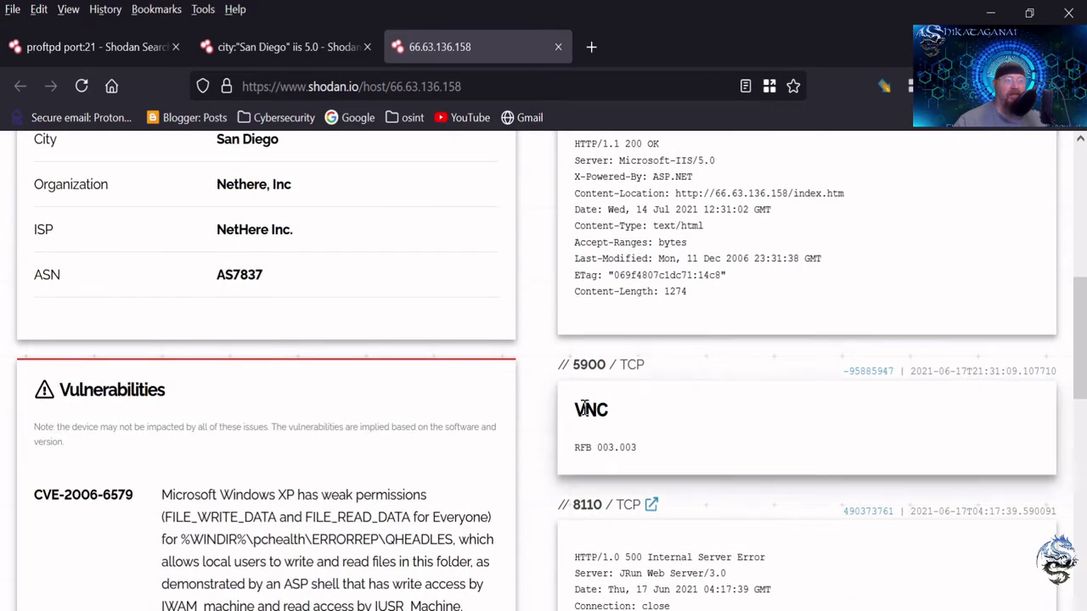
{"action": "scroll", "coordinate": [674, 359], "scroll_direction": "down", "scroll_amount": 4}
{"action": "scroll", "coordinate": [682, 359], "scroll_direction": "up", "scroll_amount": 7}
{"action": "scroll", "coordinate": [682, 352], "scroll_direction": "up", "scroll_amount": 1}
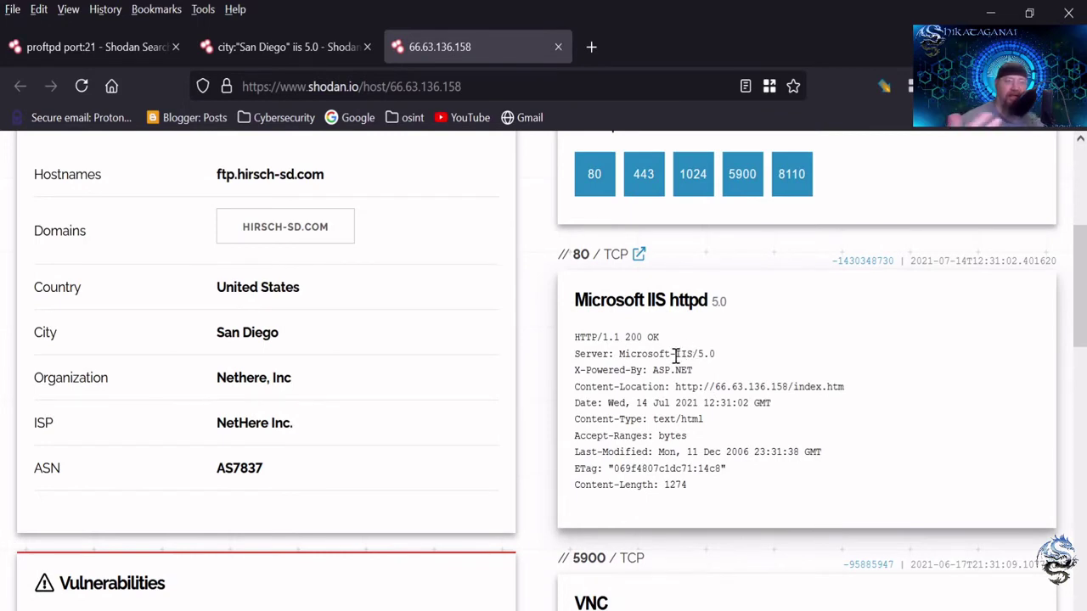
{"action": "left_click", "coordinate": [558, 48]}
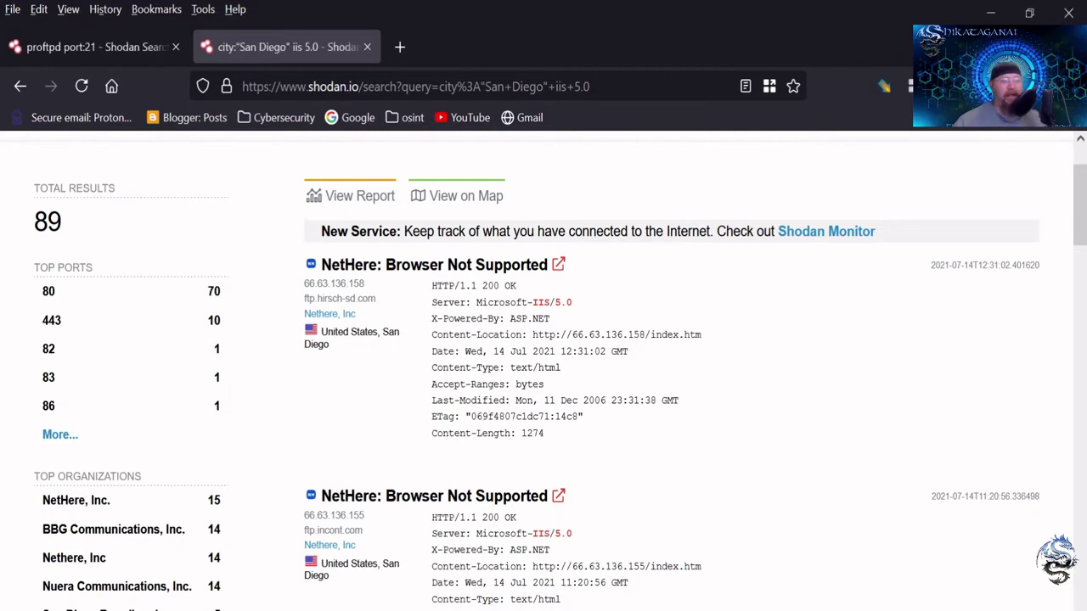
- Replace the query with country:"IN" and search for hosts in India
{"action": "scroll", "coordinate": [552, 206], "scroll_direction": "up", "scroll_amount": 2}
{"action": "left_click_drag", "start_coordinate": [568, 204], "coordinate": [419, 194]}
{"action": "type", "text": "country:\"IN\""}
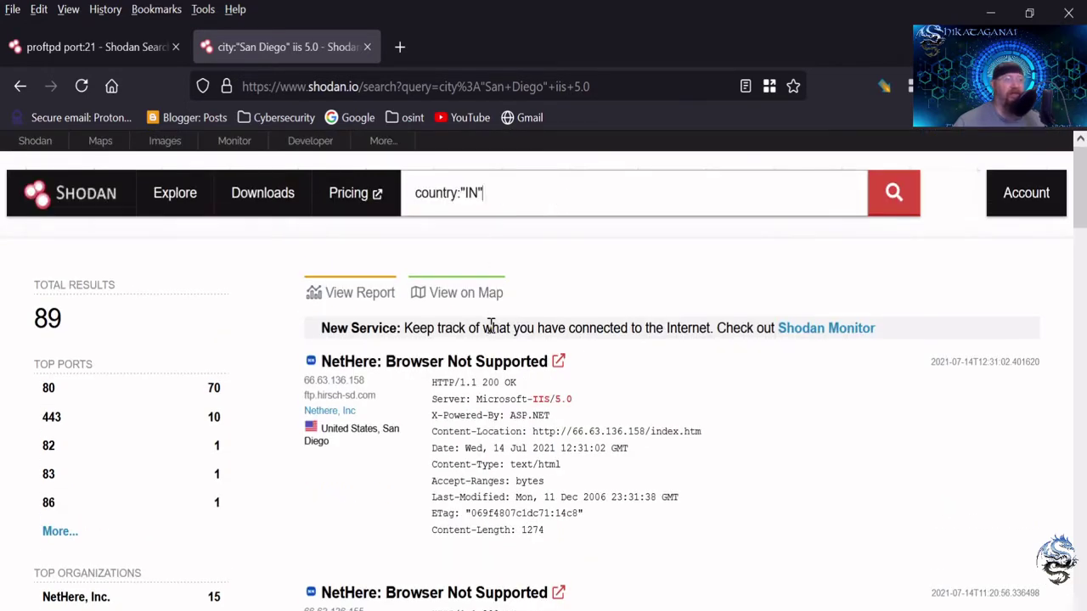
{"action": "left_click", "coordinate": [883, 216]}
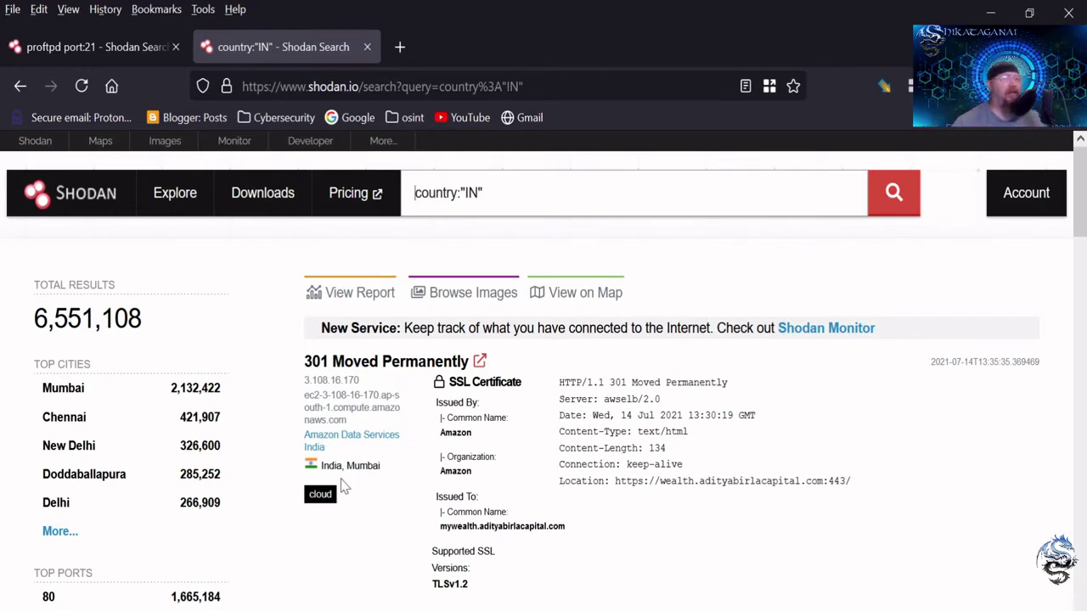
- Examine the SMB status banner of host 202.66.172.222 in the India results, checking its SMB version
{"action": "scroll", "coordinate": [484, 436], "scroll_direction": "down", "scroll_amount": 3}
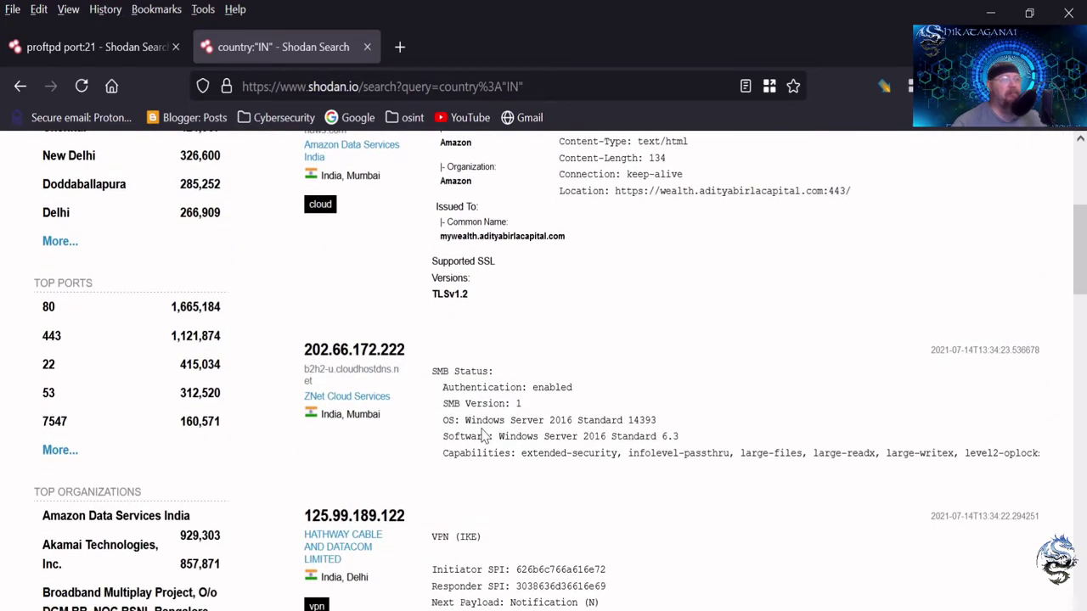
{"action": "scroll", "coordinate": [484, 436], "scroll_direction": "down", "scroll_amount": 1}
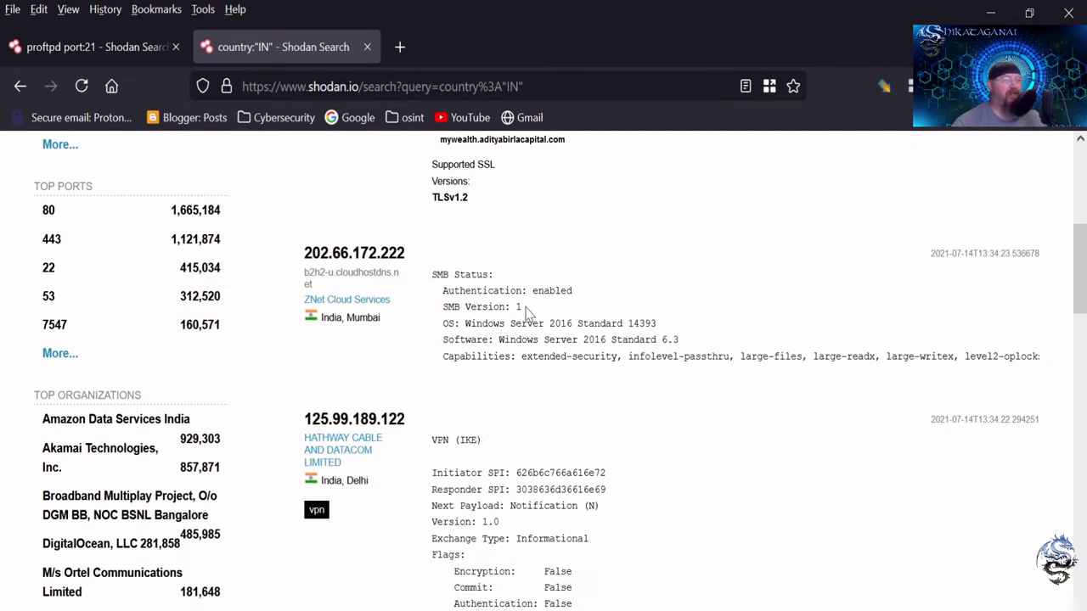
{"action": "left_click_drag", "start_coordinate": [521, 308], "coordinate": [438, 308]}
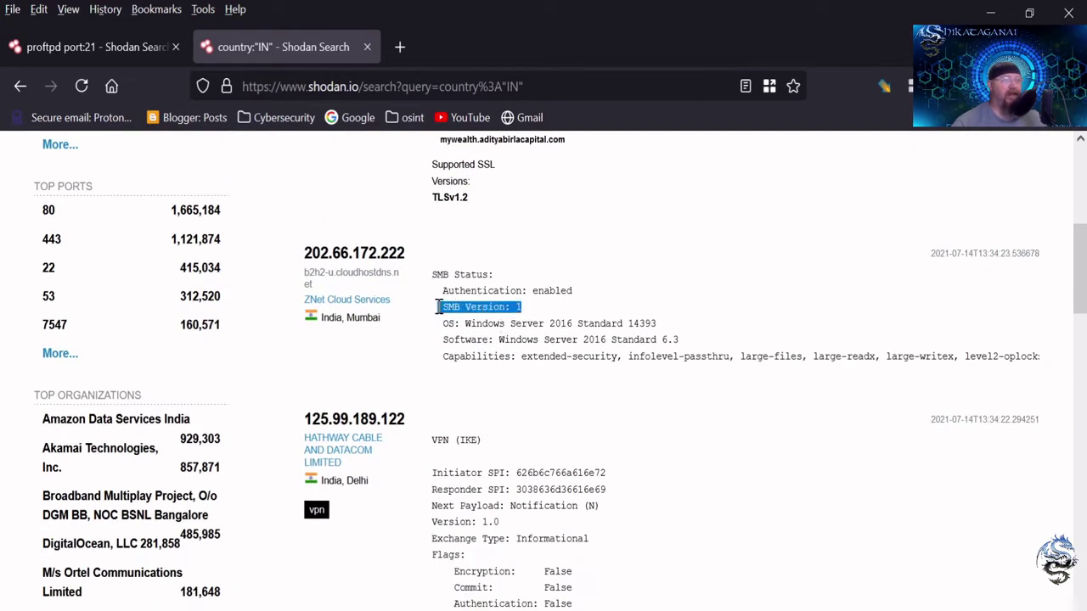
{"action": "left_click", "coordinate": [485, 306]}
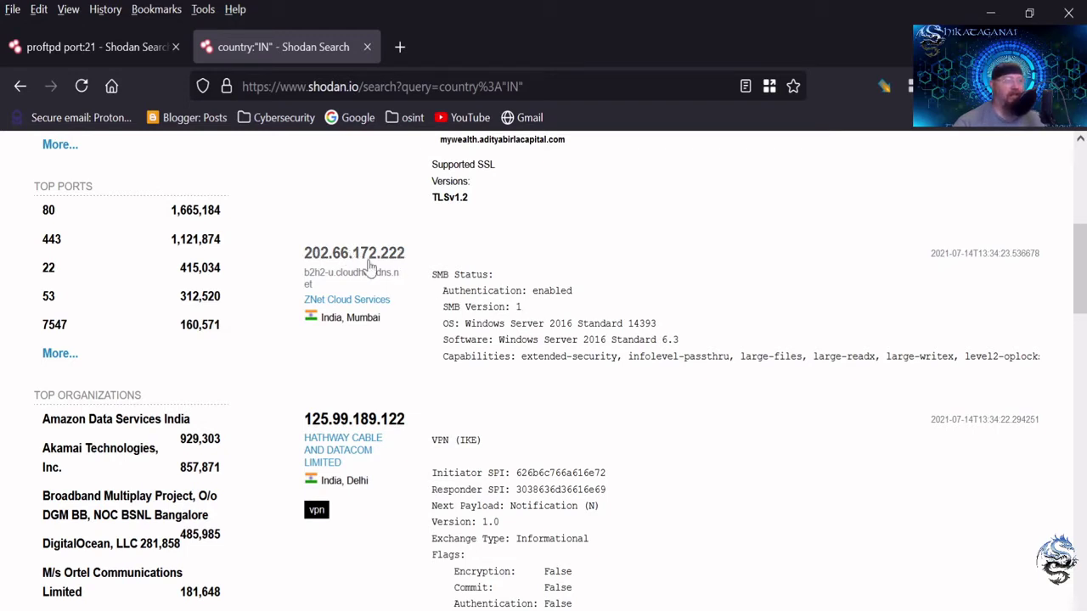
- Browse the remaining India results, reviewing the VPN, HTTP and SSH banners, and return to the search query
{"action": "scroll", "coordinate": [550, 344], "scroll_direction": "down", "scroll_amount": 1}
{"action": "scroll", "coordinate": [550, 344], "scroll_direction": "down", "scroll_amount": 4}
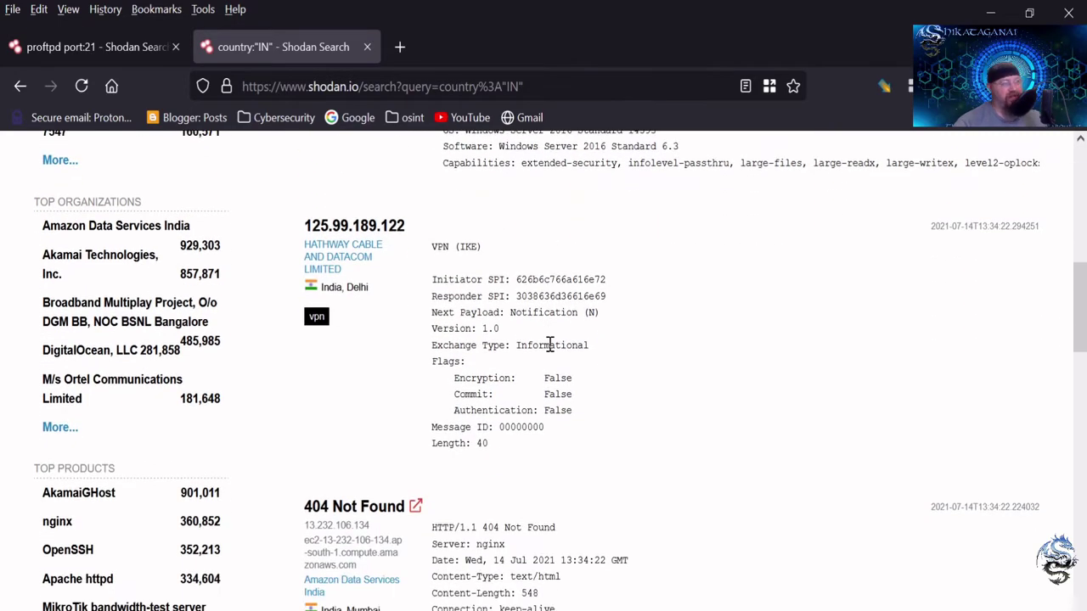
{"action": "scroll", "coordinate": [501, 365], "scroll_direction": "down", "scroll_amount": 10}
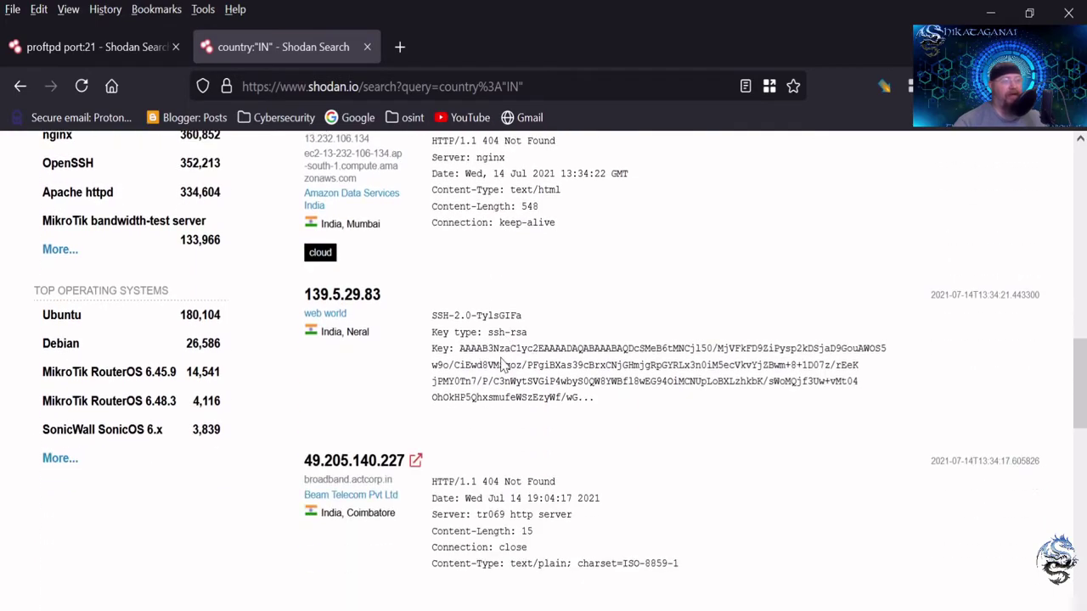
{"action": "scroll", "coordinate": [501, 365], "scroll_direction": "down", "scroll_amount": 4}
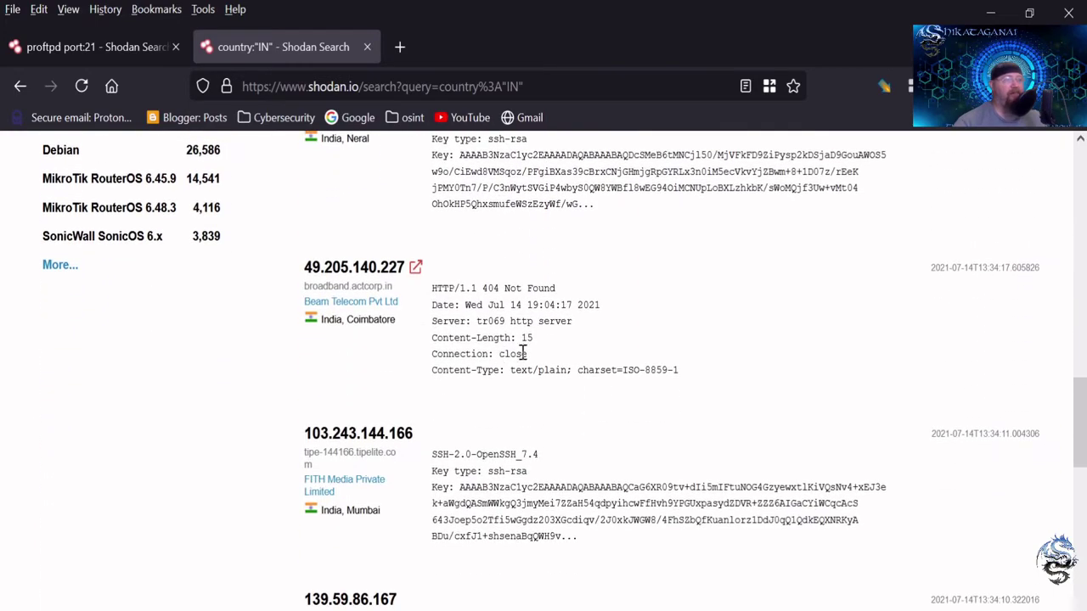
{"action": "scroll", "coordinate": [523, 353], "scroll_direction": "up", "scroll_amount": 5}
{"action": "scroll", "coordinate": [534, 369], "scroll_direction": "down", "scroll_amount": 5}
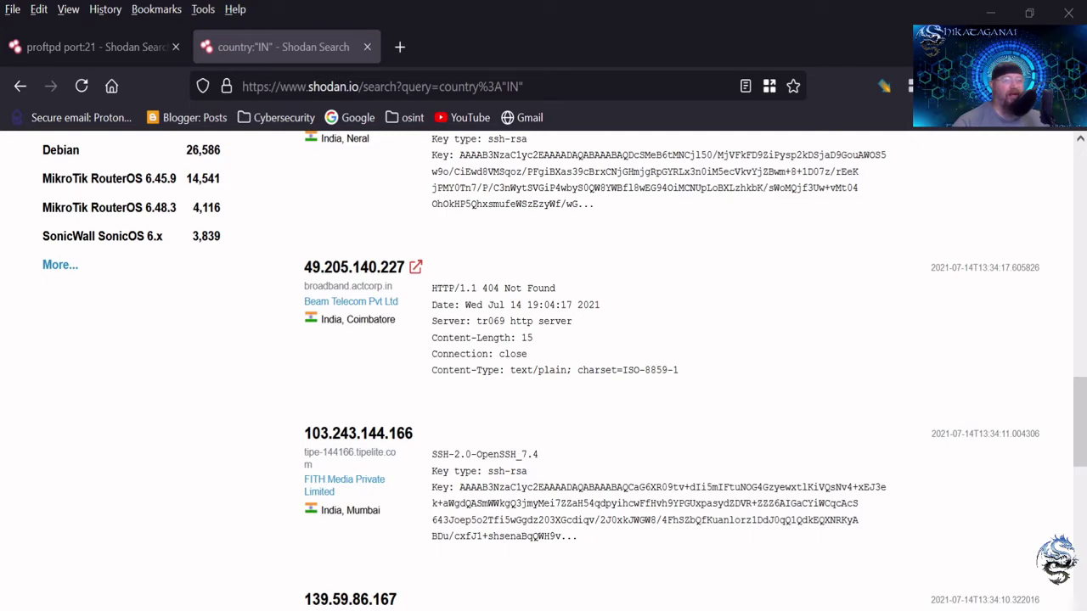
{"action": "scroll", "coordinate": [510, 259], "scroll_direction": "up", "scroll_amount": 15}
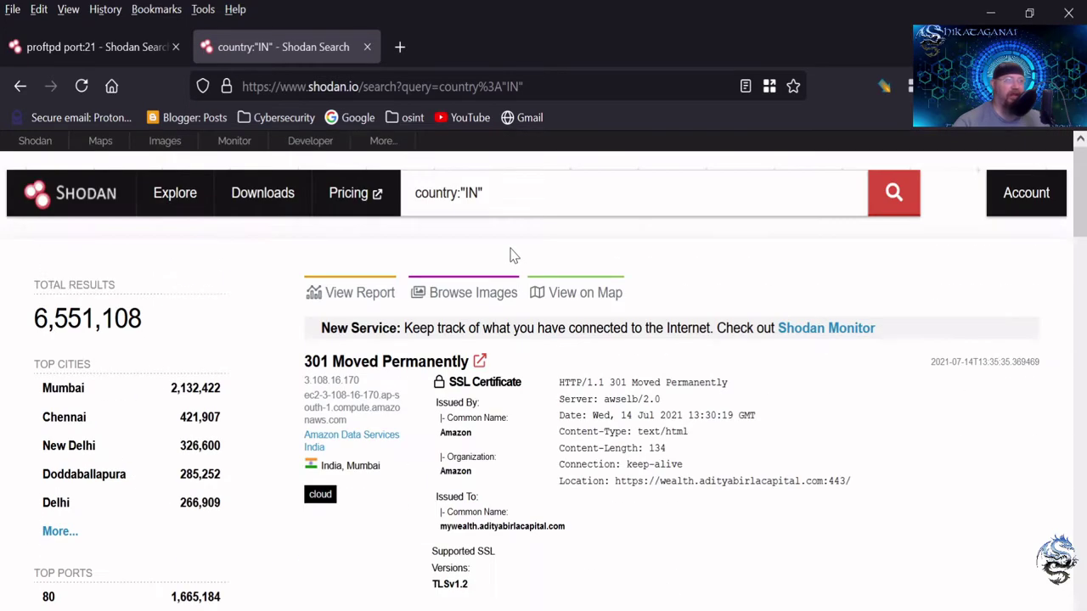
- Replace the query with geo:"48.1667,-100.1667" and search for hosts at those coordinates
{"action": "left_click_drag", "start_coordinate": [509, 194], "coordinate": [410, 193]}
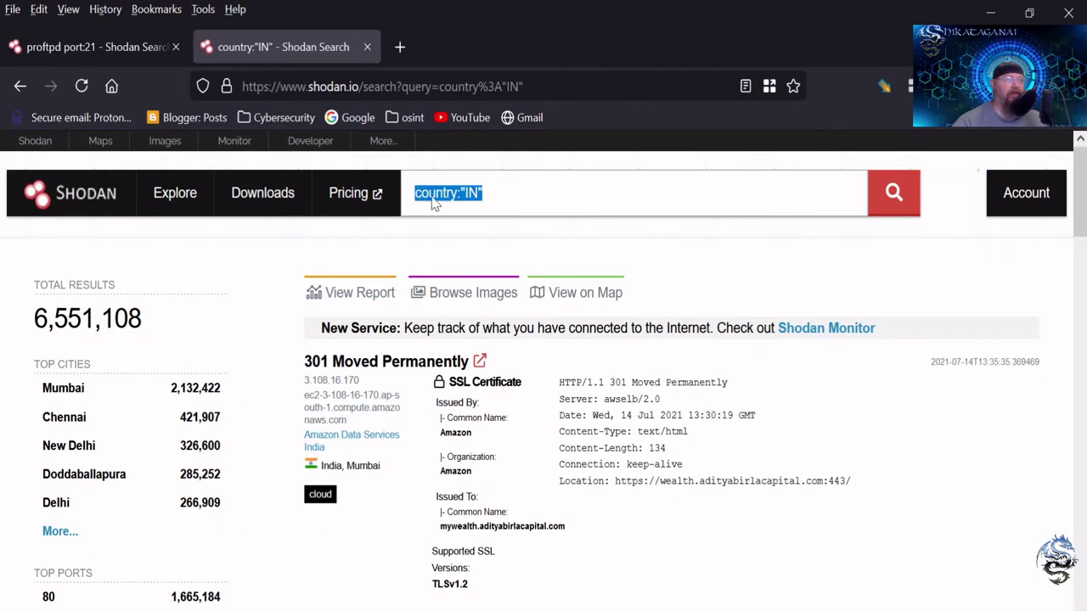
{"action": "type", "text": "geo:\"48.1667,-100.1667\""}
{"action": "left_click", "coordinate": [902, 211]}
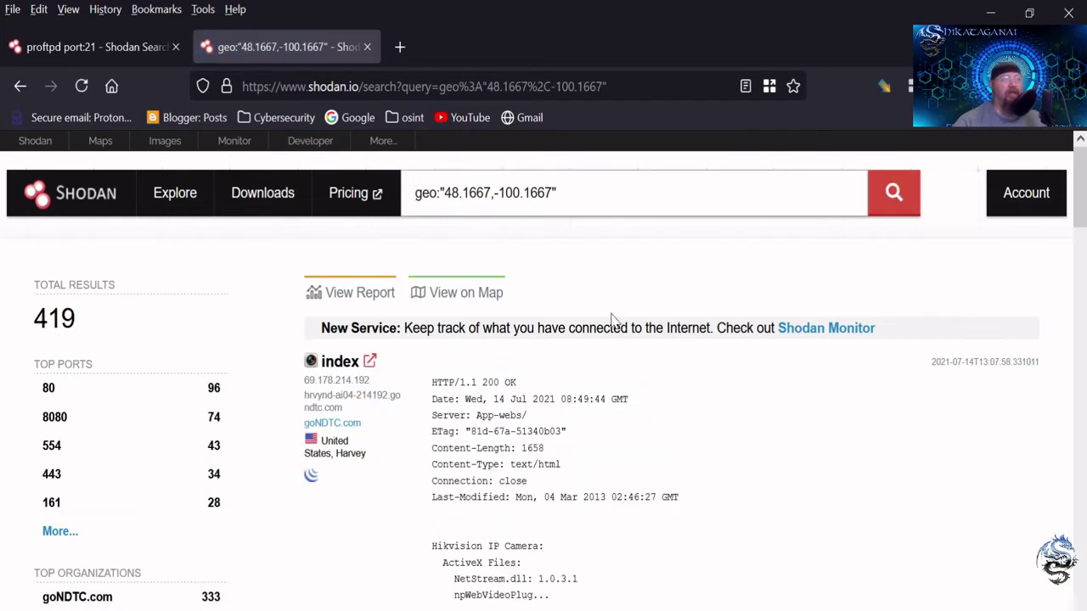
{"action": "scroll", "coordinate": [592, 327], "scroll_direction": "down", "scroll_amount": 2}
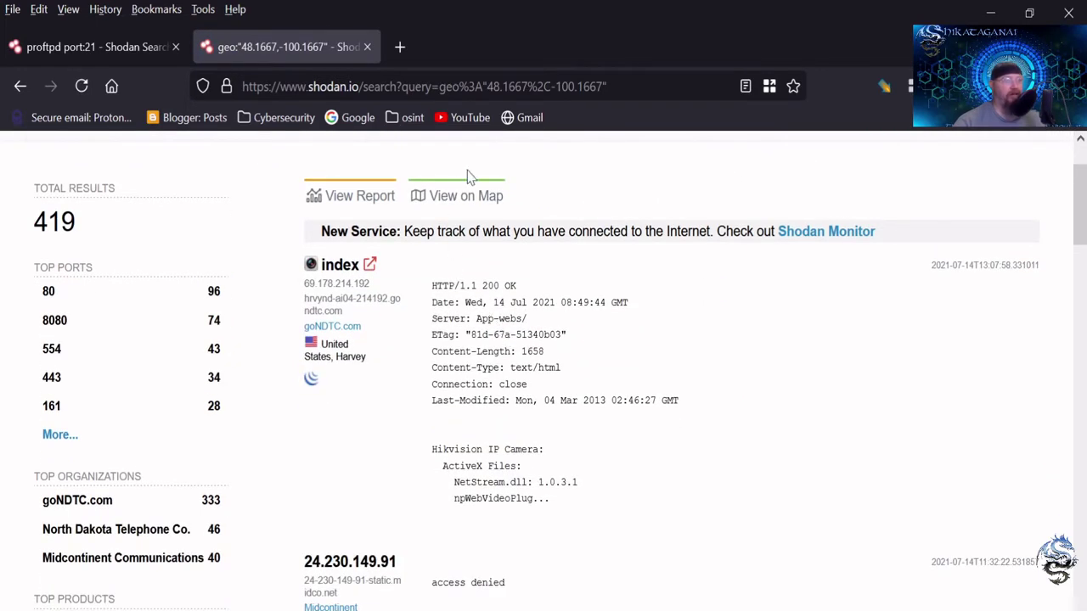
{"action": "scroll", "coordinate": [671, 255], "scroll_direction": "up", "scroll_amount": 2}
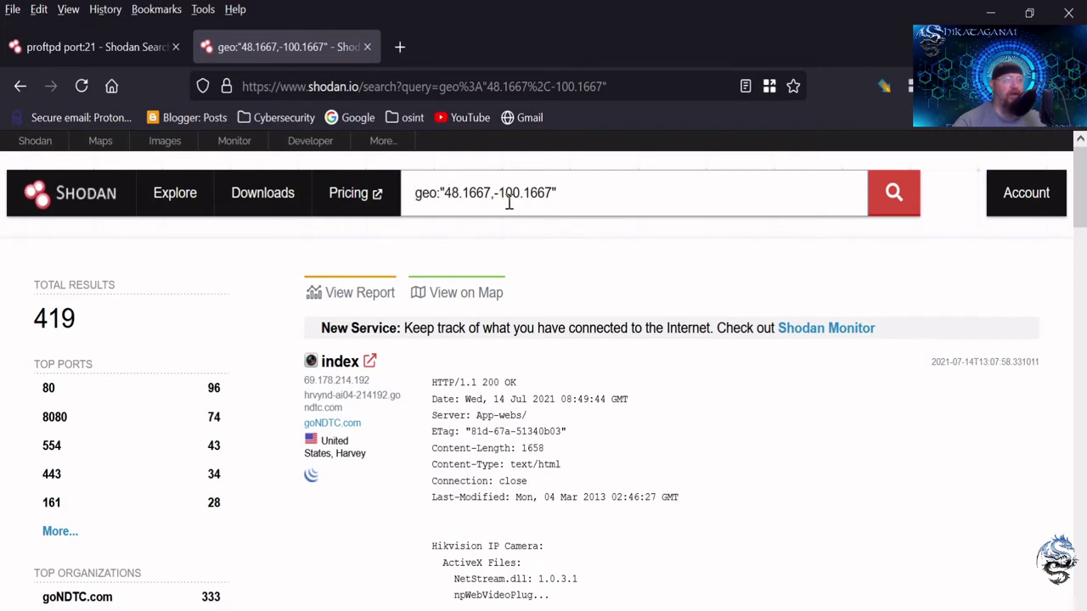
{"action": "scroll", "coordinate": [654, 367], "scroll_direction": "down", "scroll_amount": 4}
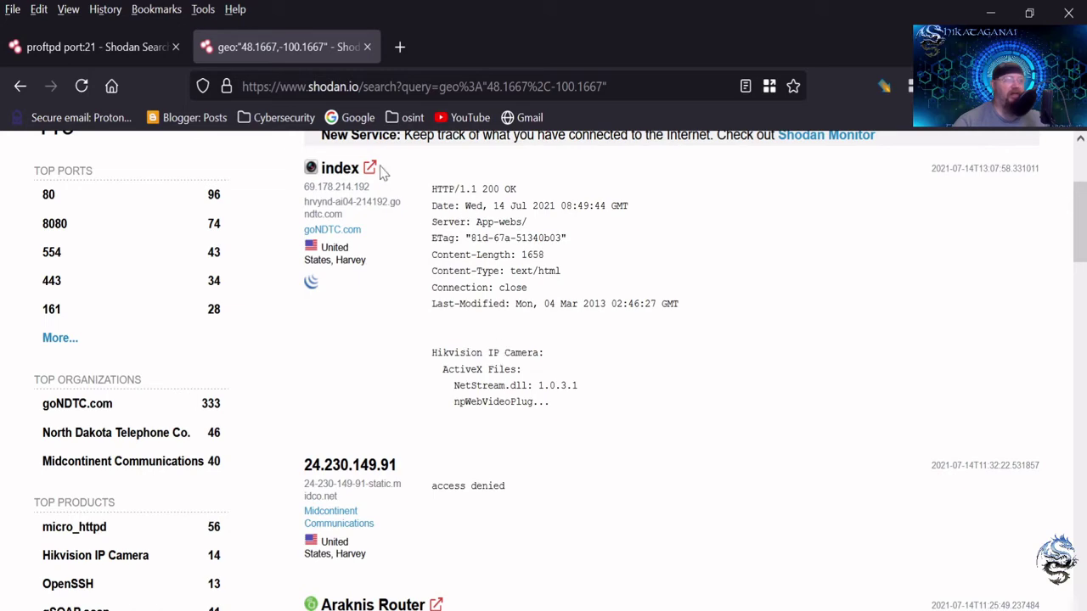
{"action": "left_click", "coordinate": [335, 167]}
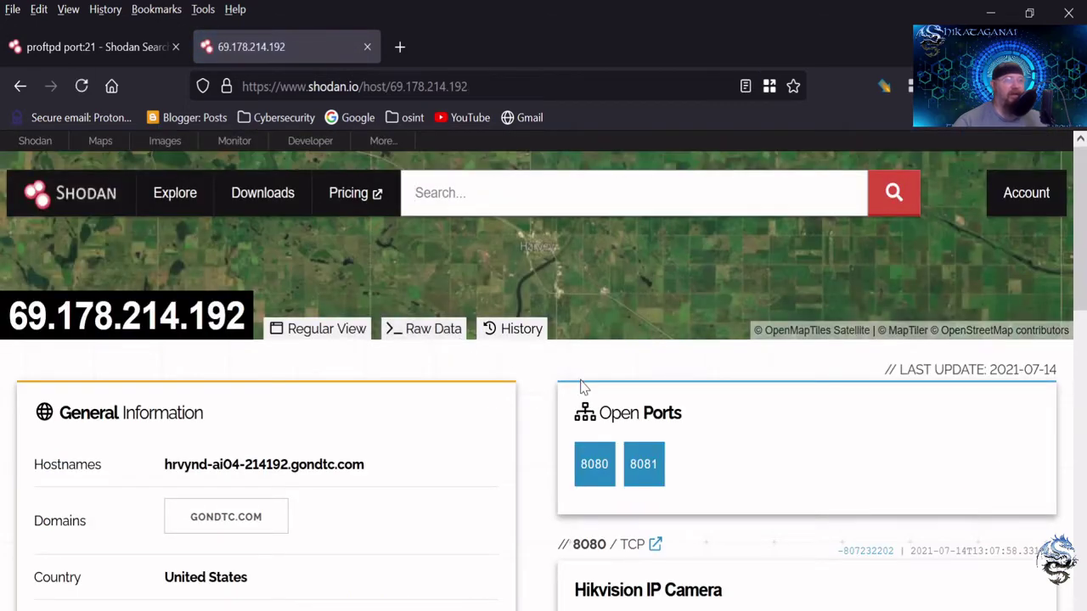
{"action": "scroll", "coordinate": [595, 374], "scroll_direction": "down", "scroll_amount": 3}
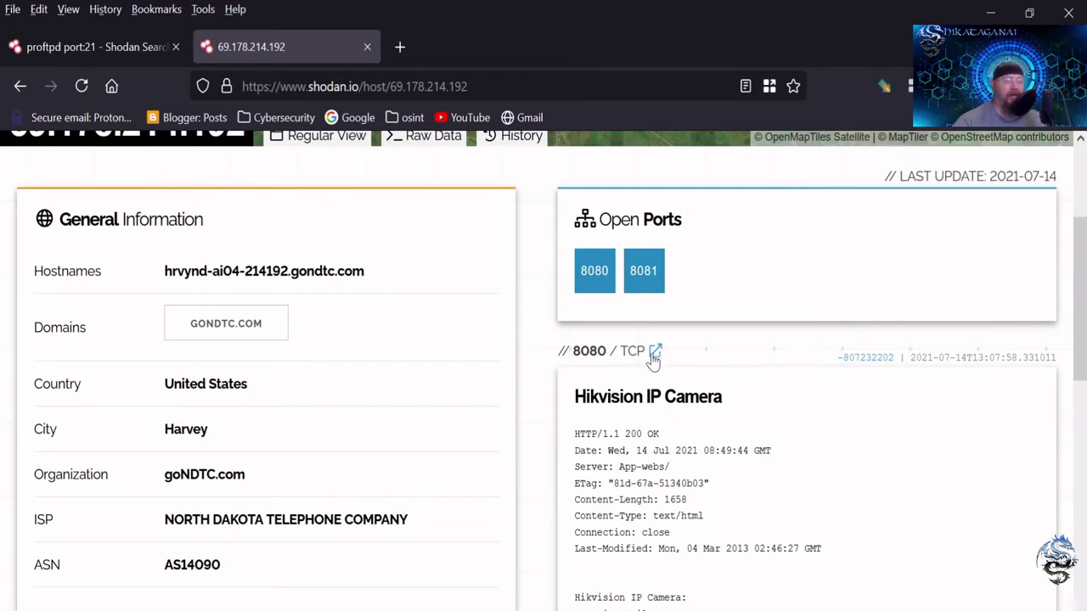
{"action": "scroll", "coordinate": [654, 420], "scroll_direction": "down", "scroll_amount": 3}
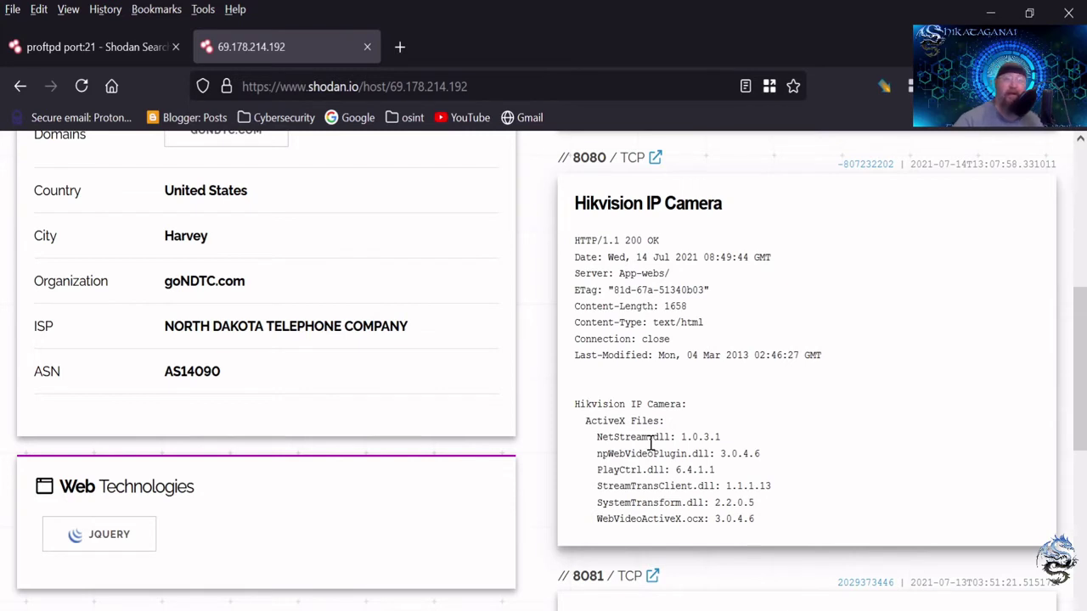
{"action": "left_click_drag", "start_coordinate": [615, 241], "coordinate": [660, 241]}
{"action": "left_click", "coordinate": [655, 241]}
{"action": "scroll", "coordinate": [679, 381], "scroll_direction": "down", "scroll_amount": 2}
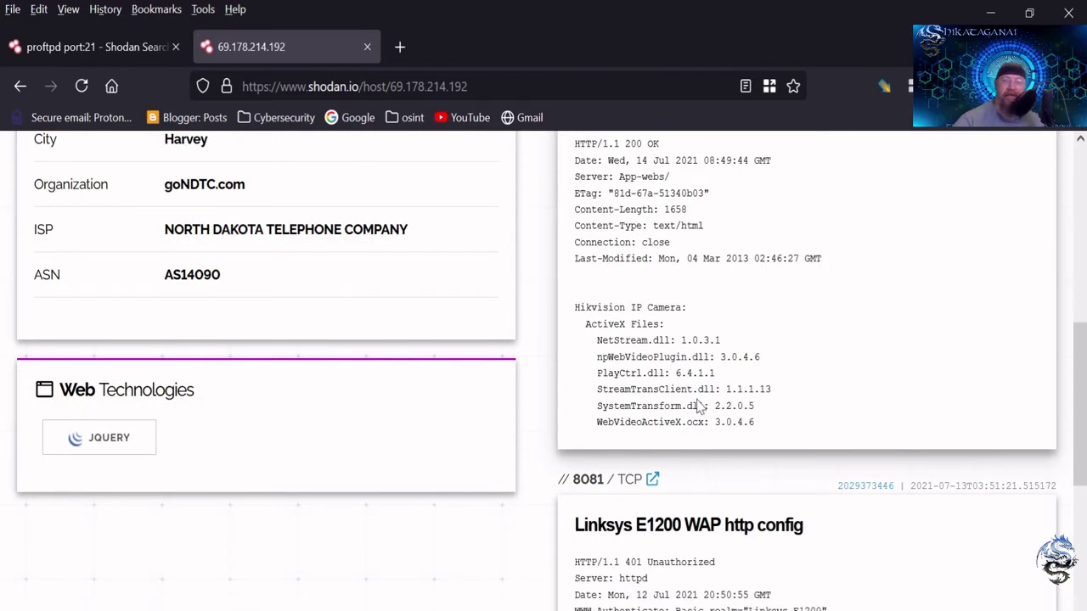
- Review the Linksys E1200 banner on port 8081 and return to the host page's search field
{"action": "scroll", "coordinate": [680, 425], "scroll_direction": "down", "scroll_amount": 4}
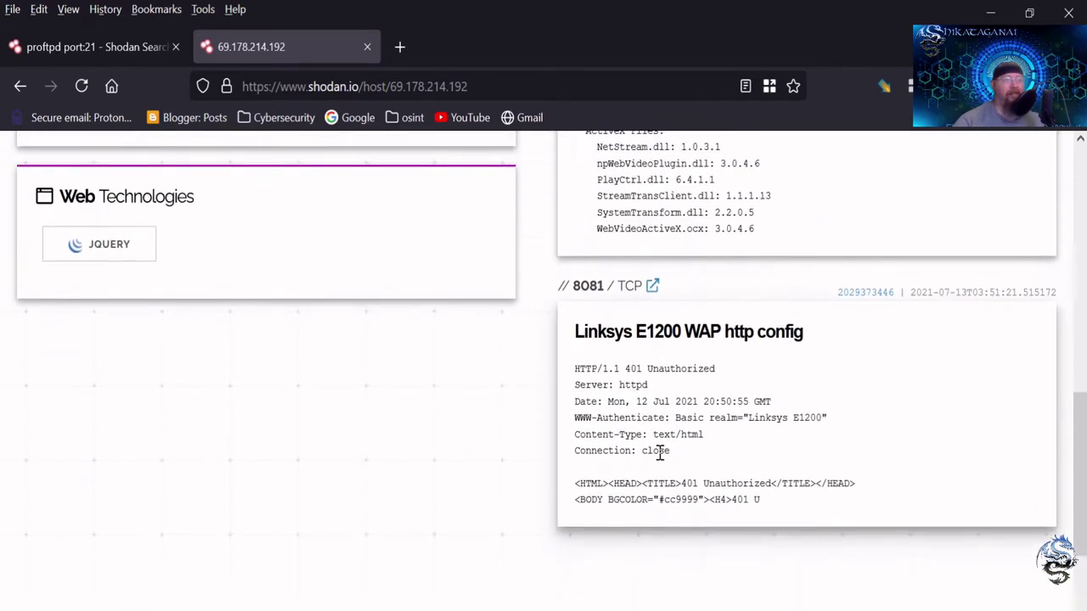
{"action": "scroll", "coordinate": [699, 417], "scroll_direction": "down", "scroll_amount": 3}
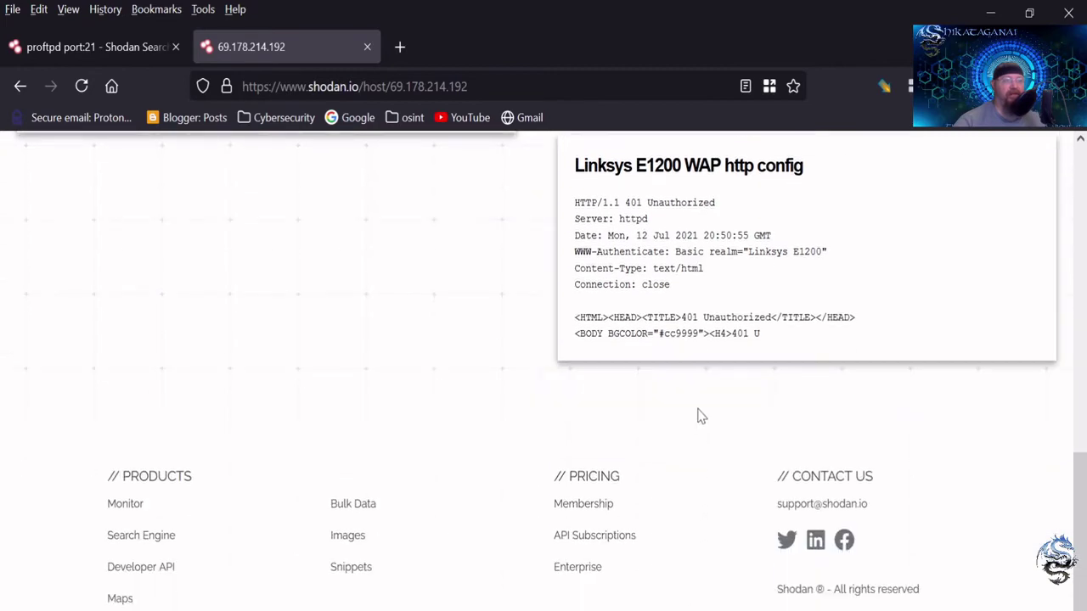
{"action": "scroll", "coordinate": [699, 417], "scroll_direction": "up", "scroll_amount": 3}
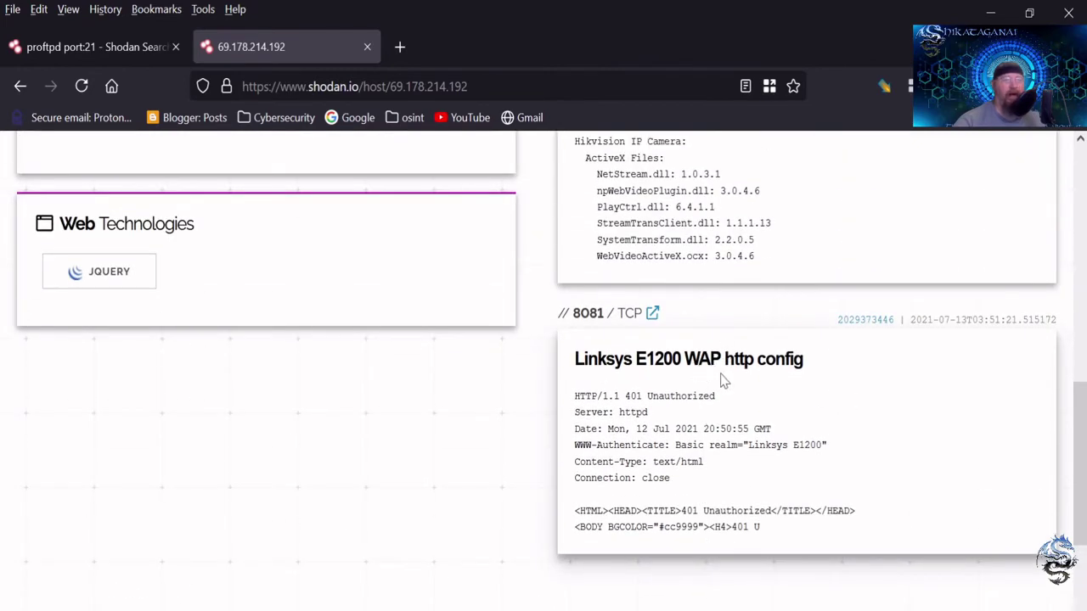
{"action": "scroll", "coordinate": [655, 407], "scroll_direction": "up", "scroll_amount": 8}
{"action": "scroll", "coordinate": [671, 403], "scroll_direction": "up", "scroll_amount": 1}
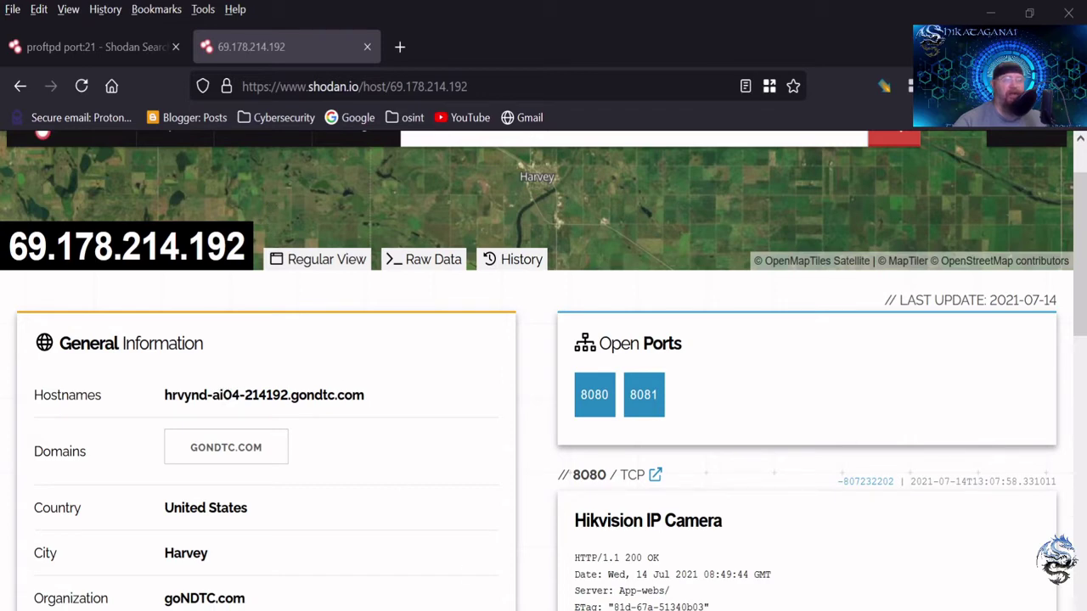
{"action": "scroll", "coordinate": [615, 204], "scroll_direction": "up", "scroll_amount": 1}
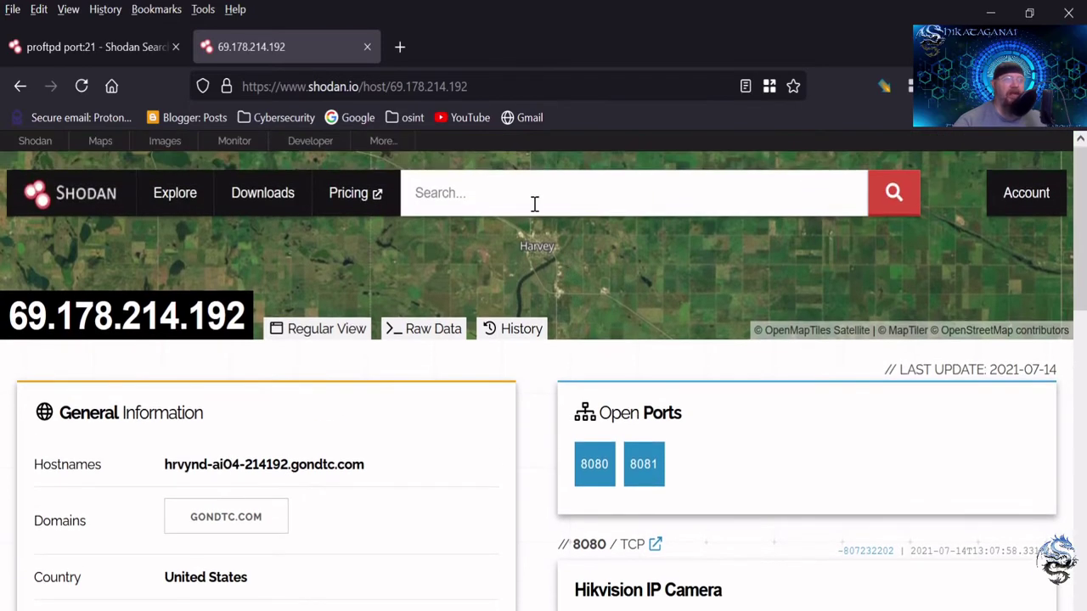
- Search for title:"citrix gateway" and look over the first results
{"action": "left_click", "coordinate": [532, 196]}
{"action": "type", "text": "title:\"citrix gateway\""}
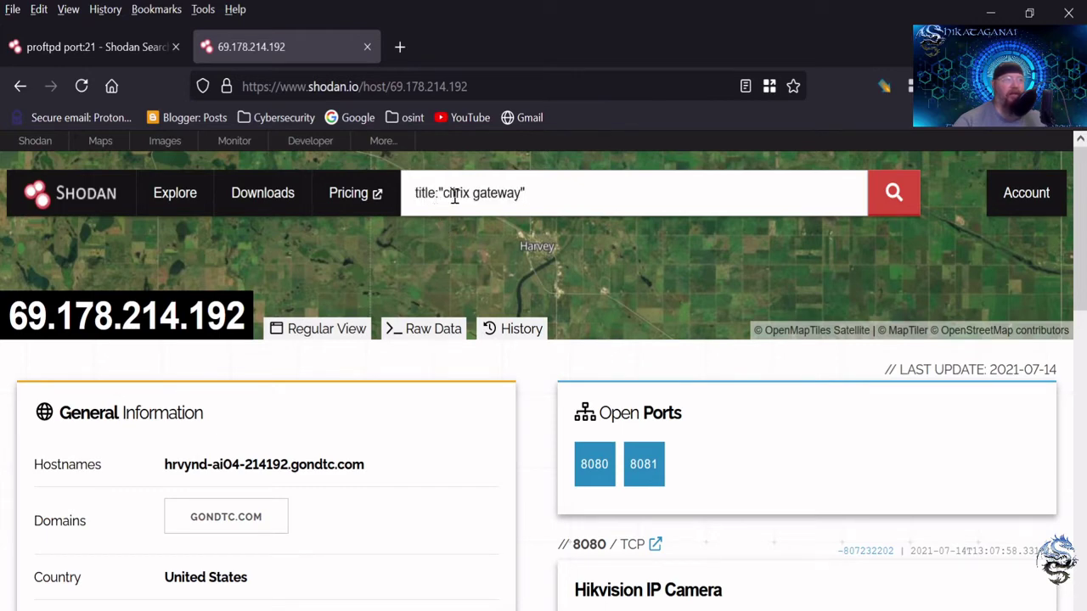
{"action": "left_click", "coordinate": [893, 210]}
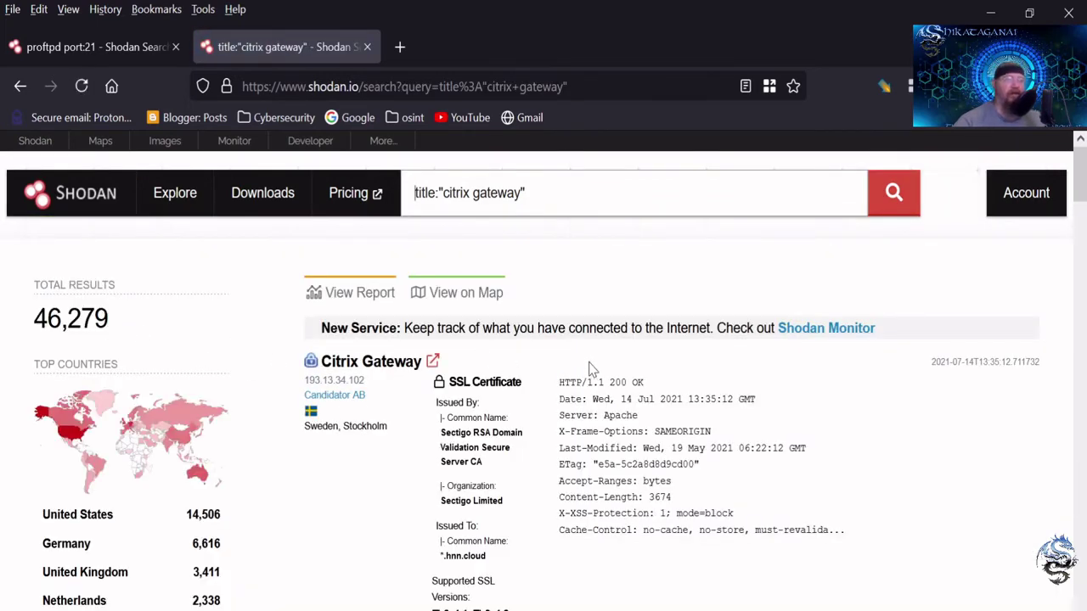
{"action": "scroll", "coordinate": [591, 365], "scroll_direction": "down", "scroll_amount": 2}
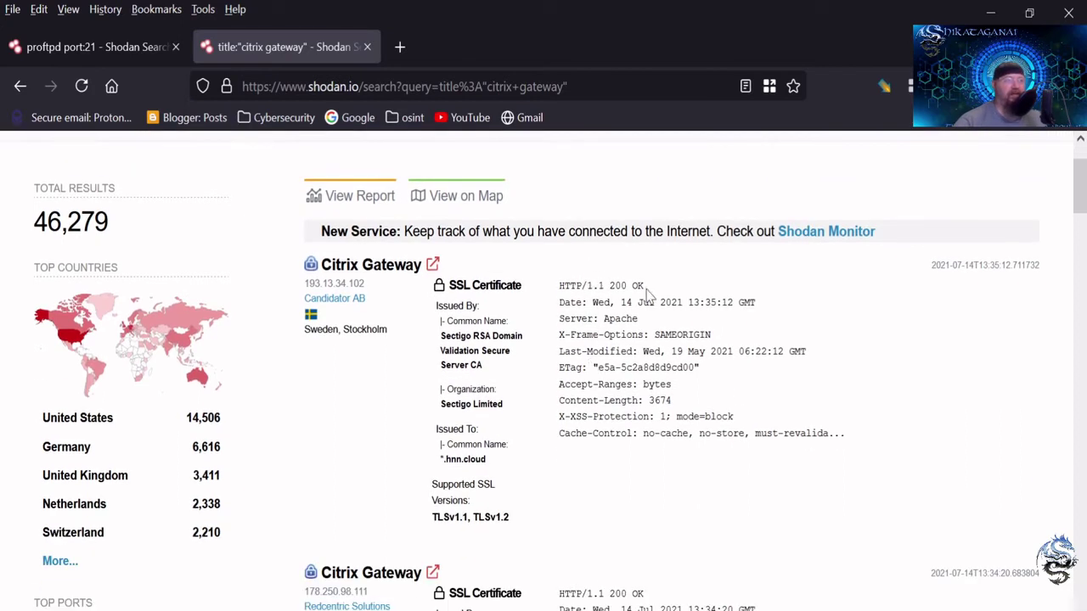
{"action": "scroll", "coordinate": [629, 338], "scroll_direction": "down", "scroll_amount": 2}
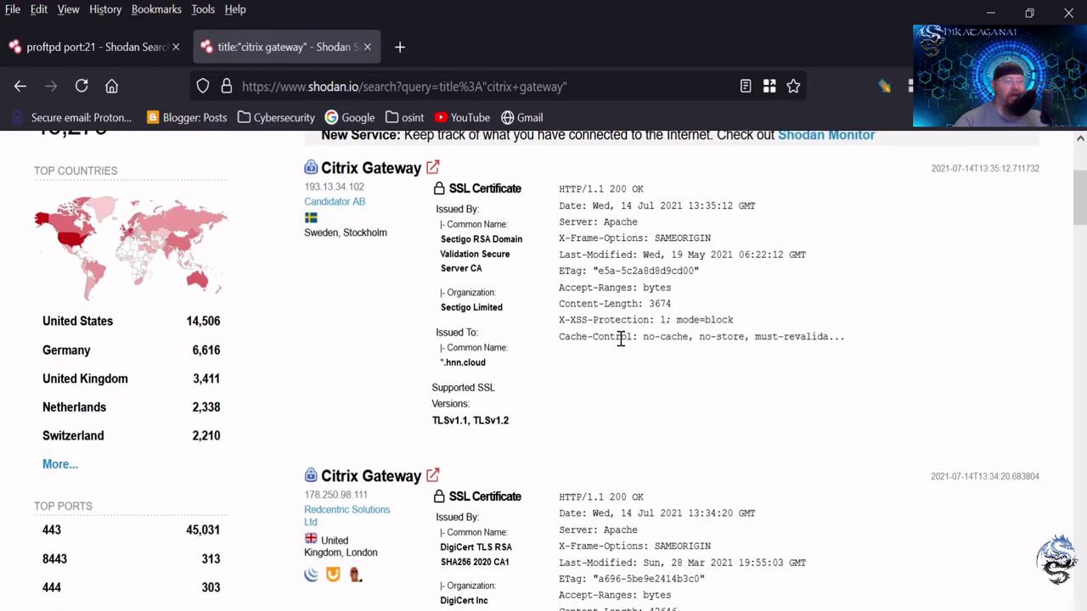
- Open host 193.13.34.102 in a new tab and review its open ports and the port 80 and 443 banners
{"action": "scroll", "coordinate": [621, 338], "scroll_direction": "up", "scroll_amount": 2}
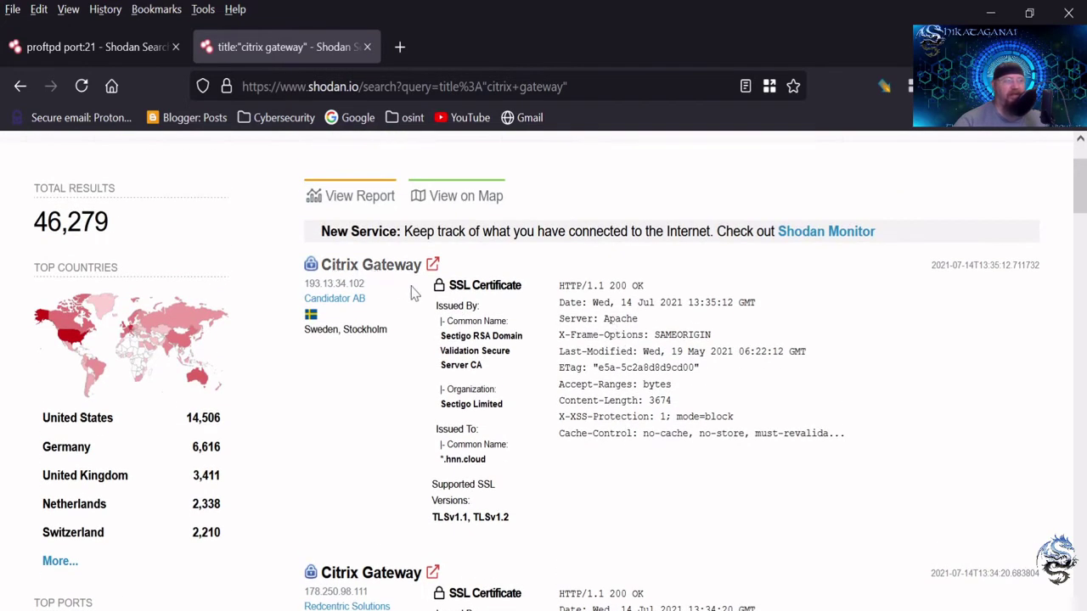
{"action": "middle_click", "coordinate": [335, 284]}
{"action": "left_click", "coordinate": [473, 46]}
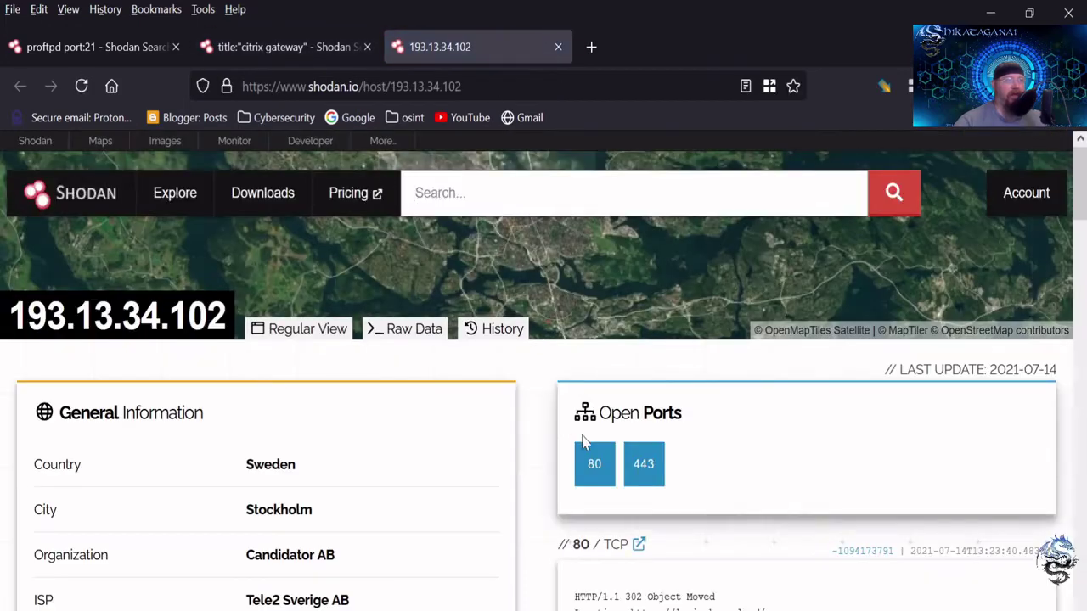
{"action": "scroll", "coordinate": [599, 443], "scroll_direction": "down", "scroll_amount": 6}
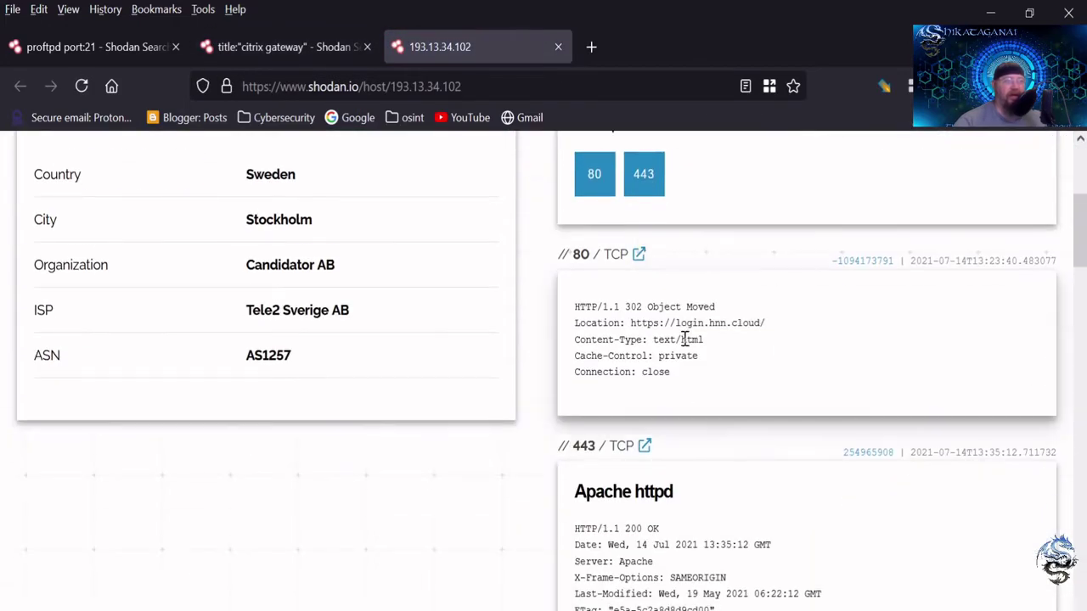
{"action": "scroll", "coordinate": [733, 405], "scroll_direction": "down", "scroll_amount": 7}
{"action": "scroll", "coordinate": [721, 382], "scroll_direction": "up", "scroll_amount": 3}
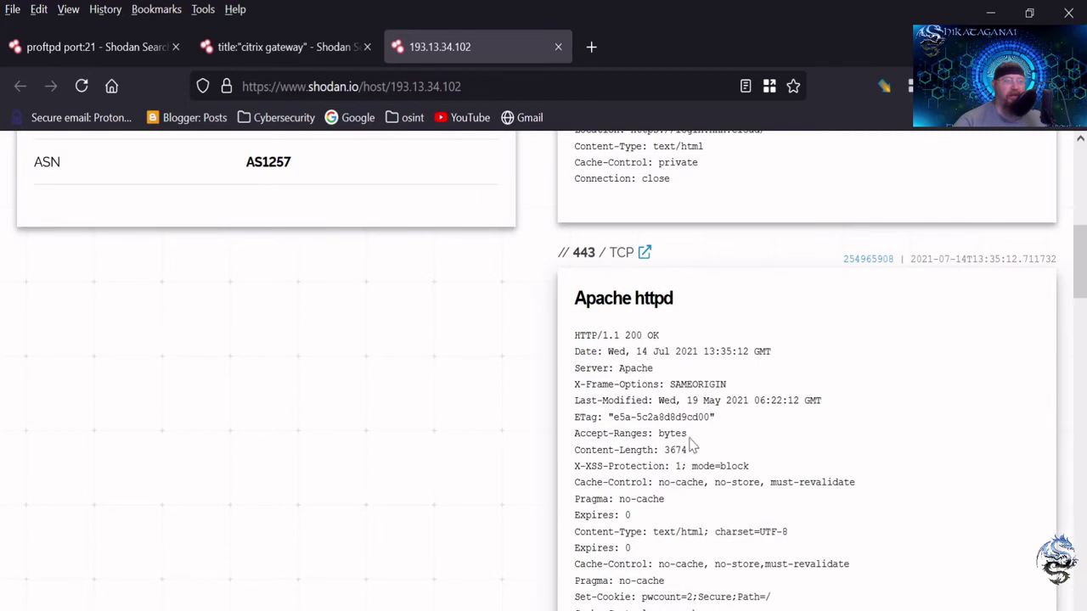
{"action": "scroll", "coordinate": [691, 424], "scroll_direction": "up", "scroll_amount": 2}
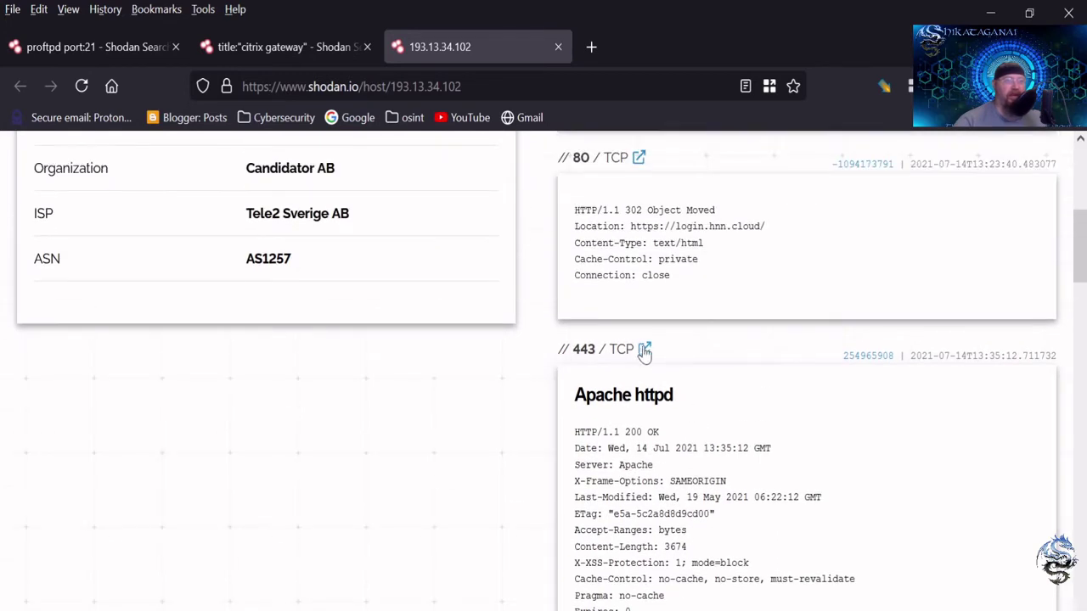
- Examine the SSL certificate details of host 193.13.34.102 on port 443, and close the host's tab
{"action": "scroll", "coordinate": [740, 388], "scroll_direction": "down", "scroll_amount": 10}
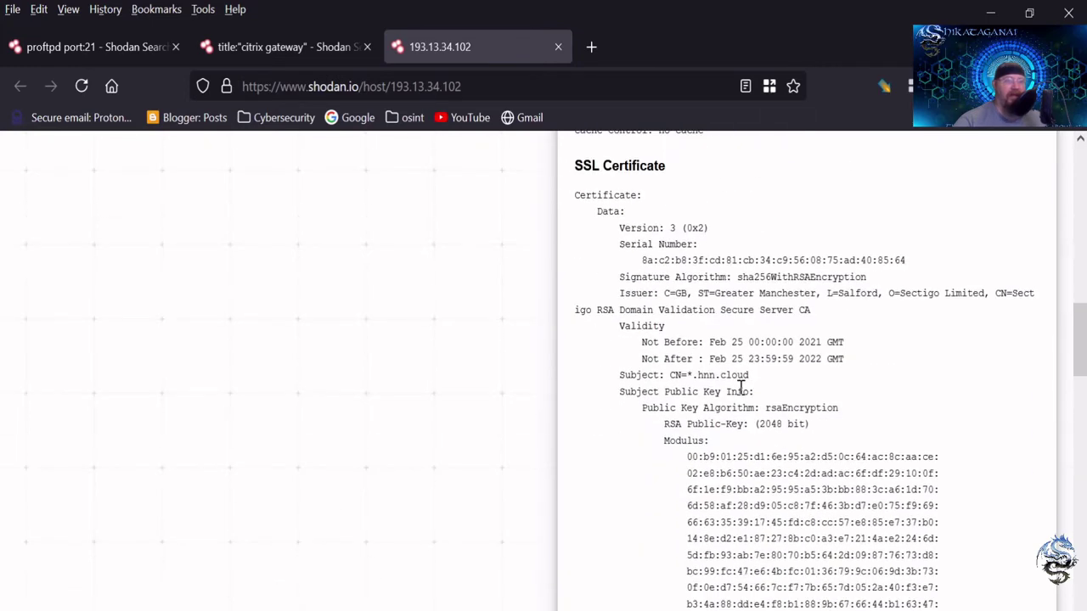
{"action": "scroll", "coordinate": [740, 388], "scroll_direction": "down", "scroll_amount": 8}
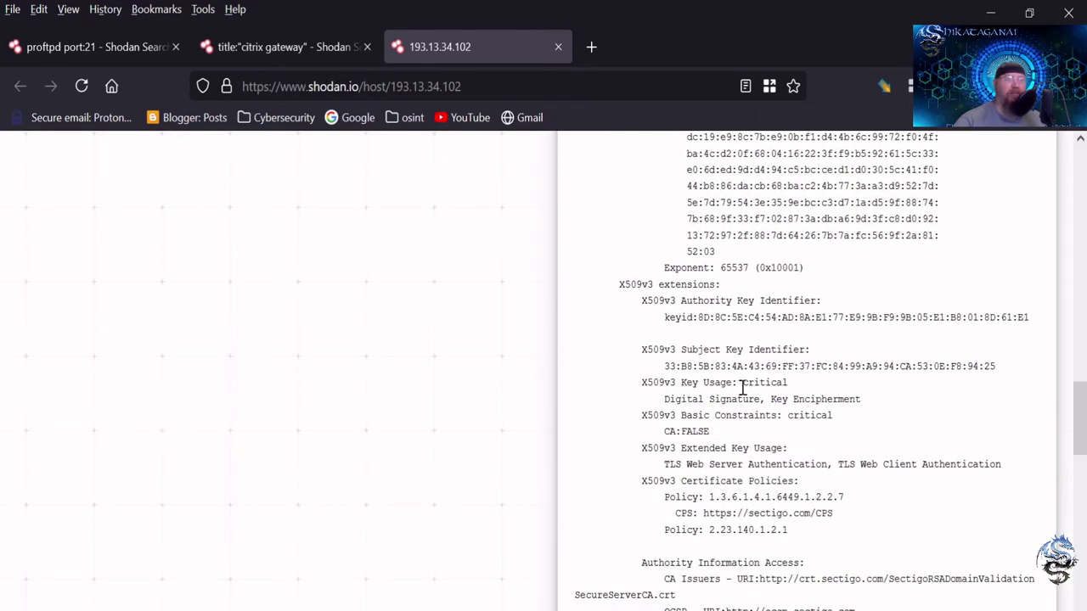
{"action": "scroll", "coordinate": [795, 354], "scroll_direction": "down", "scroll_amount": 2}
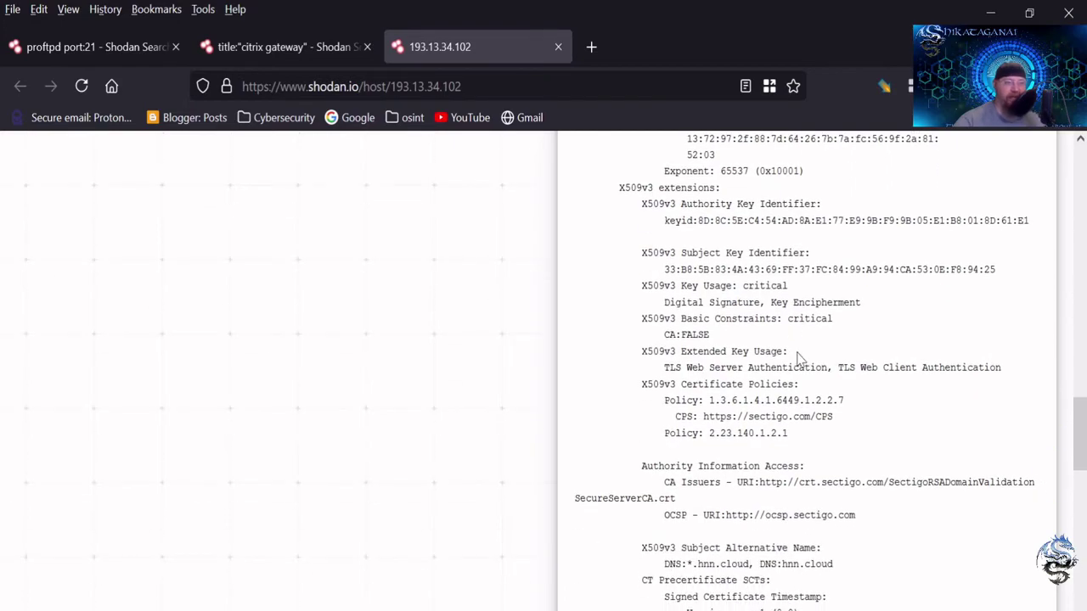
{"action": "scroll", "coordinate": [797, 357], "scroll_direction": "down", "scroll_amount": 10}
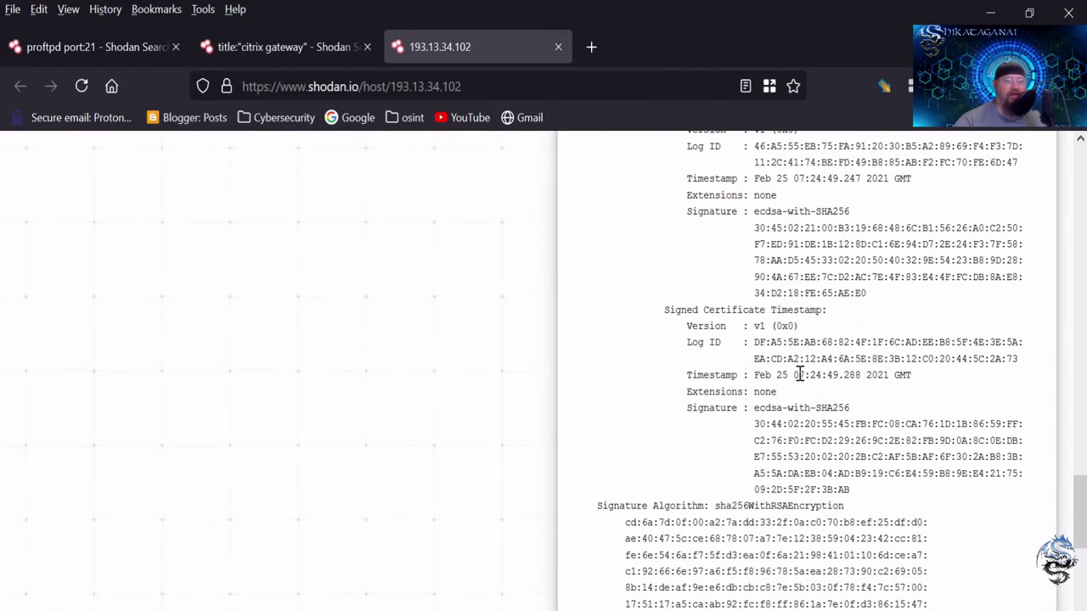
{"action": "scroll", "coordinate": [798, 375], "scroll_direction": "down", "scroll_amount": 10}
{"action": "scroll", "coordinate": [801, 376], "scroll_direction": "up", "scroll_amount": 20}
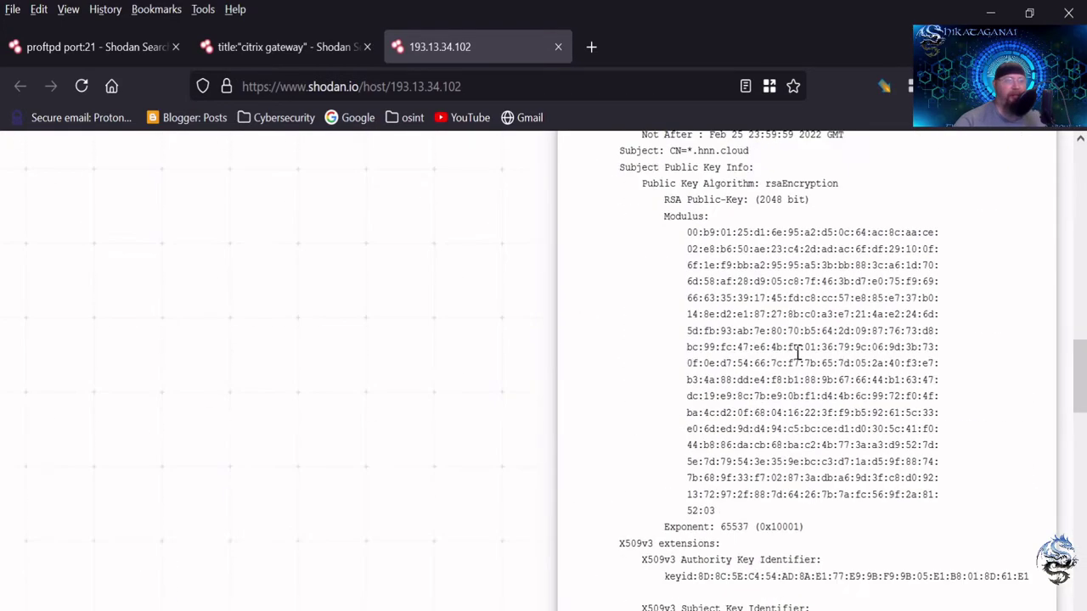
{"action": "scroll", "coordinate": [797, 357], "scroll_direction": "up", "scroll_amount": 15}
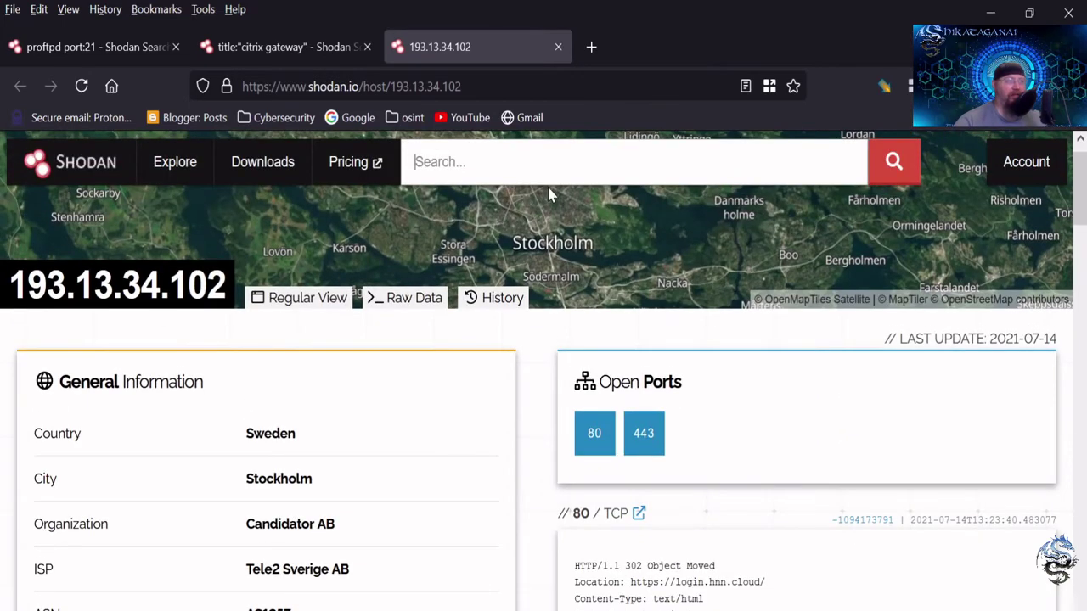
{"action": "left_click", "coordinate": [557, 47]}
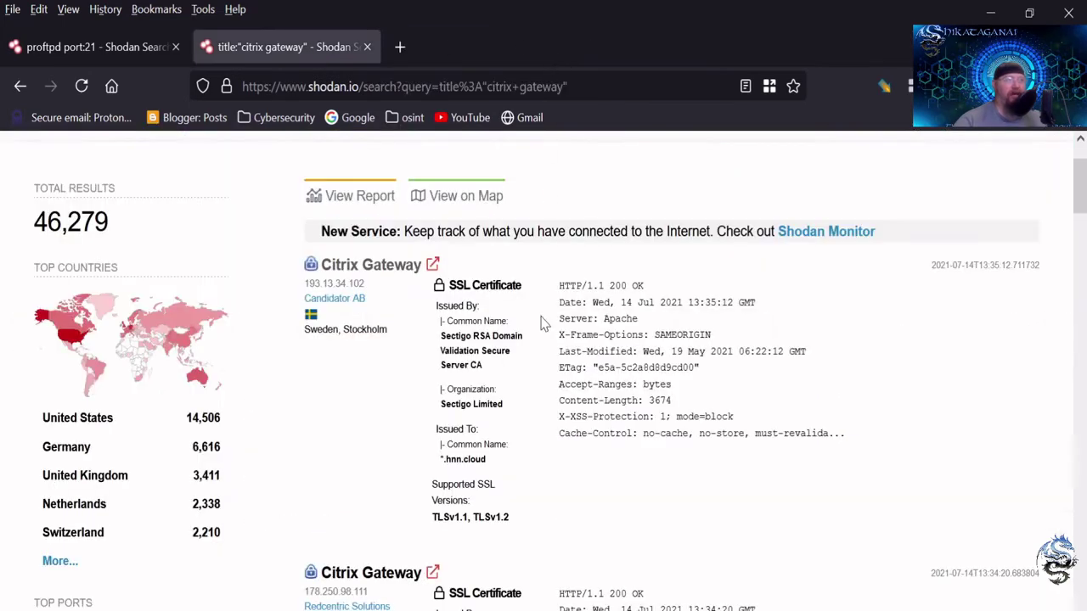
- Browse further Citrix Gateway results and the top ports, organizations and products, and return to the search query
{"action": "scroll", "coordinate": [595, 339], "scroll_direction": "down", "scroll_amount": 3}
{"action": "scroll", "coordinate": [620, 357], "scroll_direction": "down", "scroll_amount": 3}
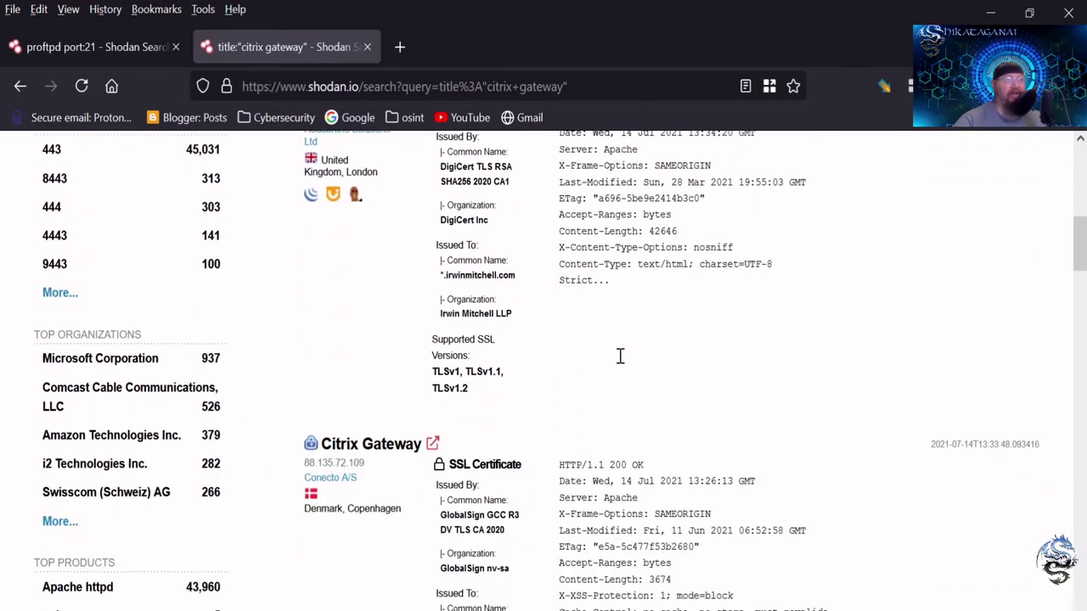
{"action": "scroll", "coordinate": [620, 356], "scroll_direction": "down", "scroll_amount": 2}
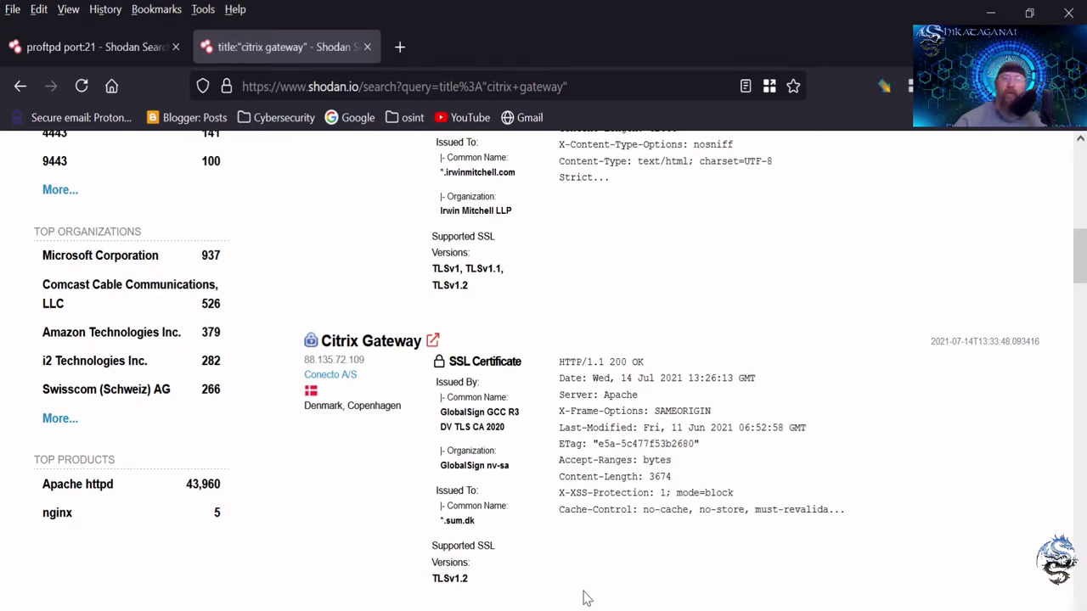
{"action": "scroll", "coordinate": [599, 353], "scroll_direction": "up", "scroll_amount": 15}
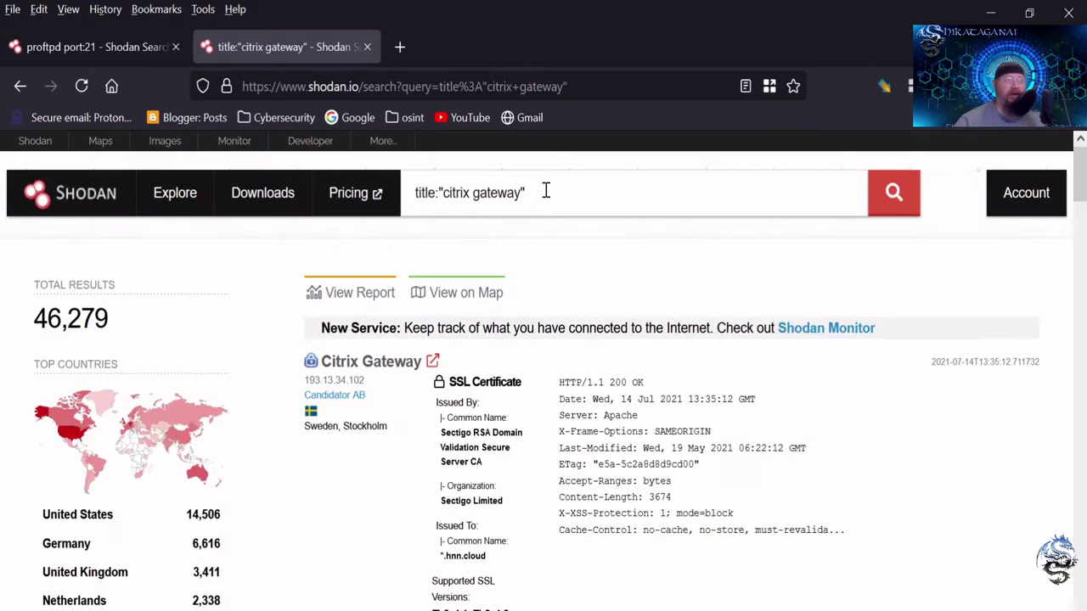
- Search for "220" "230 Login successful." port:21 and check the total results and the first host's login banner
{"action": "left_click_drag", "start_coordinate": [544, 193], "coordinate": [417, 188]}
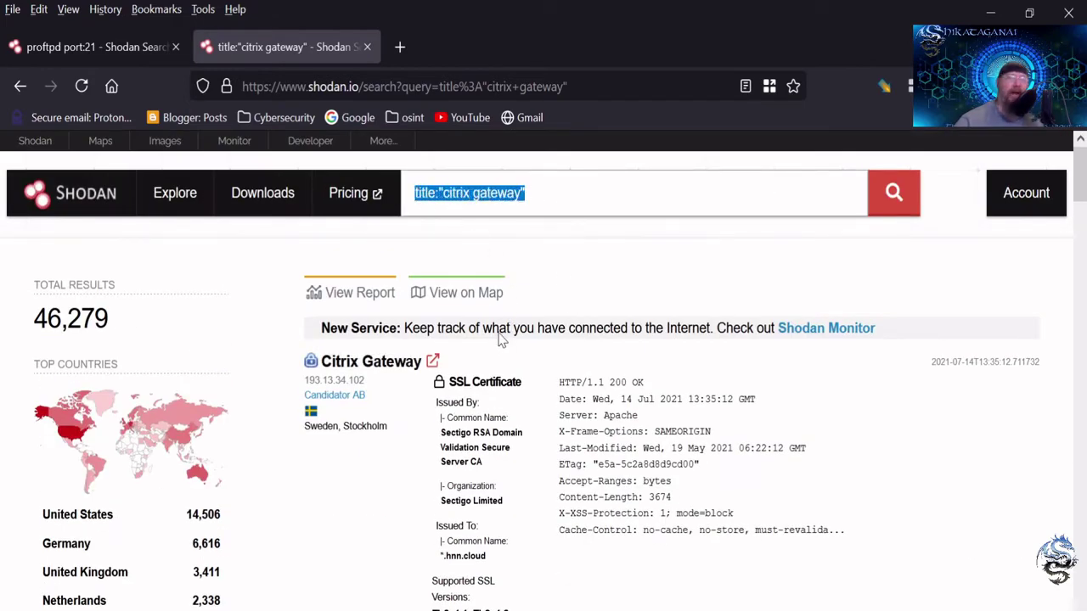
{"action": "type", "text": "\"220\" \"230 Login successful.\" port:21"}
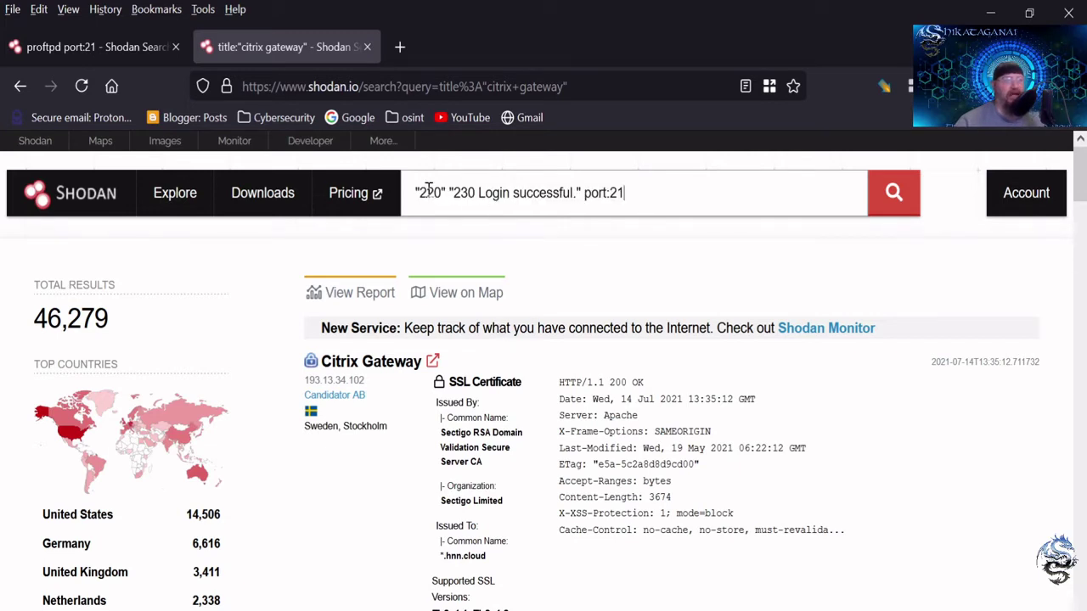
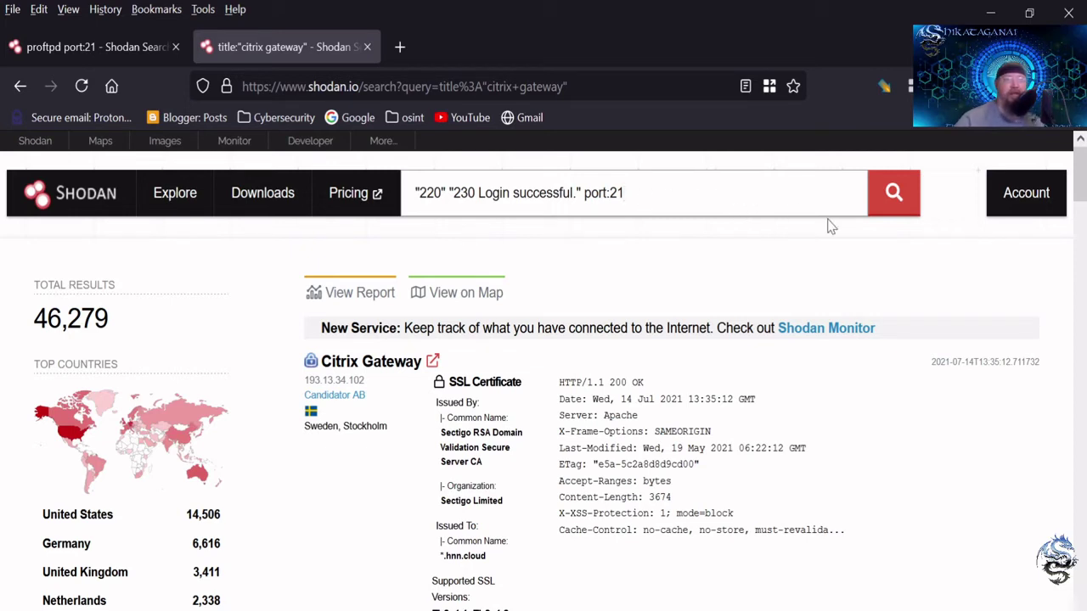
{"action": "left_click", "coordinate": [893, 197]}
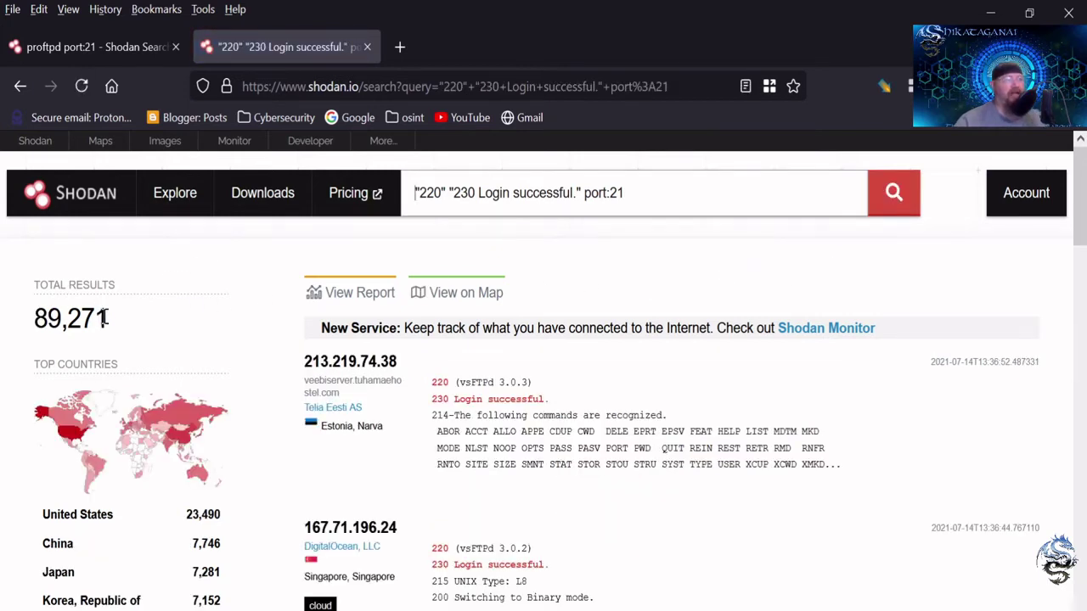
{"action": "left_click_drag", "start_coordinate": [112, 324], "coordinate": [36, 319]}
{"action": "left_click", "coordinate": [38, 320]}
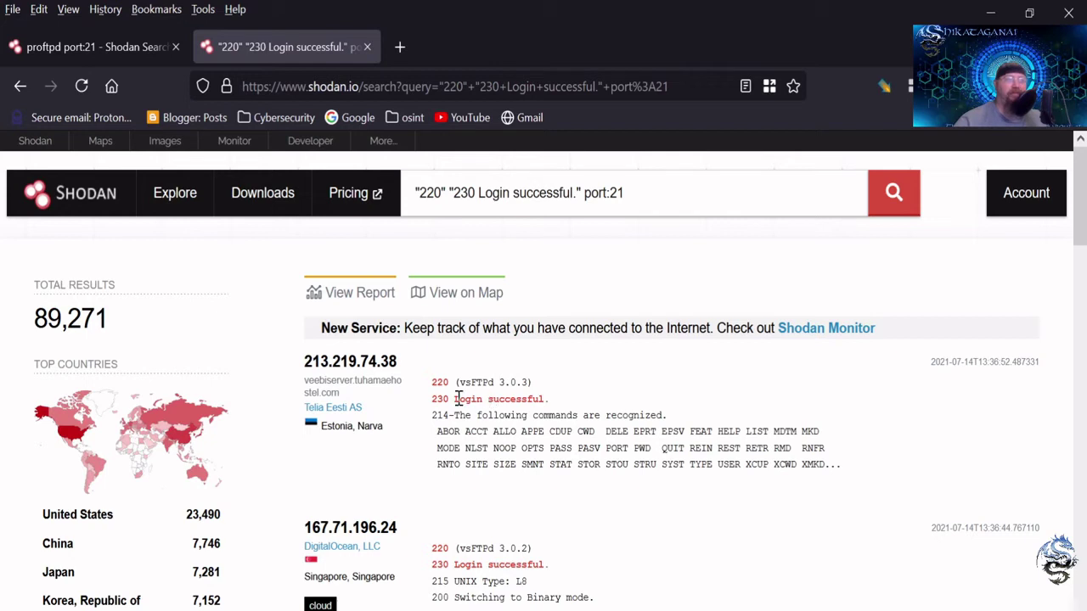
{"action": "left_click_drag", "start_coordinate": [453, 397], "coordinate": [554, 410]}
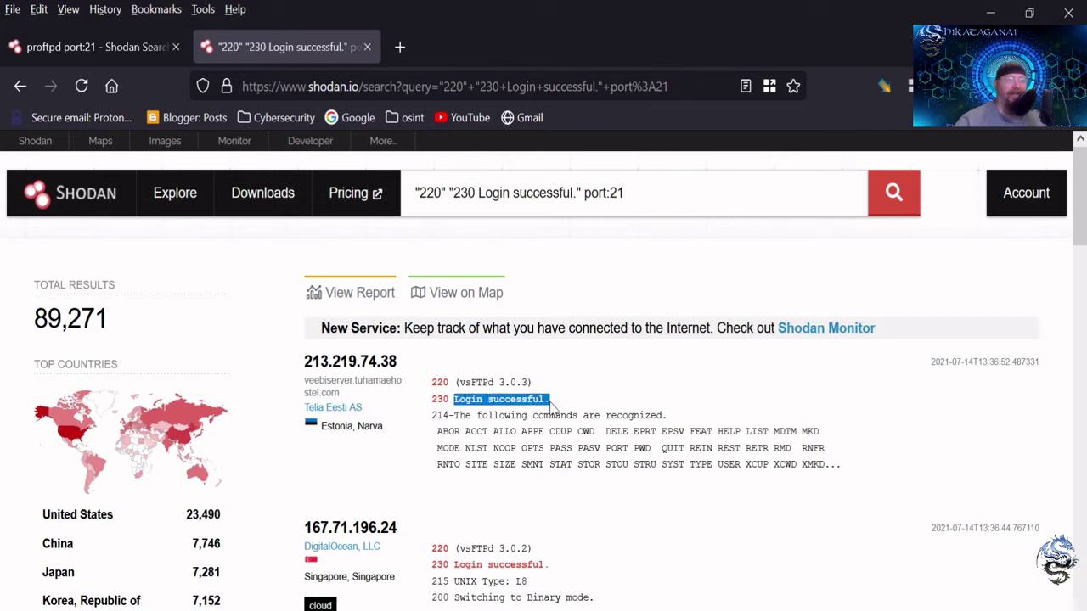
{"action": "left_click", "coordinate": [530, 401]}
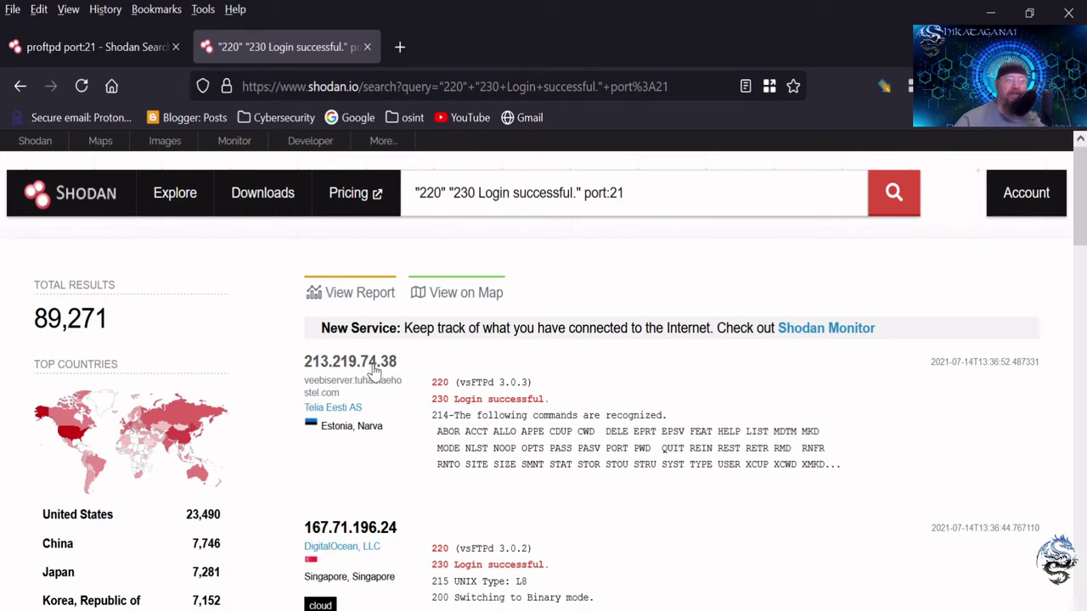
- Open host 213.219.74.38 in a new tab, examine its open ports and port 21 FTP banner, and close the host's tab
{"action": "left_click_drag", "start_coordinate": [374, 370], "coordinate": [448, 34]}
{"action": "scroll", "coordinate": [730, 453], "scroll_direction": "down", "scroll_amount": 3}
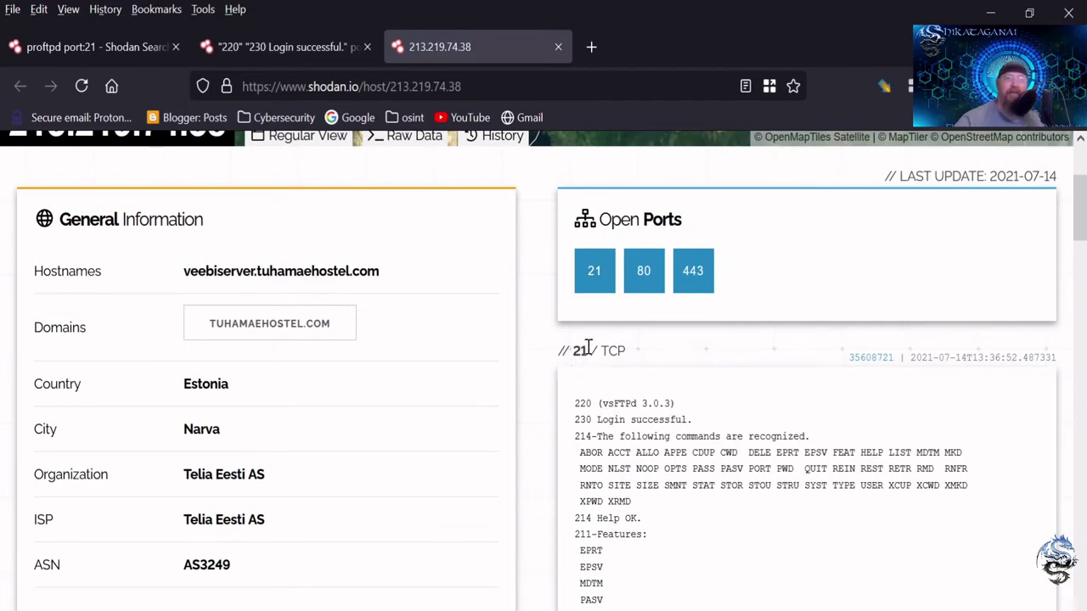
{"action": "scroll", "coordinate": [594, 323], "scroll_direction": "down", "scroll_amount": 5}
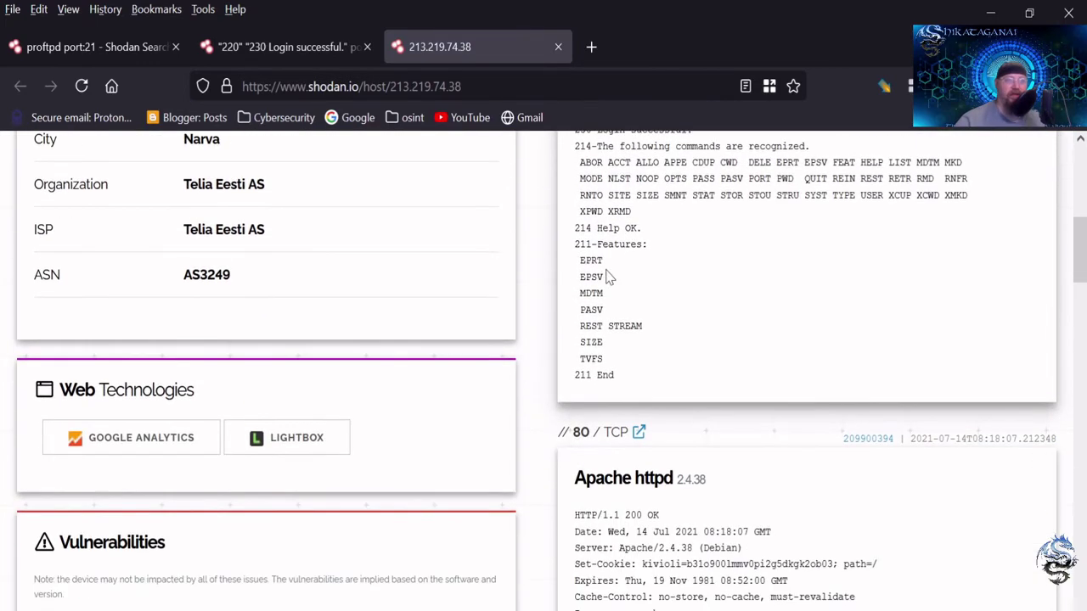
{"action": "scroll", "coordinate": [608, 277], "scroll_direction": "up", "scroll_amount": 2}
{"action": "scroll", "coordinate": [608, 277], "scroll_direction": "up", "scroll_amount": 2}
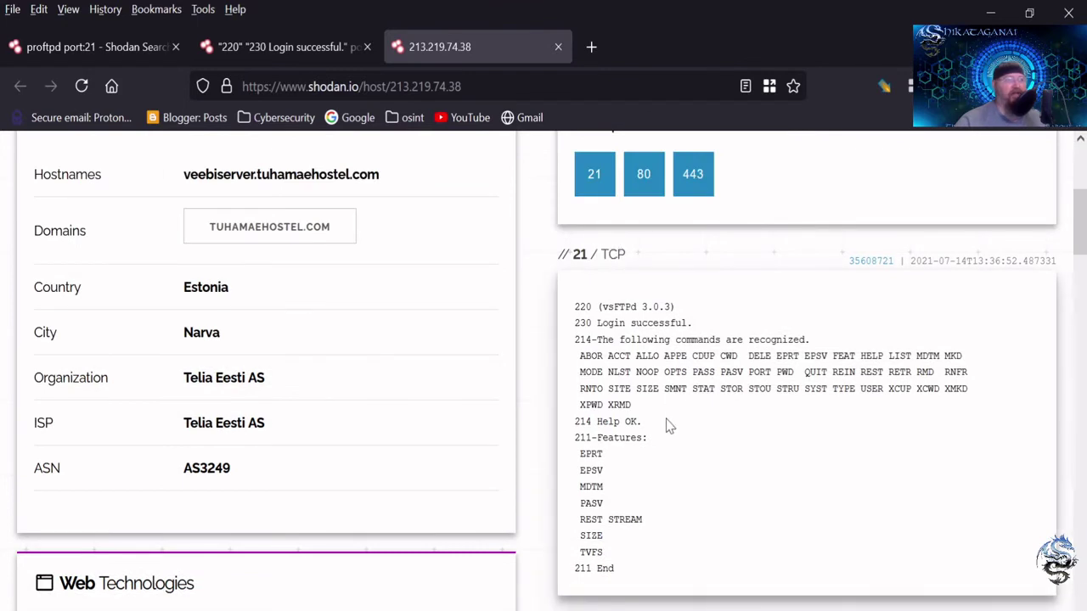
{"action": "scroll", "coordinate": [668, 425], "scroll_direction": "down", "scroll_amount": 2}
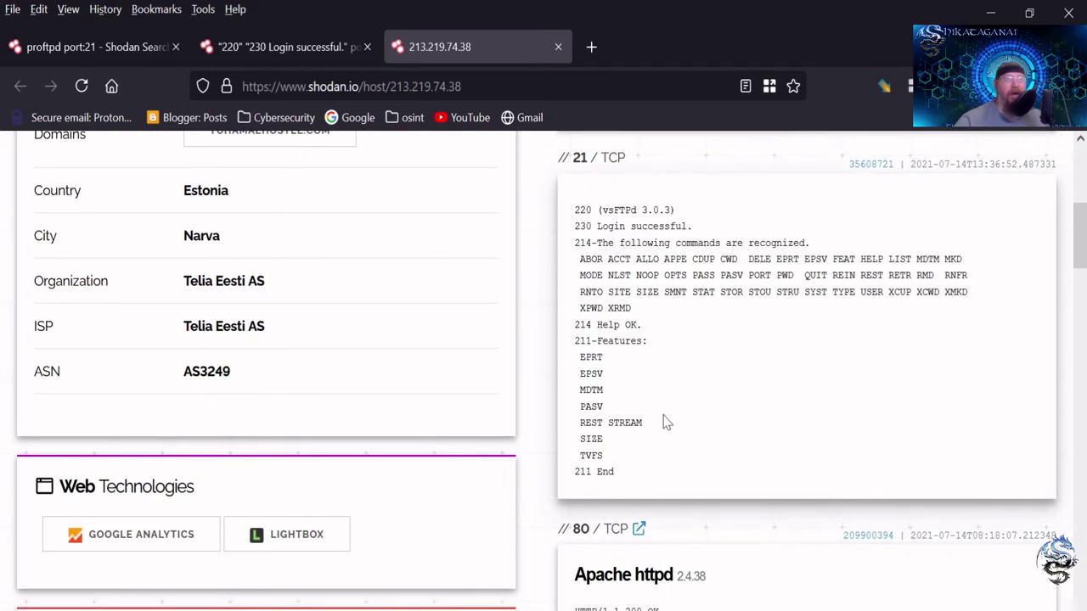
{"action": "left_click_drag", "start_coordinate": [602, 209], "coordinate": [690, 227]}
{"action": "left_click", "coordinate": [689, 228]}
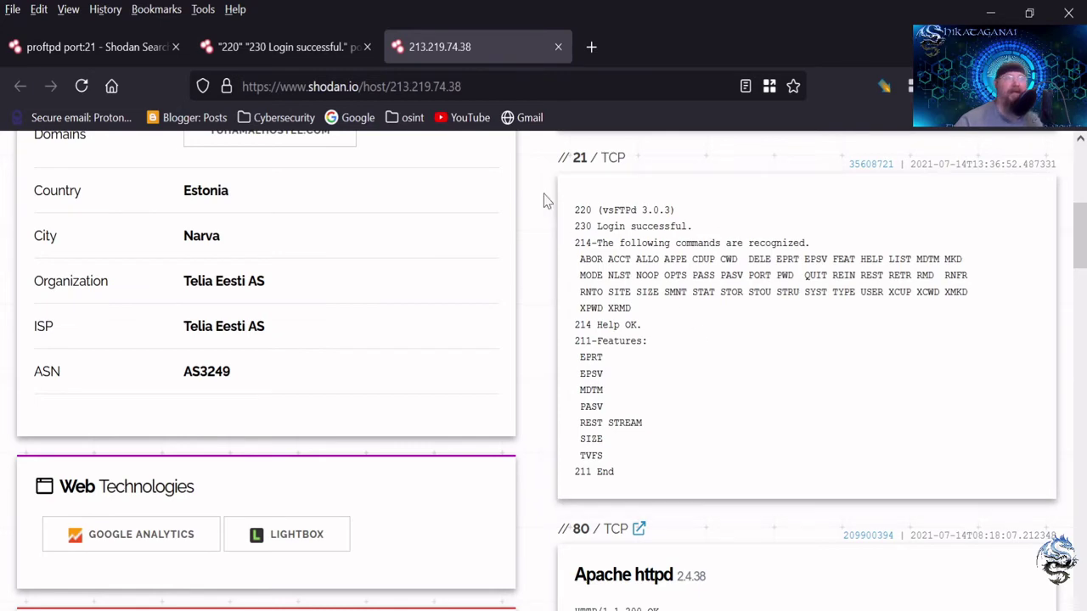
{"action": "left_click", "coordinate": [559, 47]}
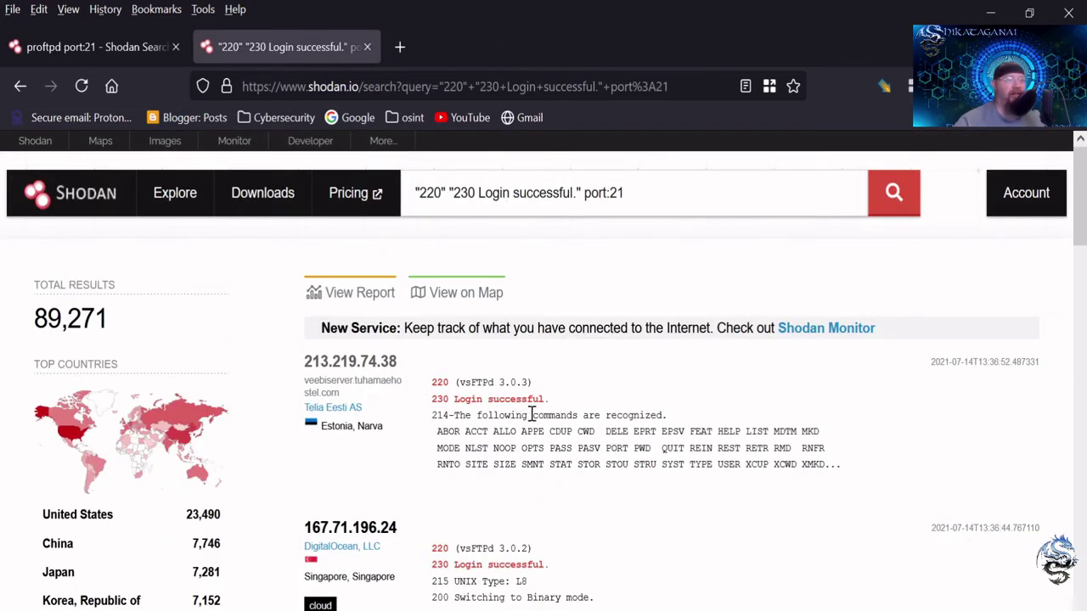
- Browse the FTP login results, narrow the search by adding city:Portland, and look over the matching hosts
{"action": "scroll", "coordinate": [531, 414], "scroll_direction": "down", "scroll_amount": 3}
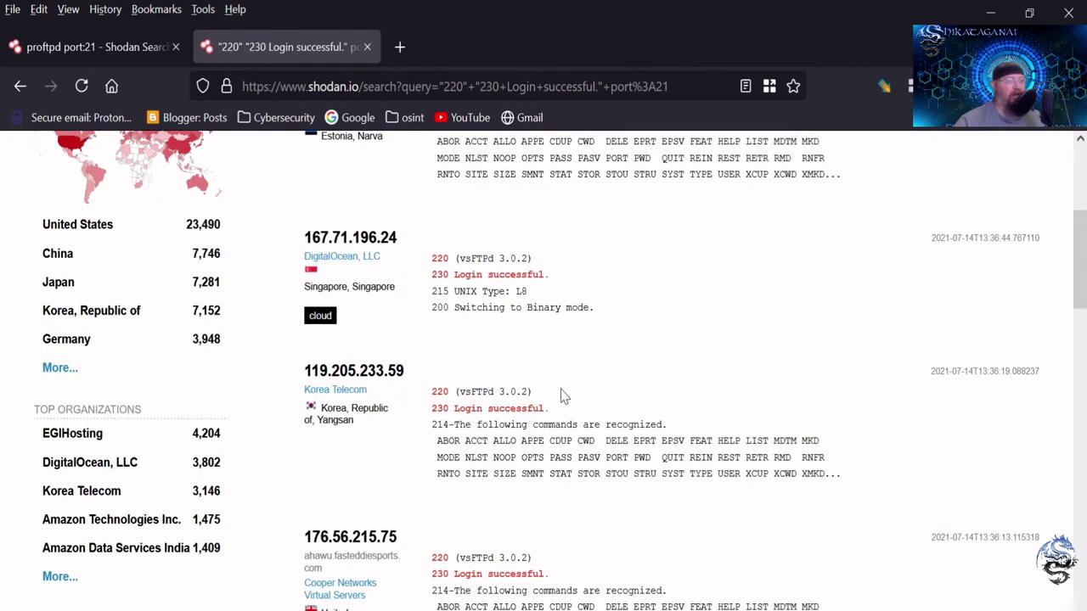
{"action": "scroll", "coordinate": [561, 395], "scroll_direction": "down", "scroll_amount": 2}
{"action": "scroll", "coordinate": [560, 397], "scroll_direction": "down", "scroll_amount": 1}
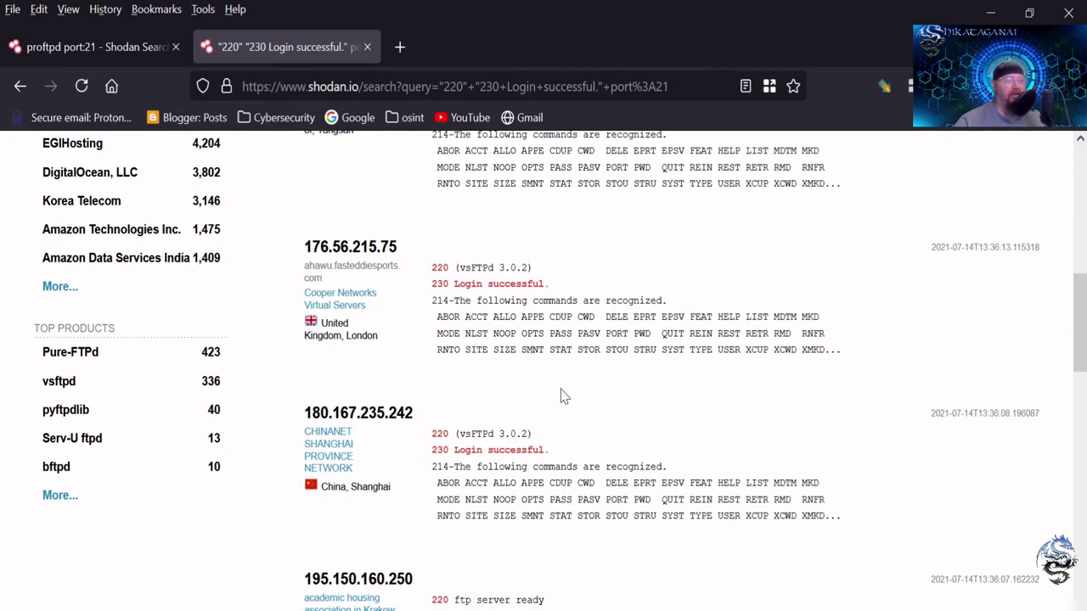
{"action": "scroll", "coordinate": [560, 395], "scroll_direction": "down", "scroll_amount": 2}
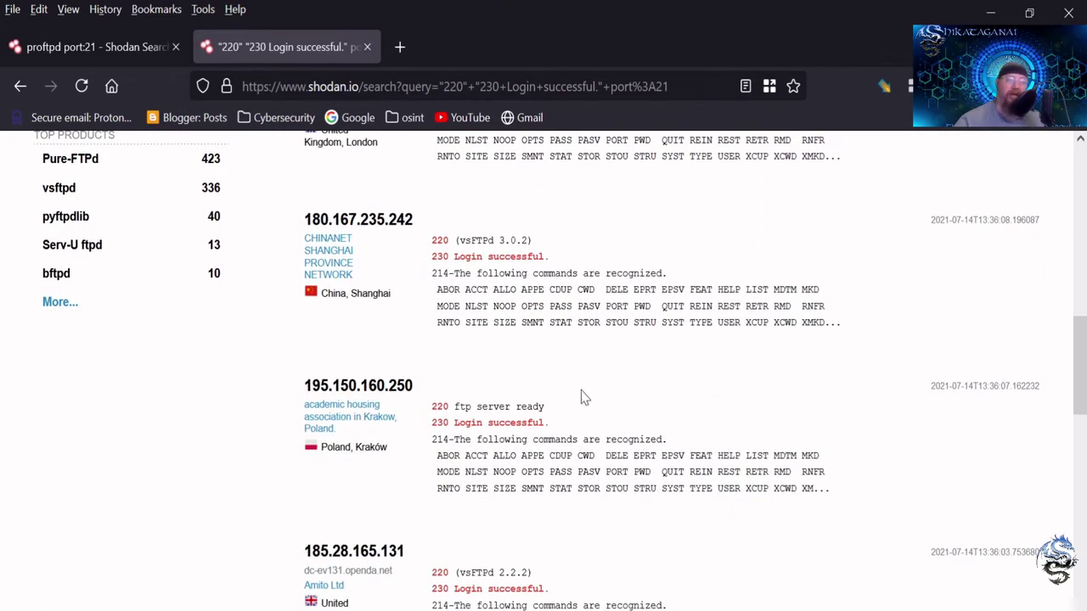
{"action": "scroll", "coordinate": [588, 386], "scroll_direction": "up", "scroll_amount": 10}
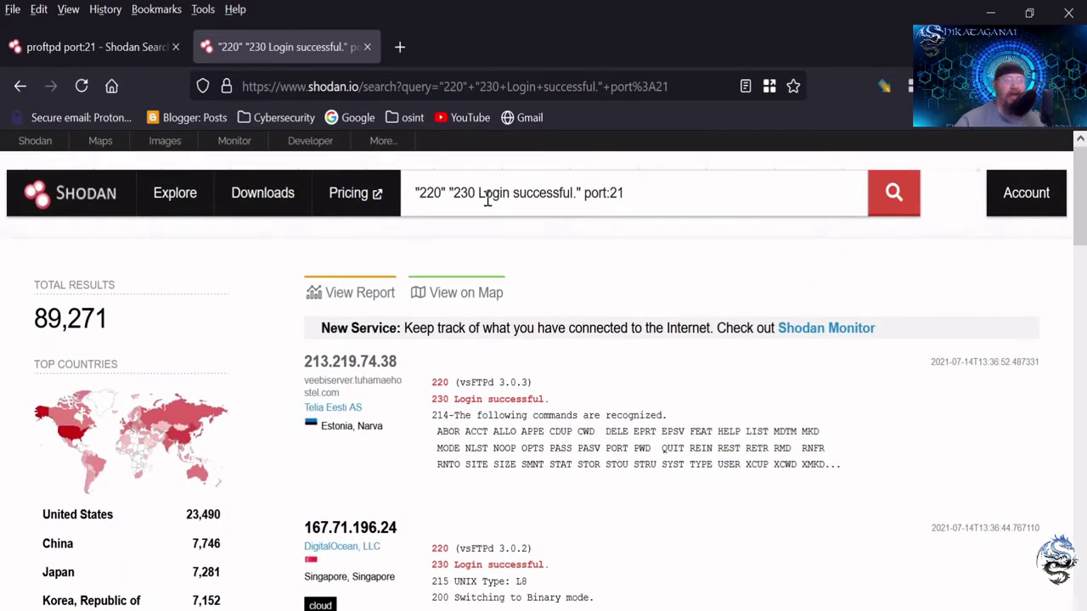
{"action": "left_click", "coordinate": [636, 195]}
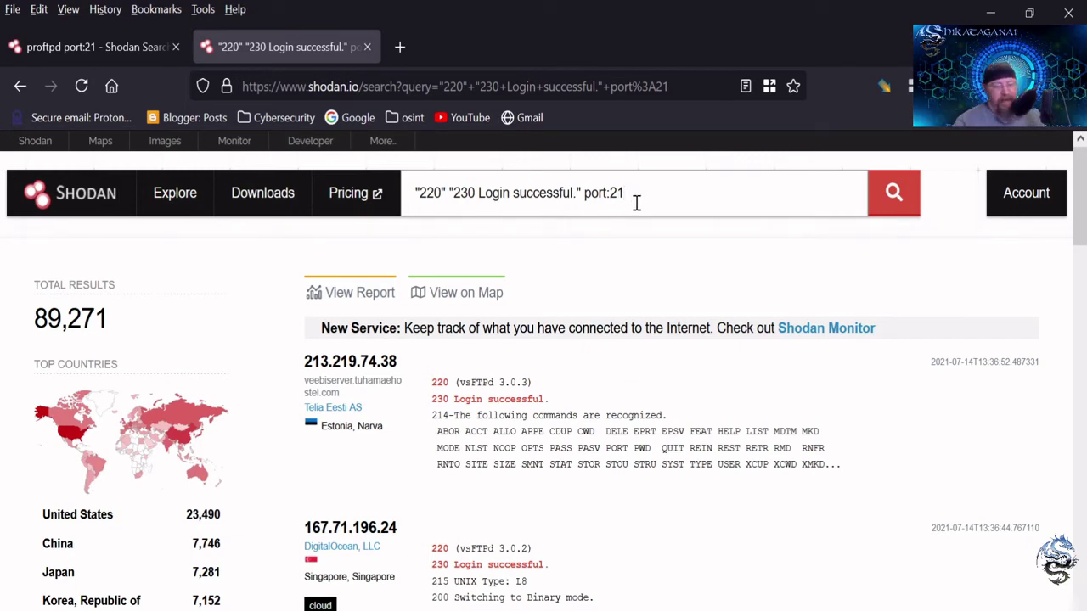
{"action": "type", "text": "ity:P"}
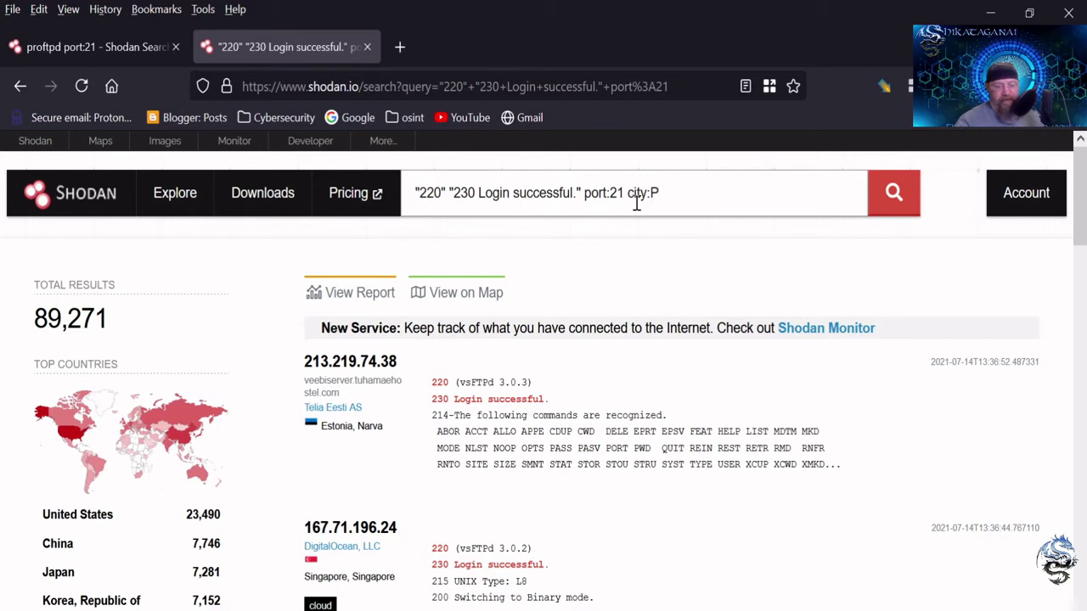
{"action": "type", "text": "ortland"}
{"action": "key", "text": "Return"}
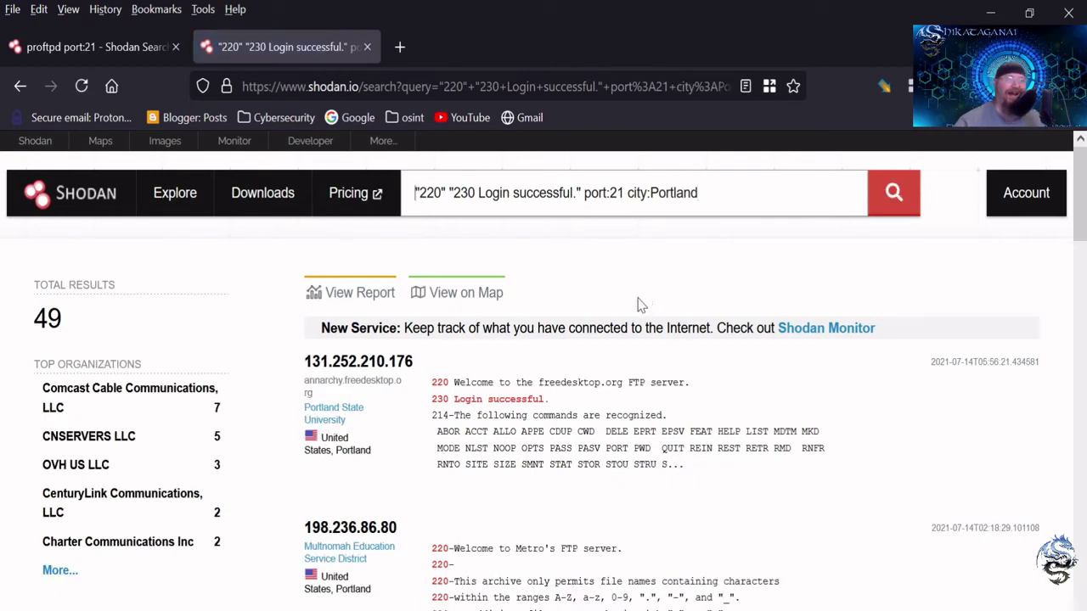
{"action": "scroll", "coordinate": [569, 323], "scroll_direction": "down", "scroll_amount": 2}
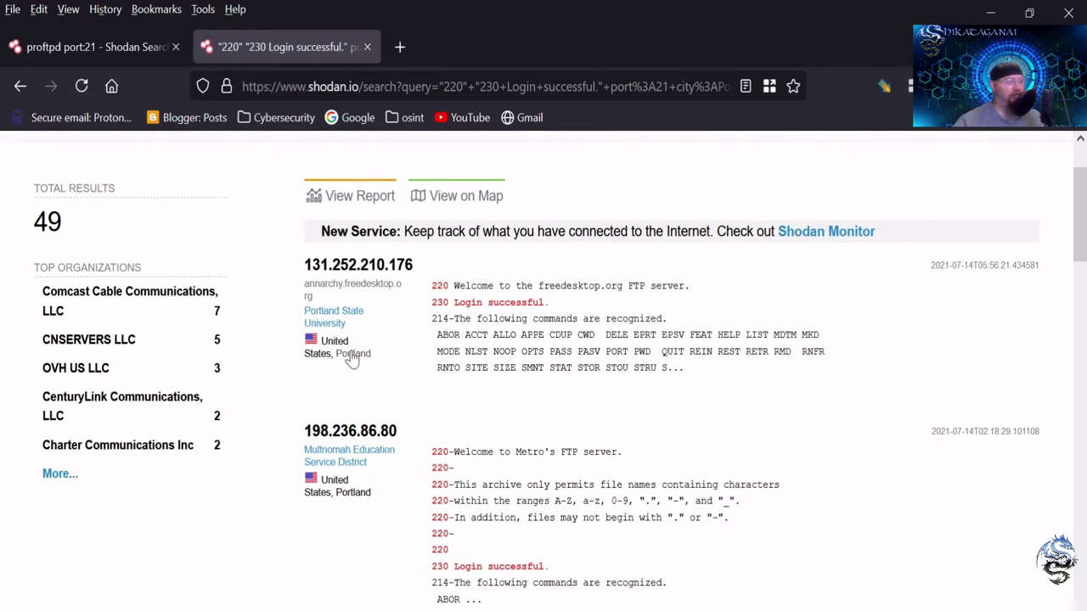
{"action": "scroll", "coordinate": [648, 388], "scroll_direction": "down", "scroll_amount": 2}
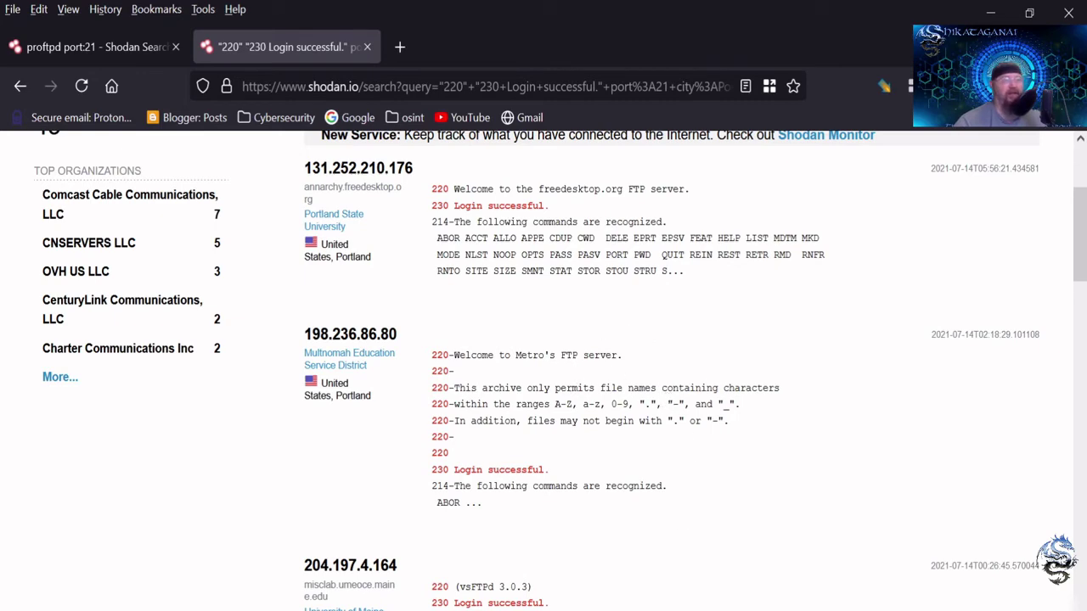
{"action": "scroll", "coordinate": [739, 327], "scroll_direction": "up", "scroll_amount": 3}
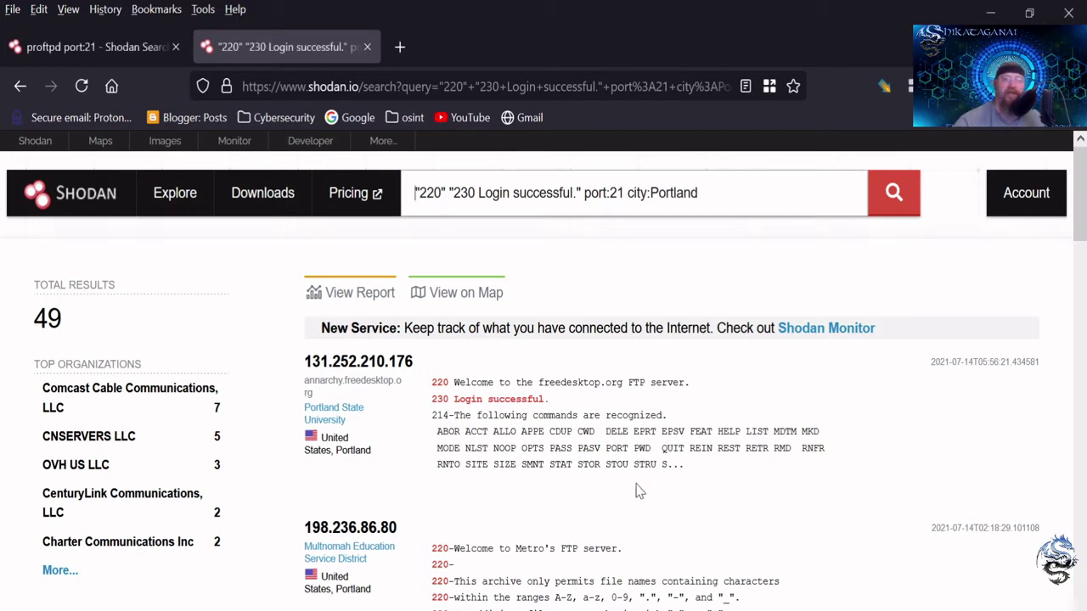
- Replace the query with x-jenkins 200 and run the search
{"action": "left_click_drag", "start_coordinate": [721, 192], "coordinate": [413, 178]}
{"action": "type", "text": "x-jenkins 200"}
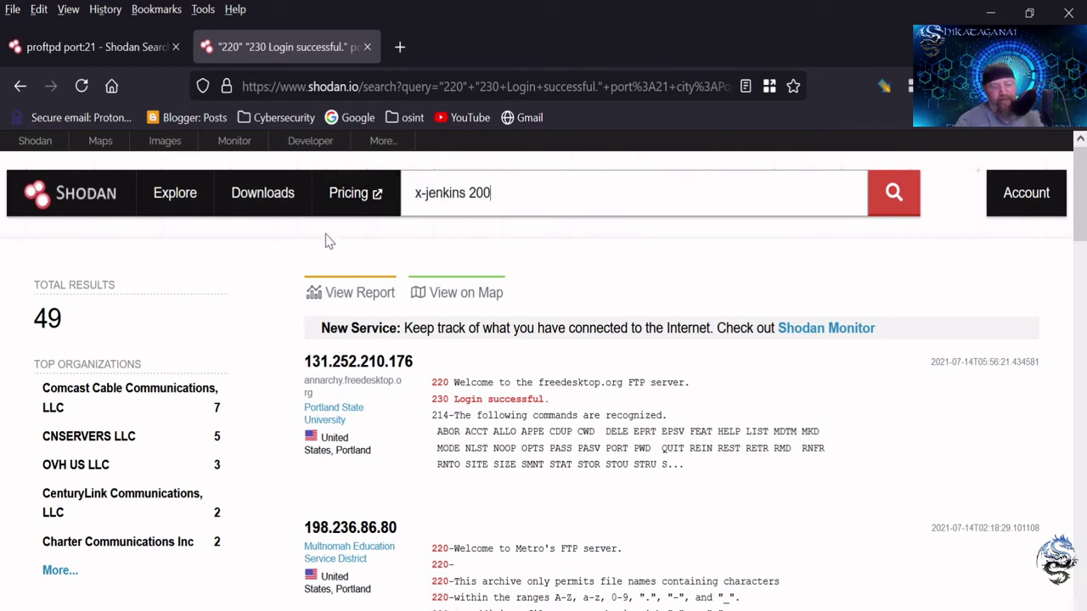
{"action": "key", "text": "Return"}
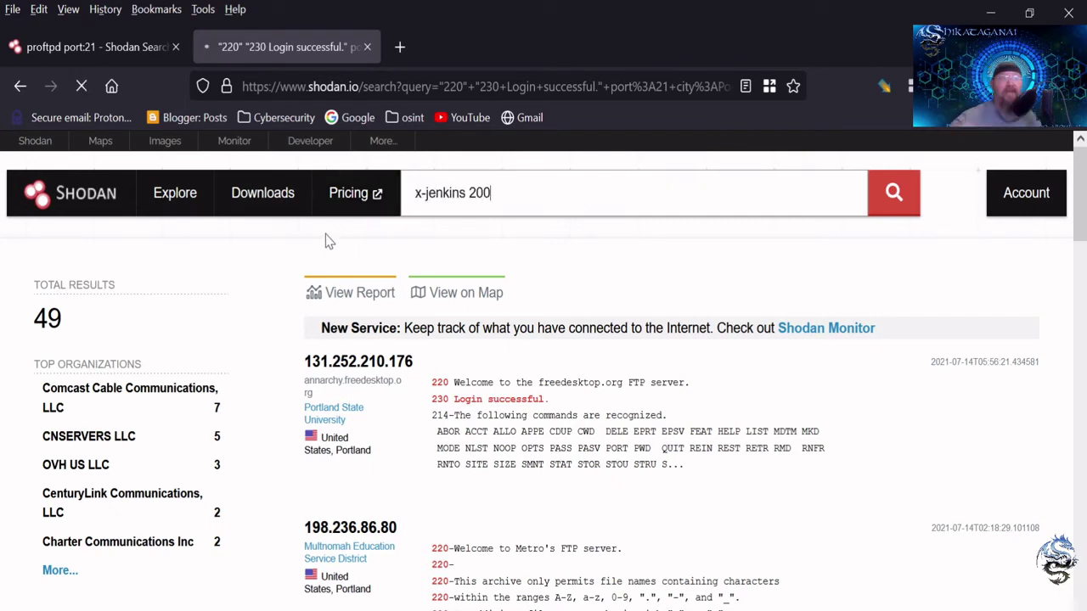
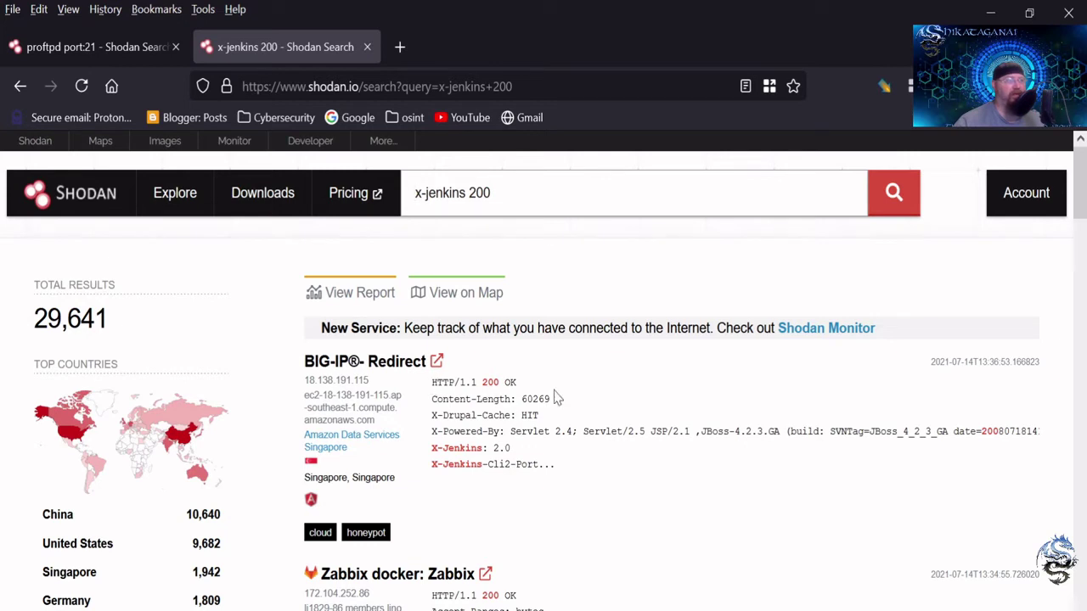
- Examine the Jenkins results' banners and the top ports, organizations, products and operating systems, down to the Dashboard [Jenkins] host
{"action": "scroll", "coordinate": [556, 397], "scroll_direction": "down", "scroll_amount": 2}
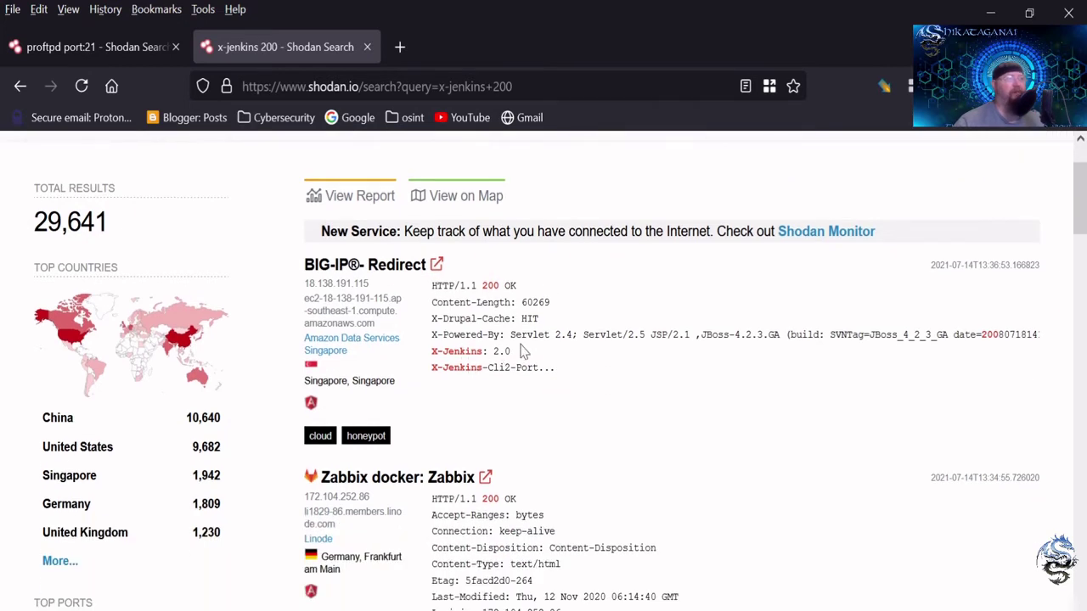
{"action": "scroll", "coordinate": [524, 352], "scroll_direction": "down", "scroll_amount": 2}
{"action": "scroll", "coordinate": [524, 350], "scroll_direction": "up", "scroll_amount": 2}
{"action": "scroll", "coordinate": [548, 340], "scroll_direction": "down", "scroll_amount": 10}
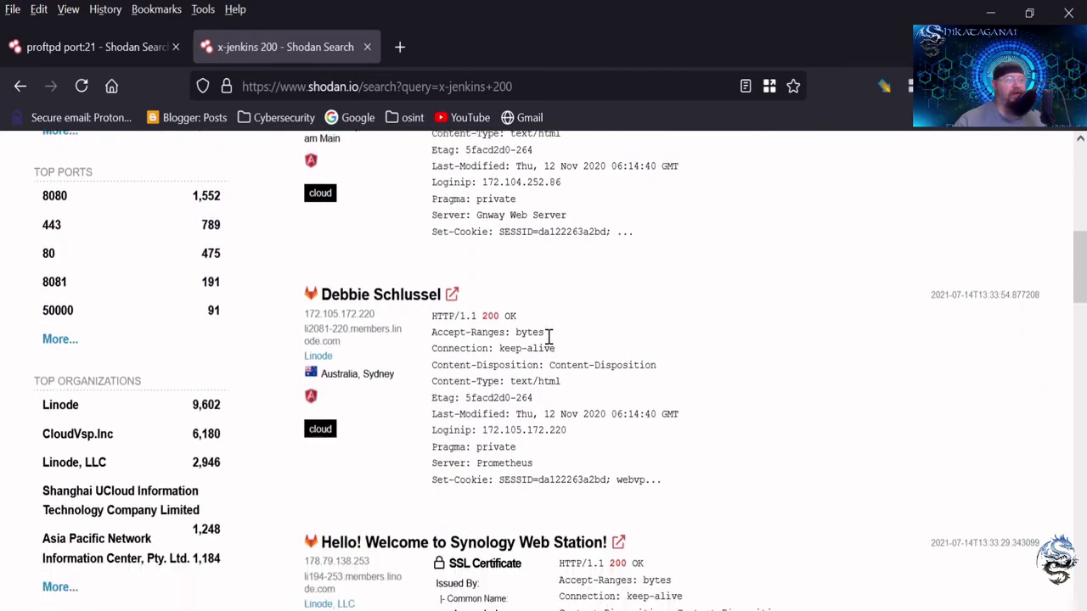
{"action": "scroll", "coordinate": [548, 340], "scroll_direction": "down", "scroll_amount": 2}
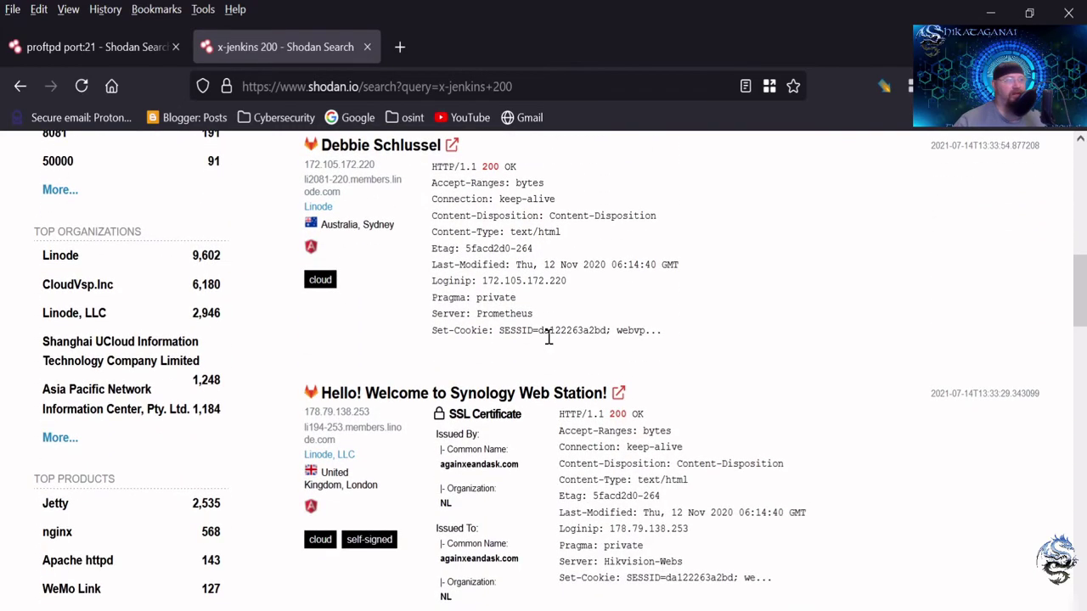
{"action": "scroll", "coordinate": [548, 338], "scroll_direction": "down", "scroll_amount": 4}
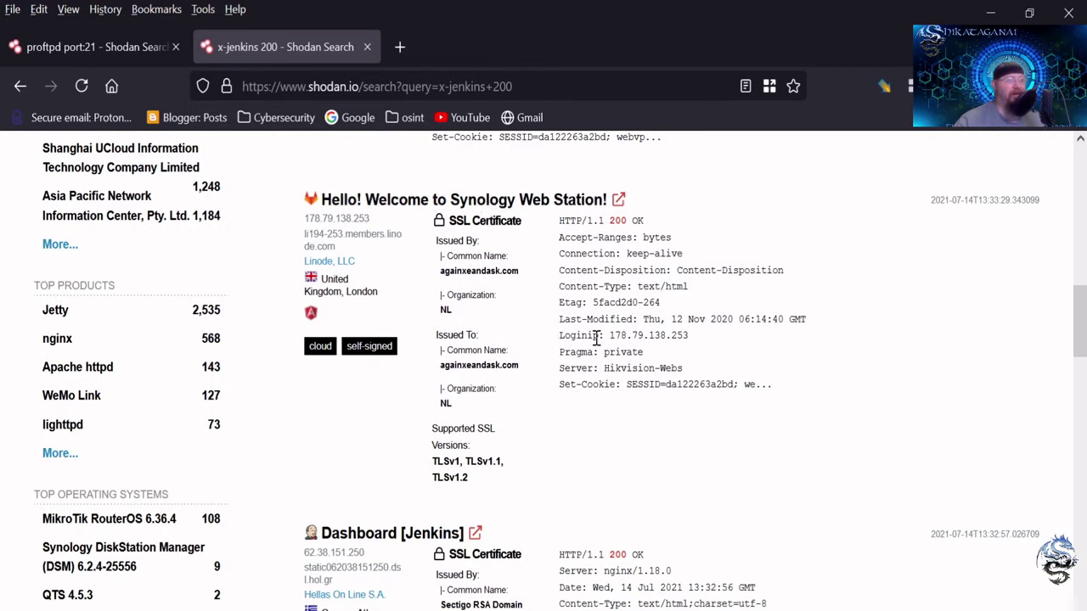
{"action": "scroll", "coordinate": [597, 337], "scroll_direction": "down", "scroll_amount": 2}
{"action": "scroll", "coordinate": [597, 337], "scroll_direction": "up", "scroll_amount": 2}
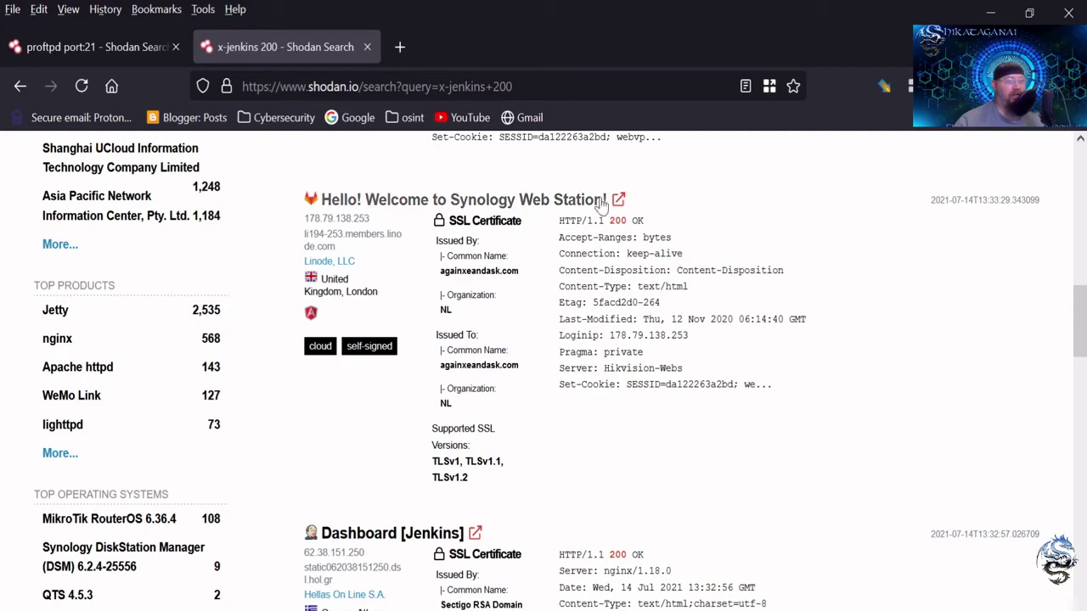
{"action": "scroll", "coordinate": [729, 307], "scroll_direction": "up", "scroll_amount": 10}
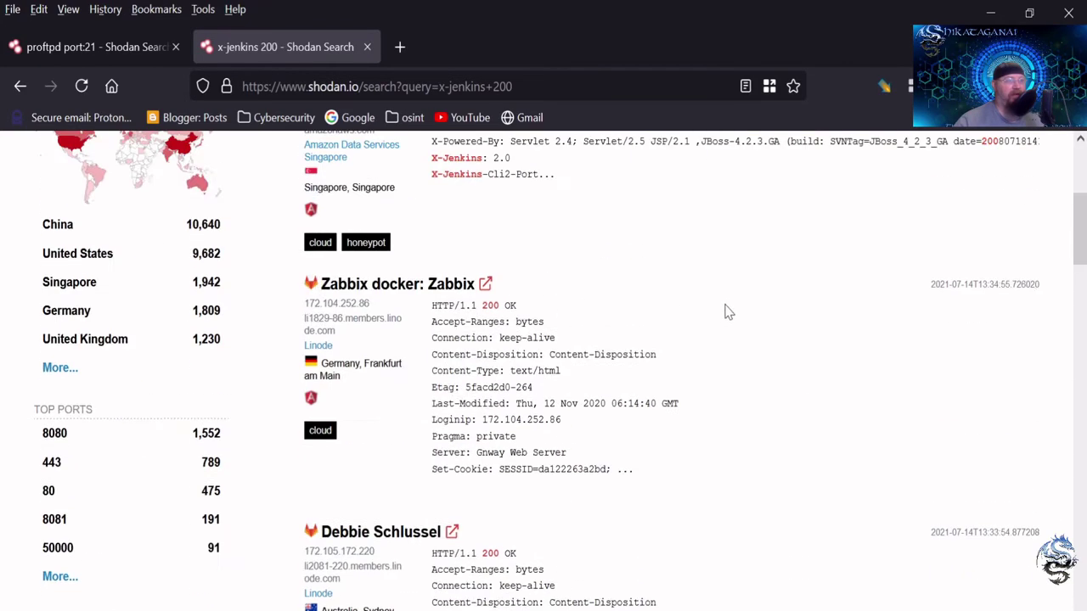
{"action": "scroll", "coordinate": [731, 307], "scroll_direction": "down", "scroll_amount": 8}
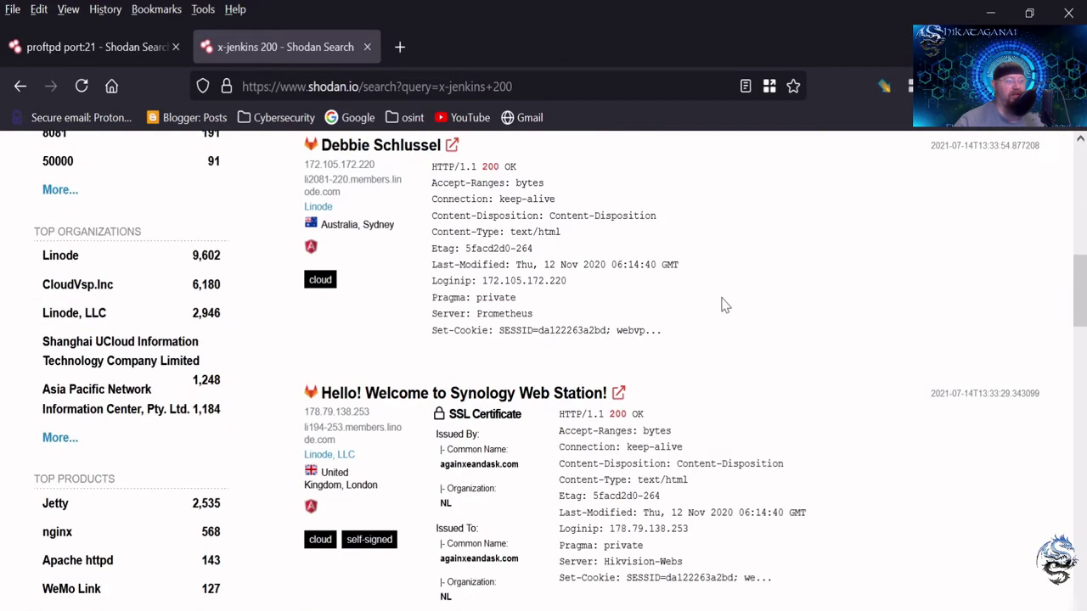
{"action": "scroll", "coordinate": [724, 306], "scroll_direction": "down", "scroll_amount": 2}
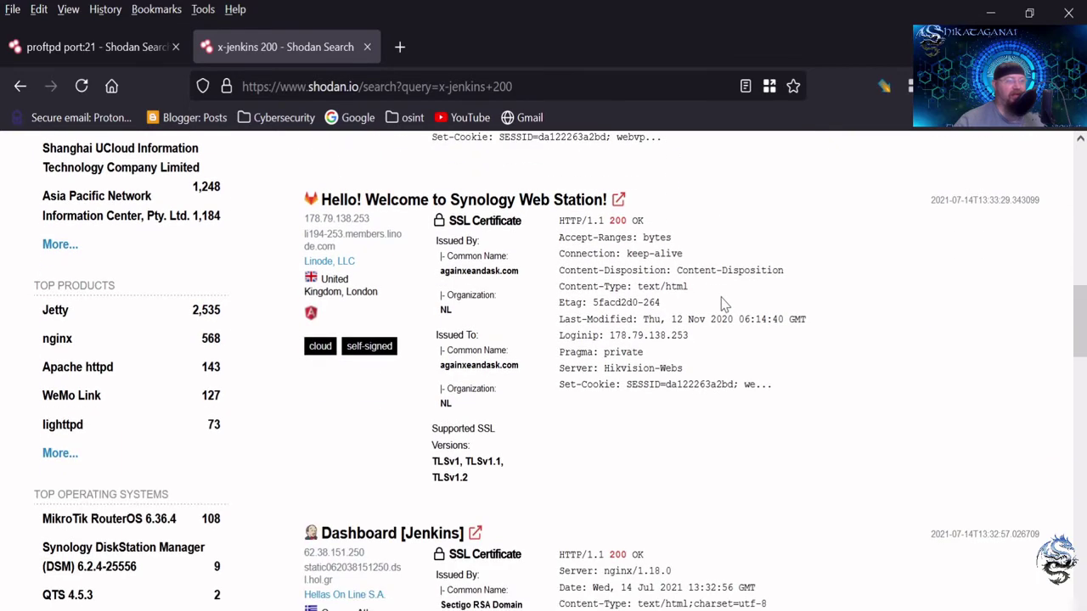
{"action": "scroll", "coordinate": [725, 304], "scroll_direction": "down", "scroll_amount": 3}
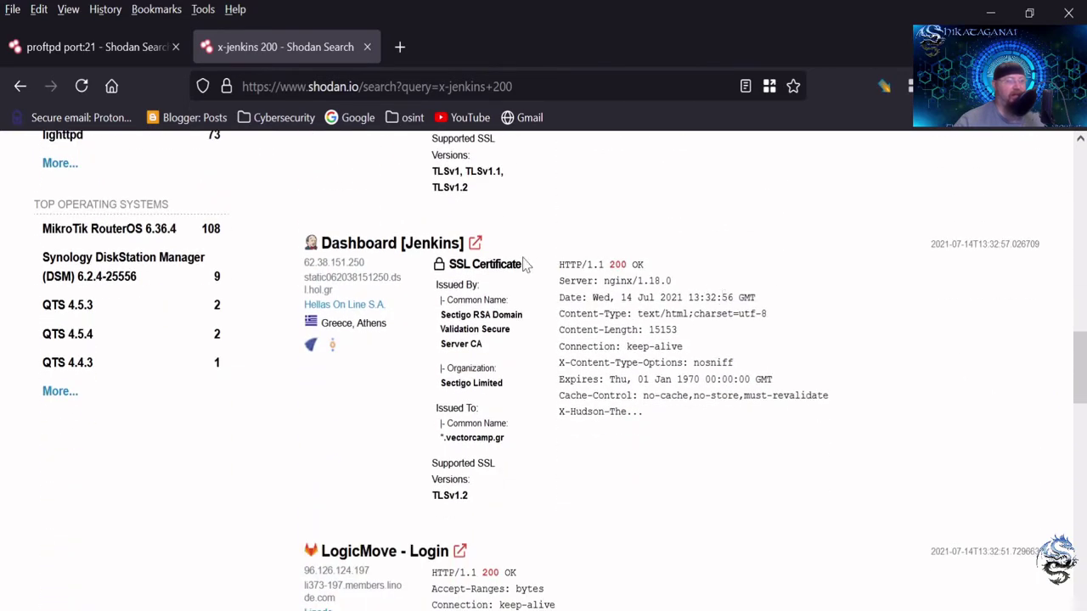
- Open the Synology Web Station host 178.79.138.253, examine its open ports, port 88 banner and vulnerabilities, and return to the Jenkins results
{"action": "scroll", "coordinate": [704, 341], "scroll_direction": "down", "scroll_amount": 2}
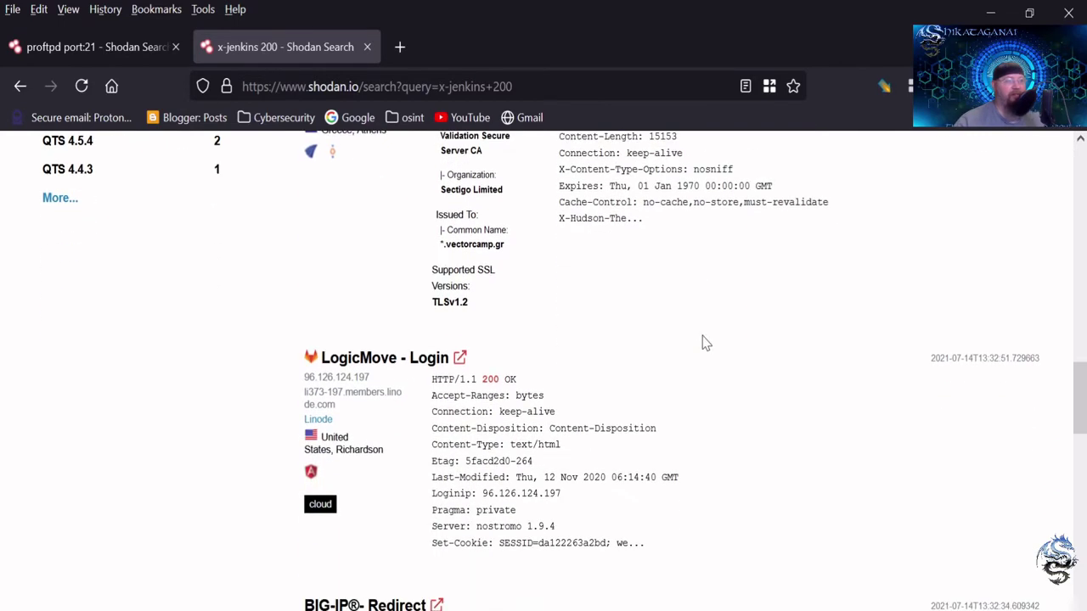
{"action": "scroll", "coordinate": [703, 342], "scroll_direction": "up", "scroll_amount": 5}
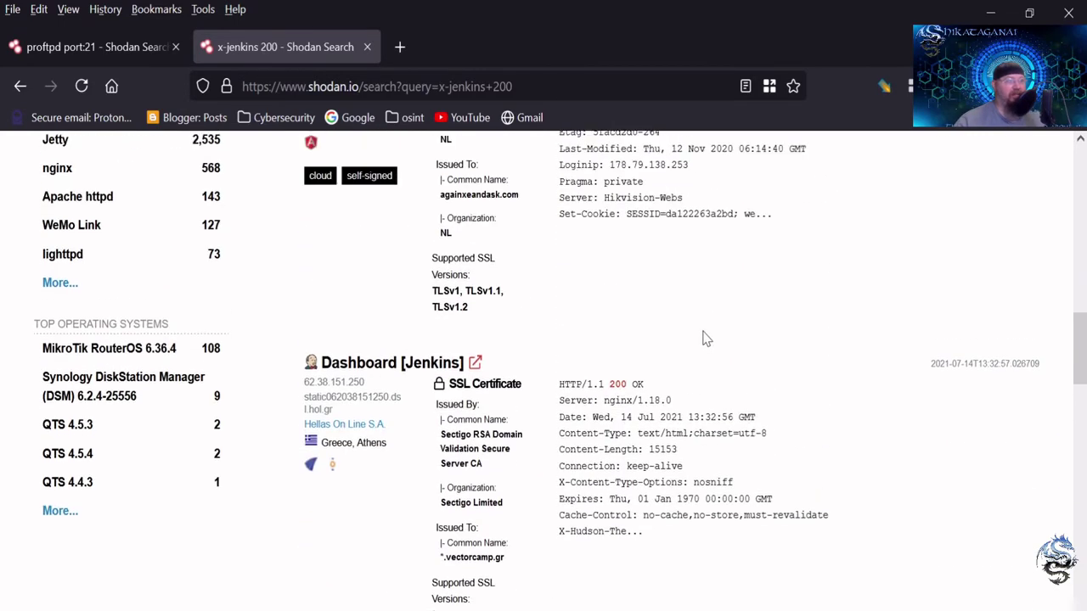
{"action": "left_click", "coordinate": [490, 297]}
{"action": "scroll", "coordinate": [691, 379], "scroll_direction": "down", "scroll_amount": 6}
{"action": "scroll", "coordinate": [690, 376], "scroll_direction": "down", "scroll_amount": 1}
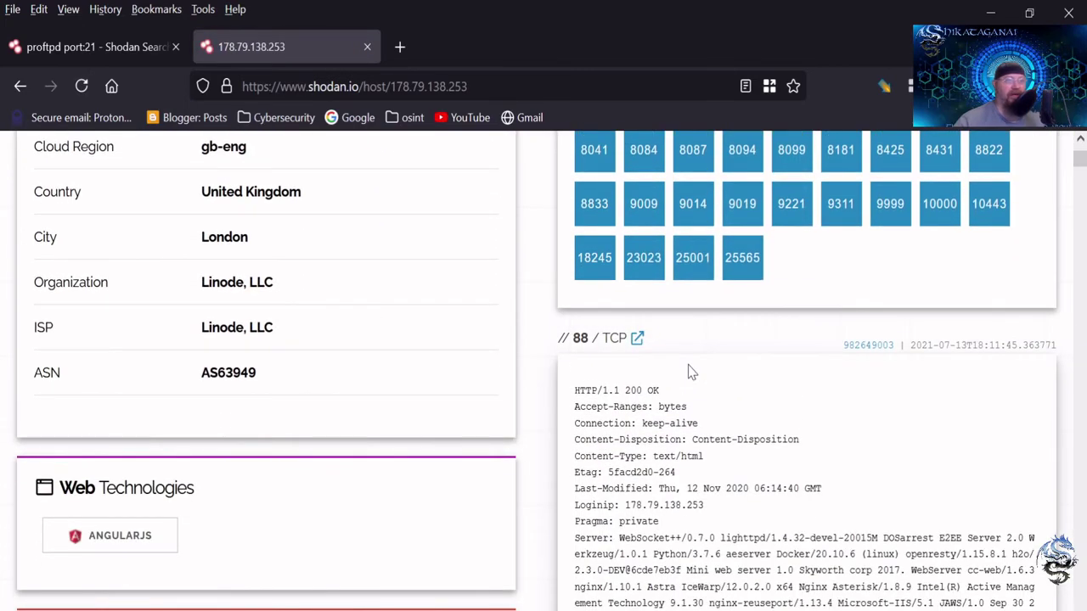
{"action": "scroll", "coordinate": [691, 371], "scroll_direction": "down", "scroll_amount": 5}
{"action": "scroll", "coordinate": [690, 365], "scroll_direction": "down", "scroll_amount": 10}
{"action": "scroll", "coordinate": [691, 365], "scroll_direction": "down", "scroll_amount": 12}
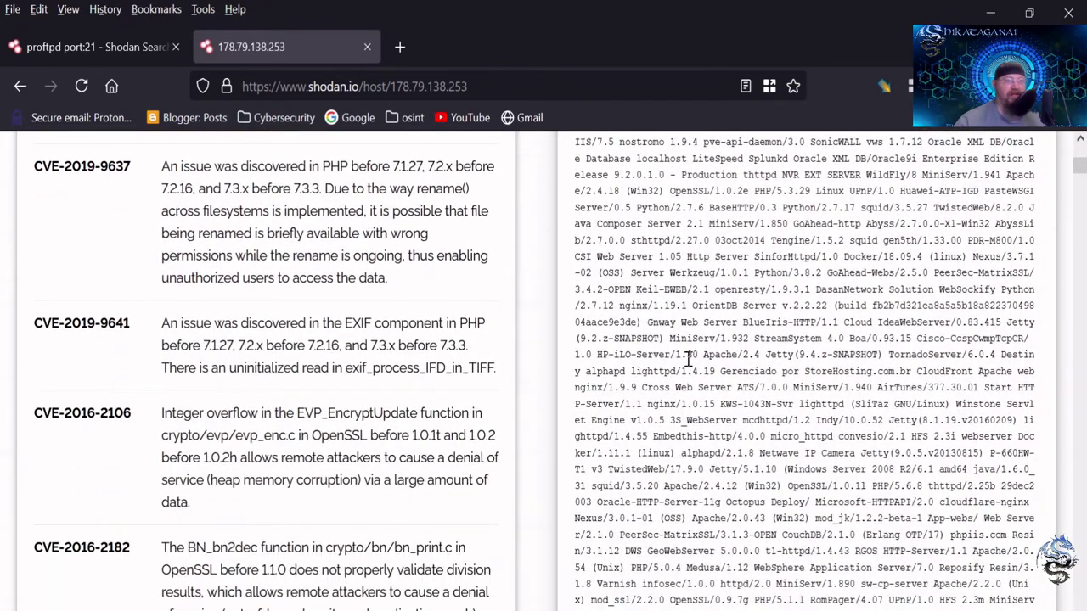
{"action": "scroll", "coordinate": [691, 358], "scroll_direction": "up", "scroll_amount": 20}
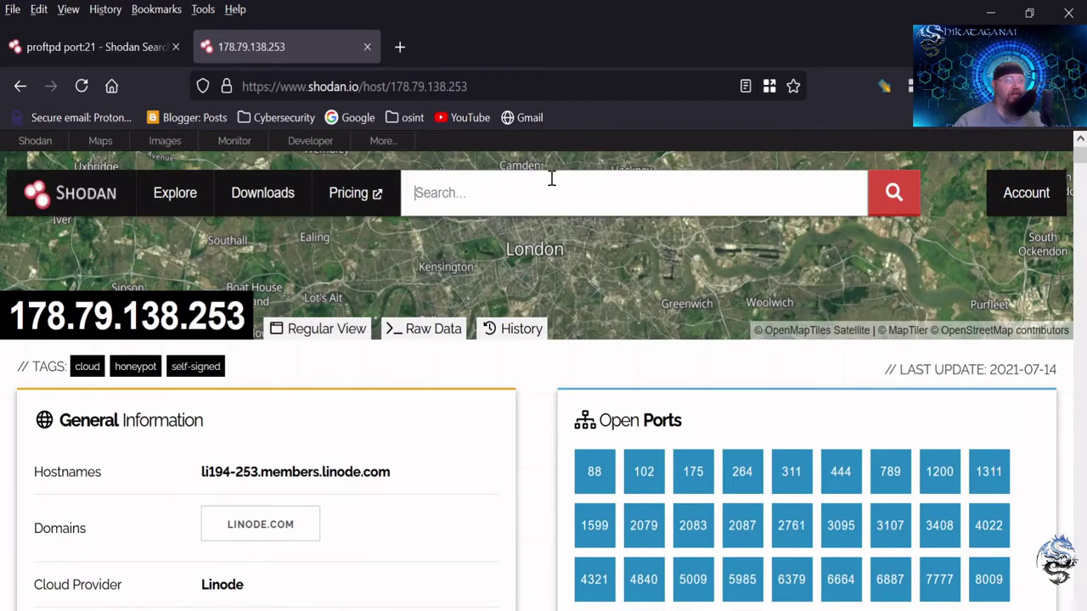
{"action": "left_click", "coordinate": [20, 86]}
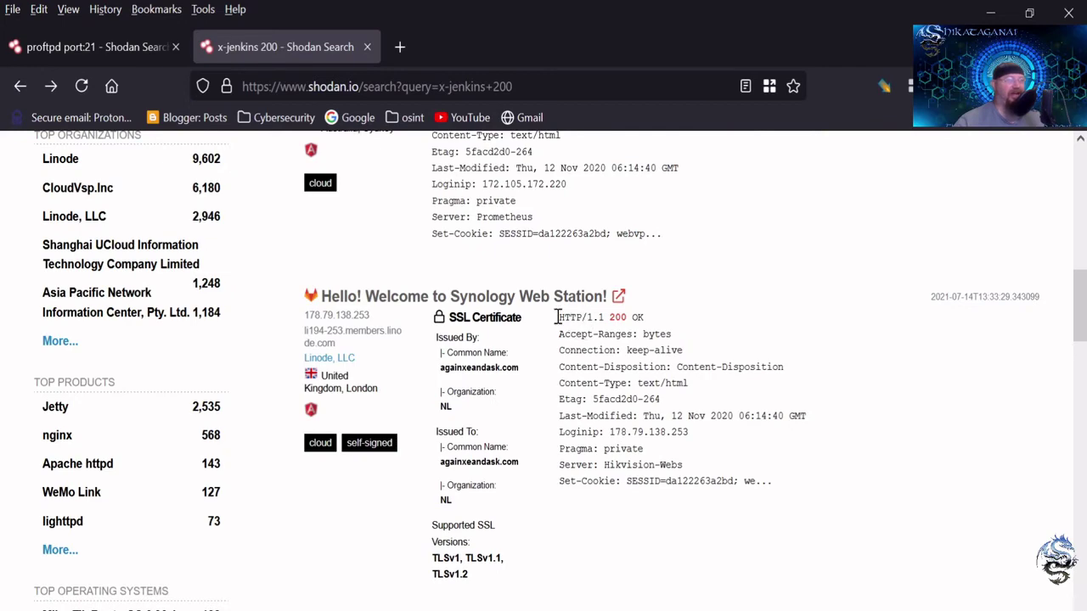
- Open Shodan's Explore page and look over its categories, top voted searches and popular tags
{"action": "scroll", "coordinate": [527, 310], "scroll_direction": "up", "scroll_amount": 10}
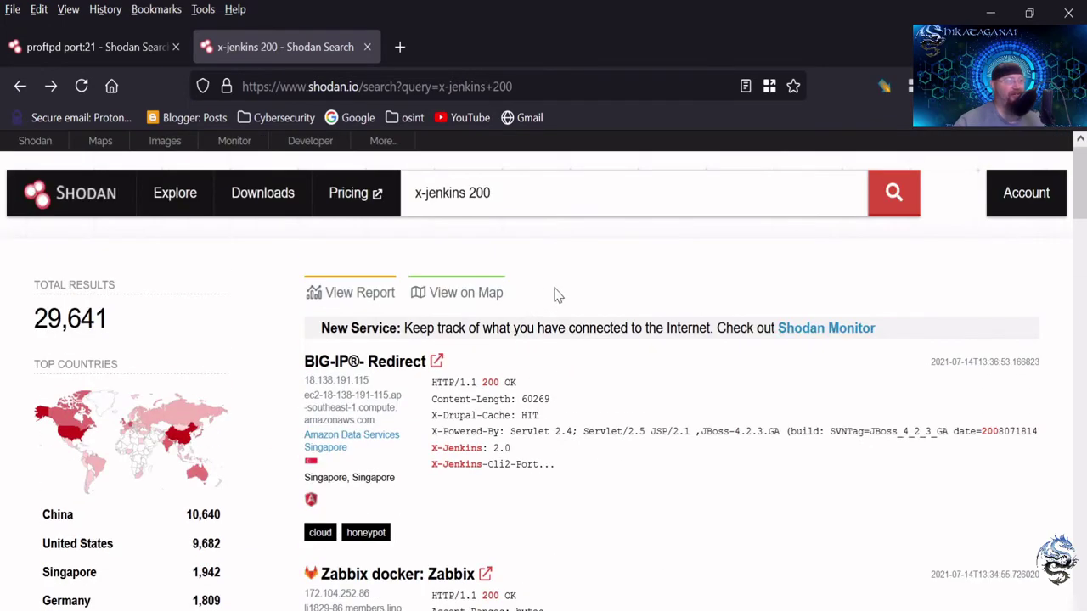
{"action": "left_click", "coordinate": [171, 200]}
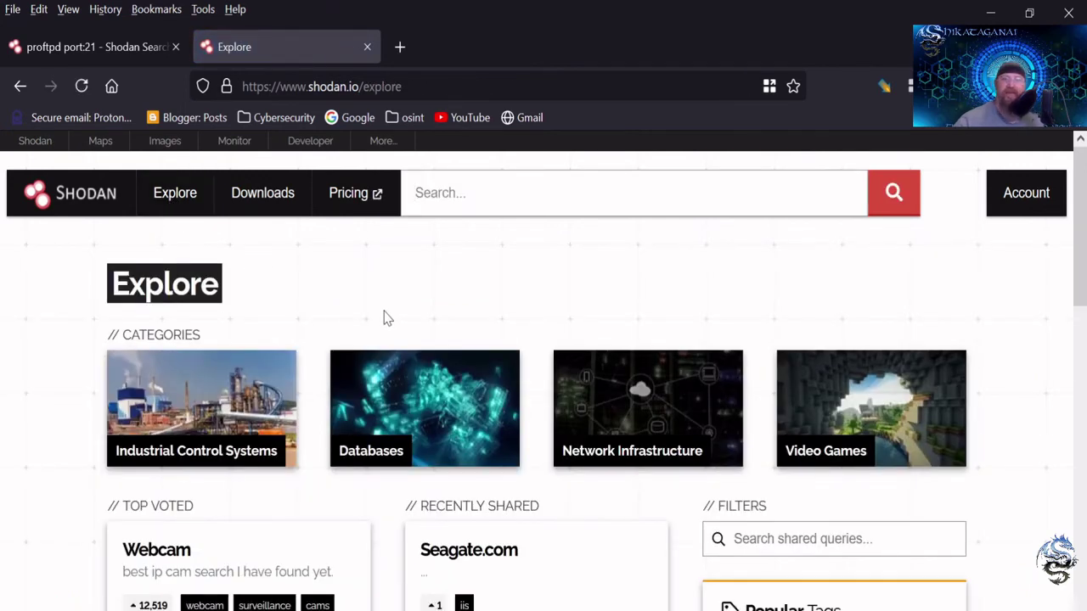
{"action": "scroll", "coordinate": [386, 319], "scroll_direction": "down", "scroll_amount": 3}
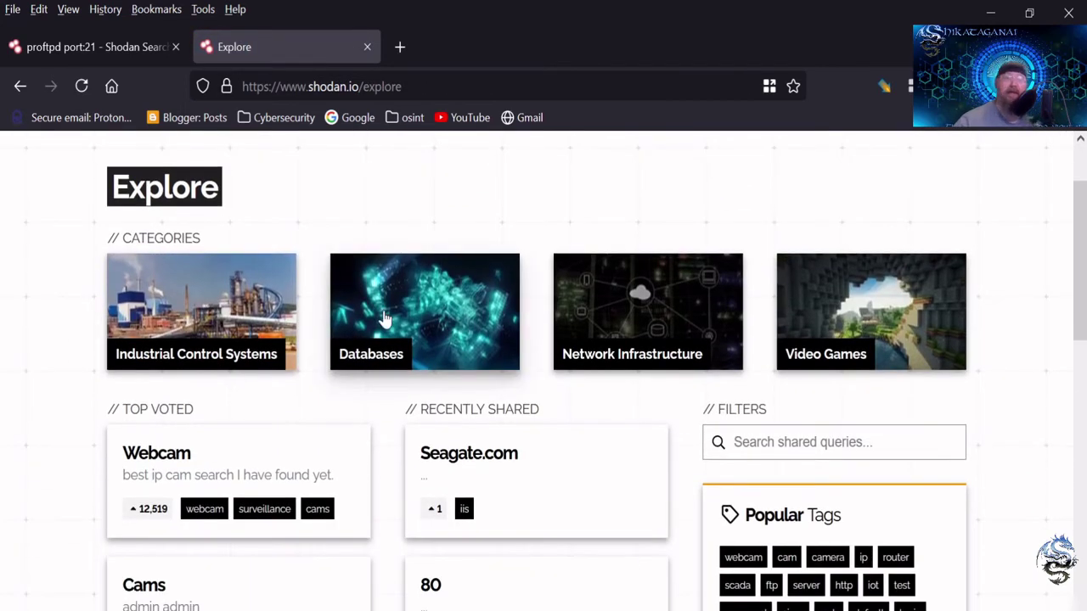
{"action": "scroll", "coordinate": [384, 318], "scroll_direction": "down", "scroll_amount": 1}
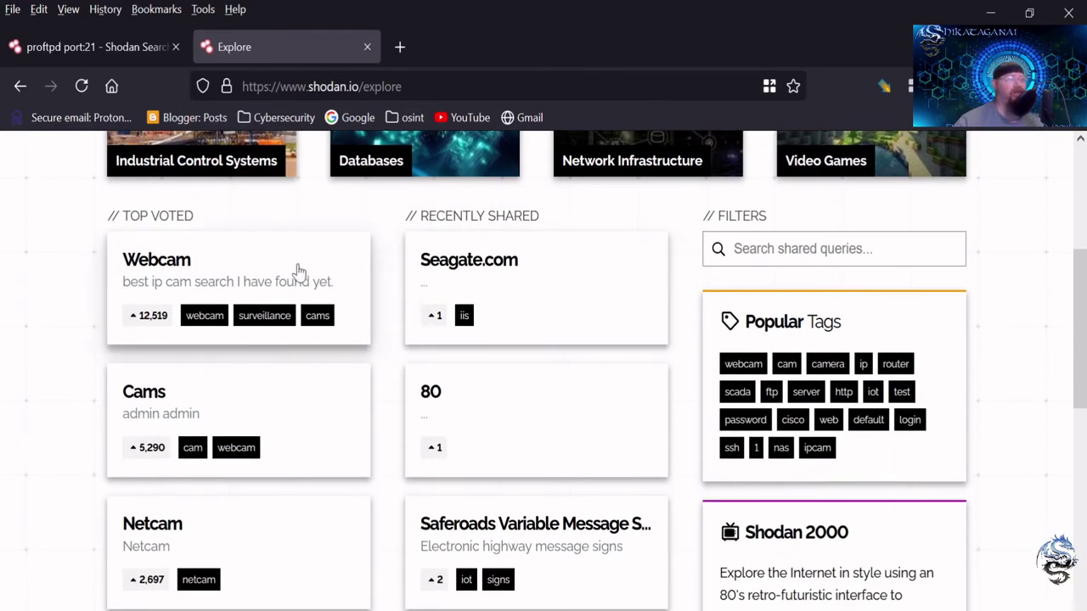
- Open the top voted Webcam search in a new tab, close the proftpd search tab and show the webcam results
{"action": "middle_click", "coordinate": [213, 284]}
{"action": "left_click", "coordinate": [175, 46]}
{"action": "left_click", "coordinate": [277, 49]}
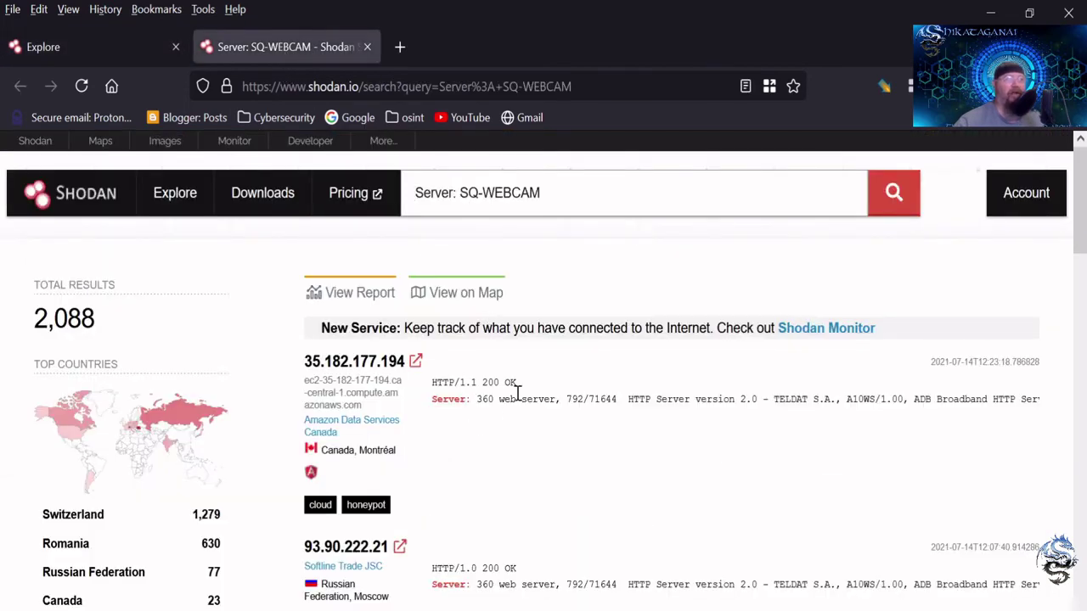
- Examine the Server: SQ-WEBCAM results by host, country, port and organization, and close the results tab
{"action": "scroll", "coordinate": [520, 393], "scroll_direction": "down", "scroll_amount": 1}
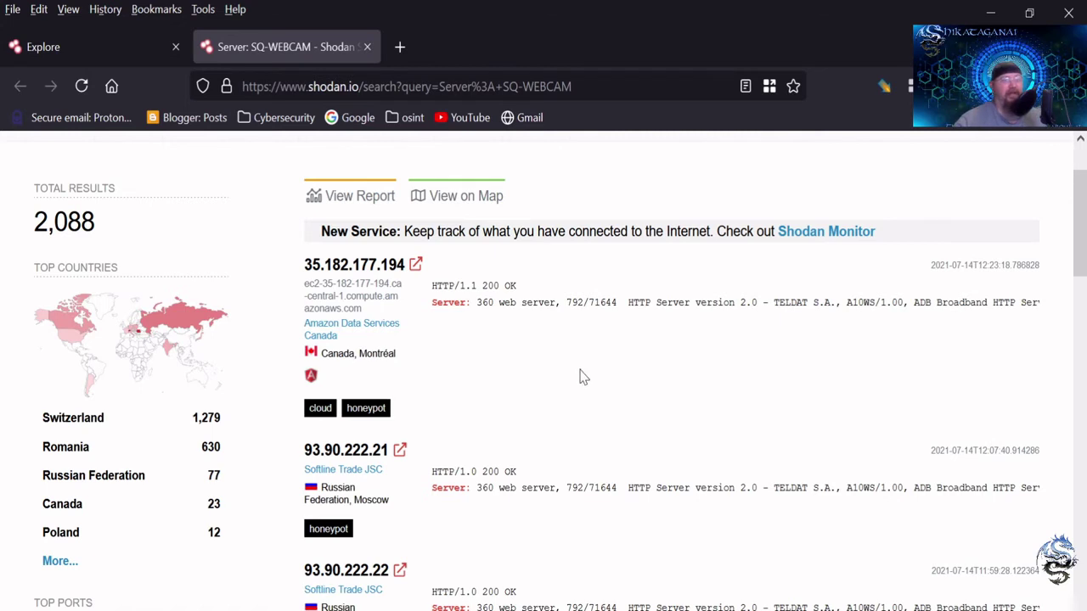
{"action": "scroll", "coordinate": [582, 374], "scroll_direction": "down", "scroll_amount": 2}
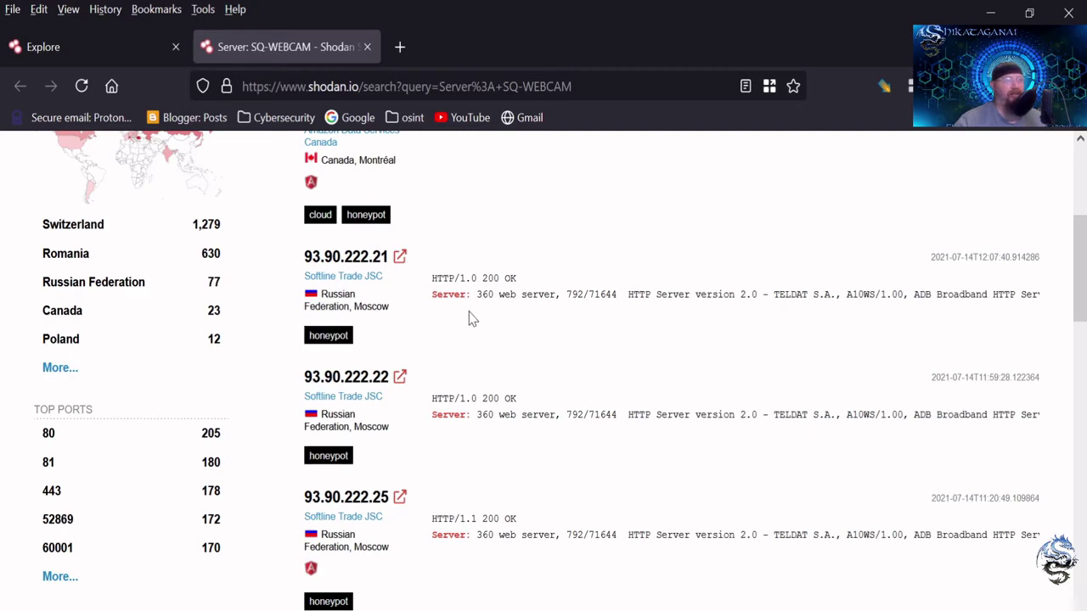
{"action": "scroll", "coordinate": [470, 319], "scroll_direction": "up", "scroll_amount": 2}
{"action": "scroll", "coordinate": [472, 323], "scroll_direction": "down", "scroll_amount": 5}
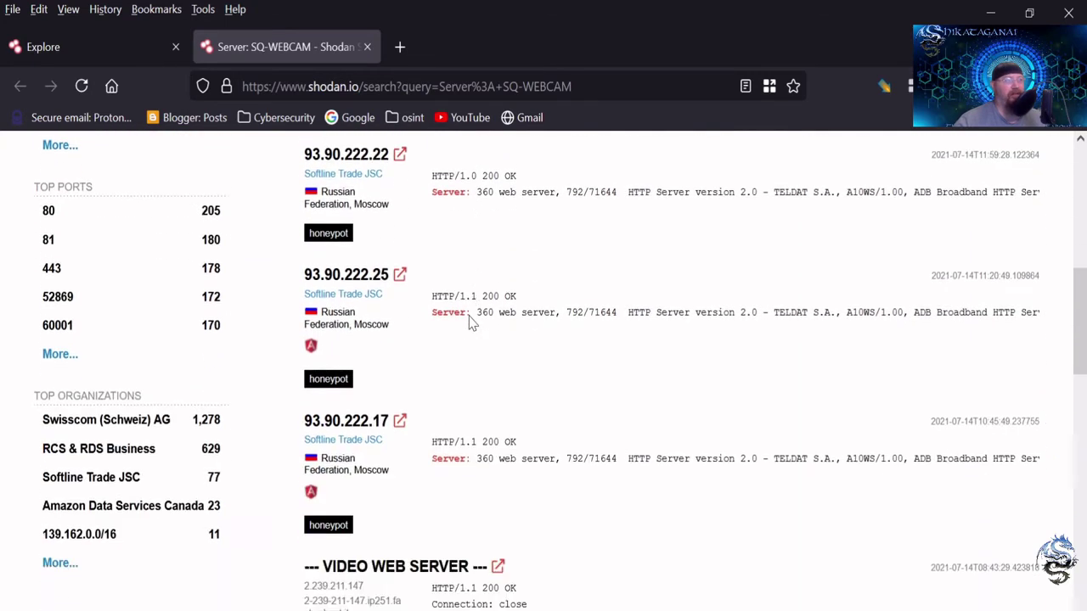
{"action": "scroll", "coordinate": [472, 323], "scroll_direction": "up", "scroll_amount": 6}
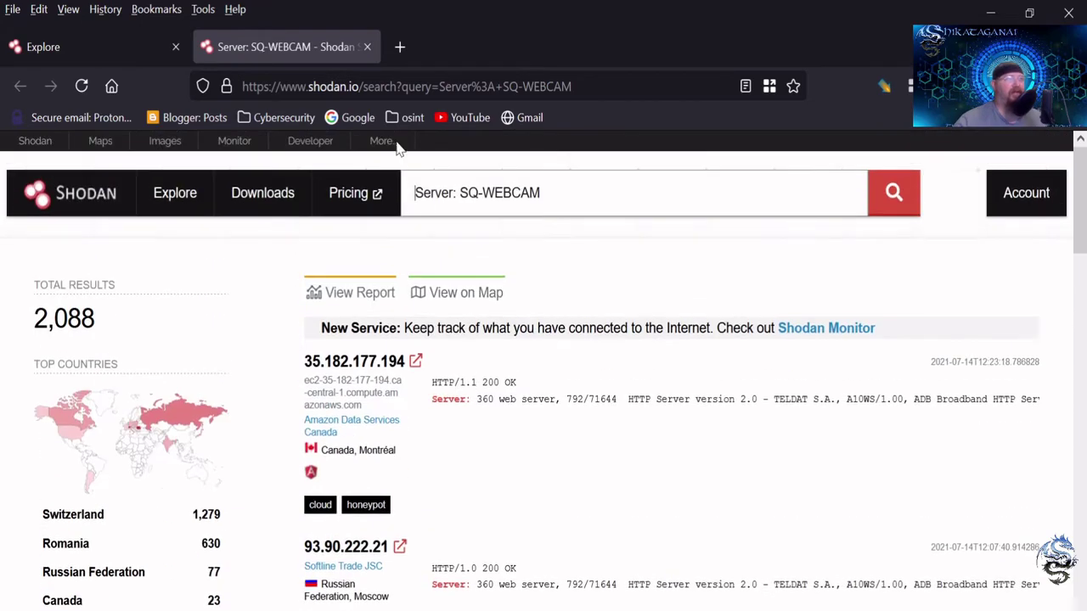
{"action": "left_click", "coordinate": [367, 47]}
- Find the default password search among the top voted ones and show its results in a new tab
{"action": "scroll", "coordinate": [397, 410], "scroll_direction": "down", "scroll_amount": 2}
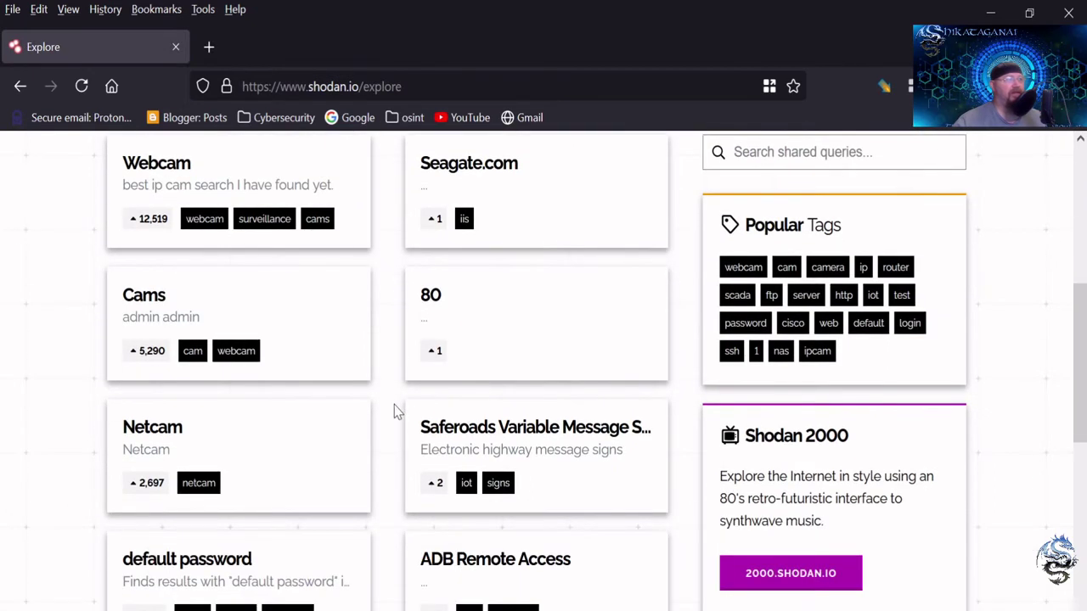
{"action": "scroll", "coordinate": [394, 405], "scroll_direction": "down", "scroll_amount": 2}
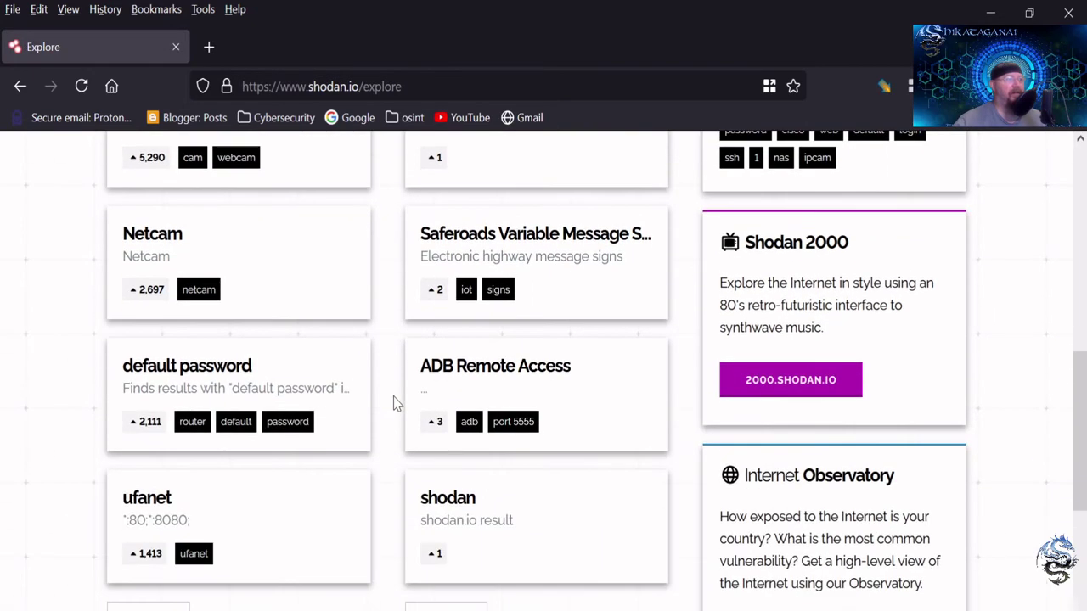
{"action": "middle_click", "coordinate": [212, 376]}
{"action": "left_click", "coordinate": [284, 46]}
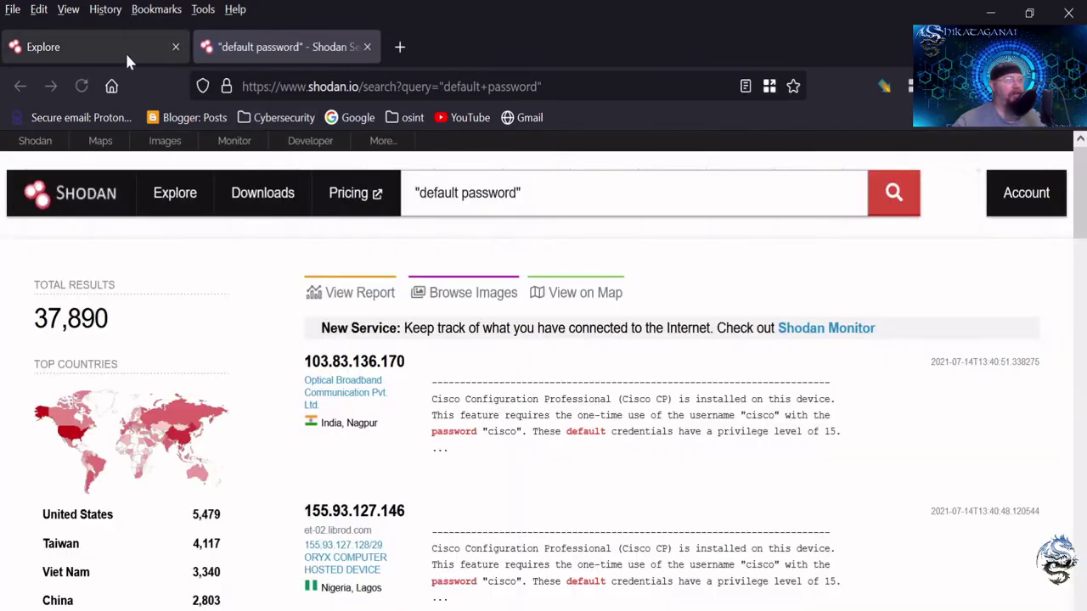
- Examine the default password results' banners, highlighting the password mentioned in the 155.93.127.146 banner, and close the results tab
{"action": "scroll", "coordinate": [563, 416], "scroll_direction": "down", "scroll_amount": 2}
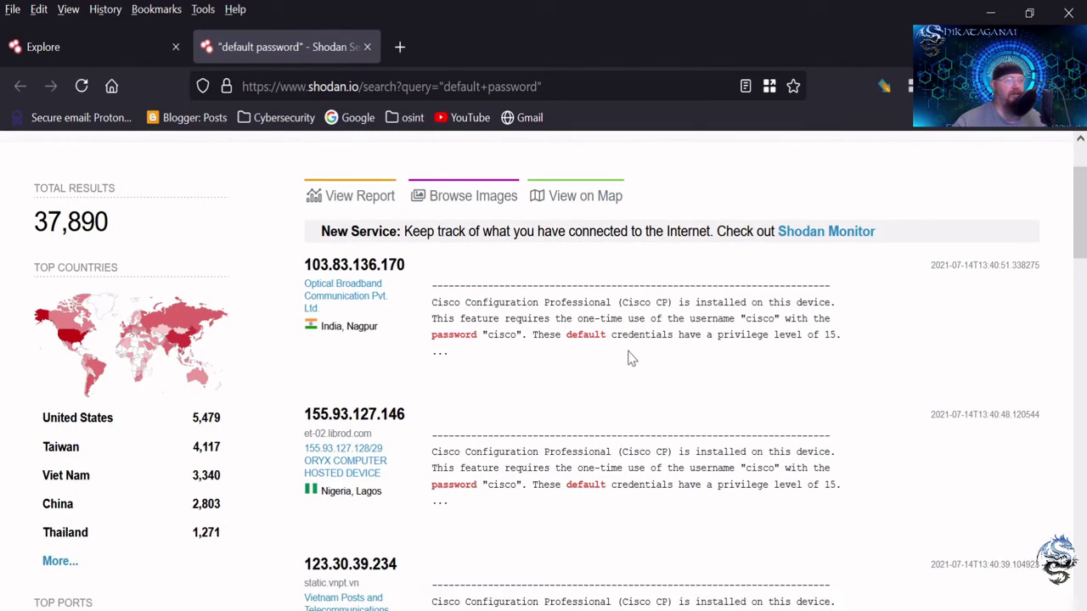
{"action": "scroll", "coordinate": [650, 406], "scroll_direction": "down", "scroll_amount": 4}
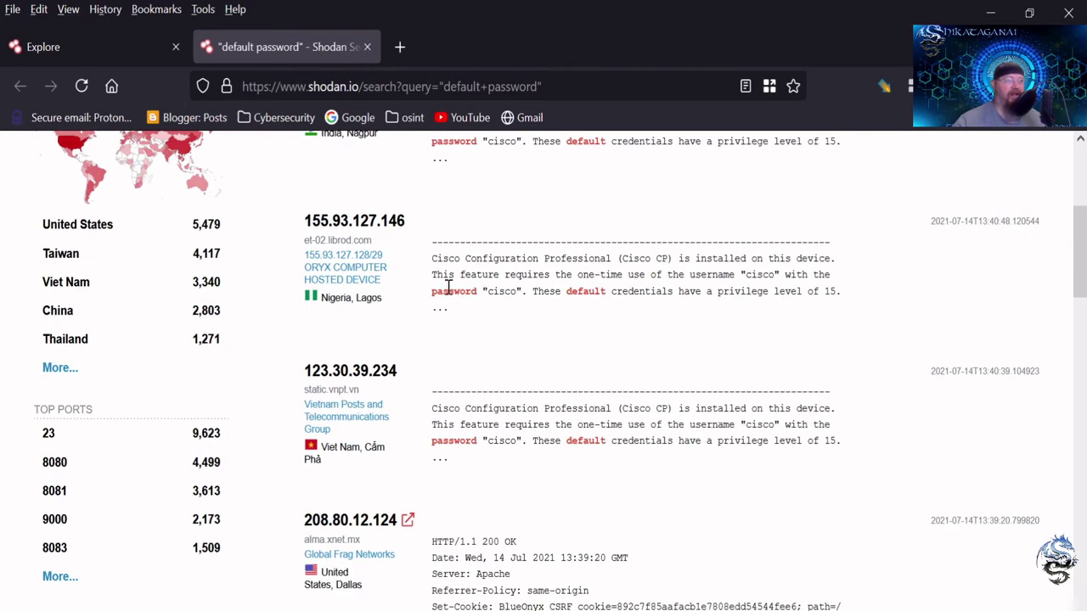
{"action": "left_click_drag", "start_coordinate": [443, 291], "coordinate": [526, 295]}
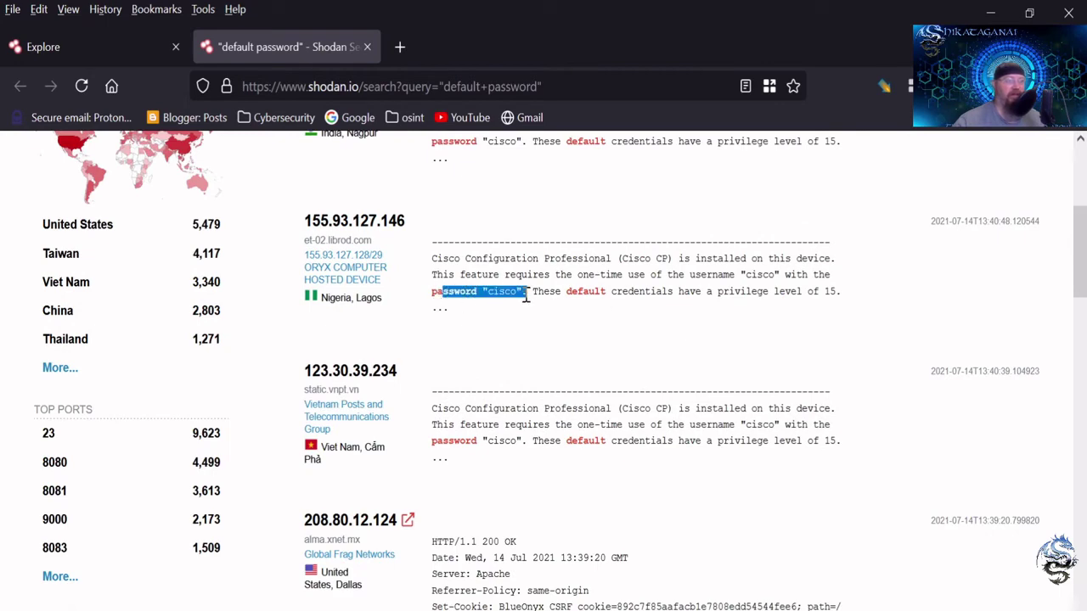
{"action": "left_click", "coordinate": [526, 294]}
{"action": "scroll", "coordinate": [548, 363], "scroll_direction": "down", "scroll_amount": 4}
{"action": "scroll", "coordinate": [548, 363], "scroll_direction": "up", "scroll_amount": 2}
{"action": "scroll", "coordinate": [549, 363], "scroll_direction": "down", "scroll_amount": 2}
{"action": "scroll", "coordinate": [550, 363], "scroll_direction": "down", "scroll_amount": 3}
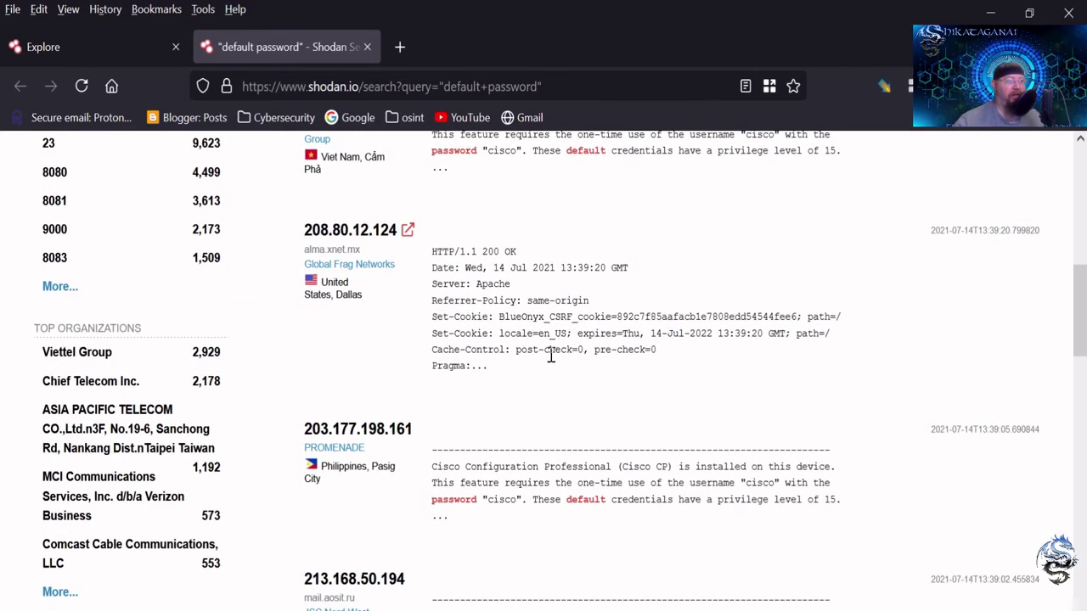
{"action": "scroll", "coordinate": [552, 356], "scroll_direction": "up", "scroll_amount": 1}
{"action": "scroll", "coordinate": [552, 357], "scroll_direction": "down", "scroll_amount": 3}
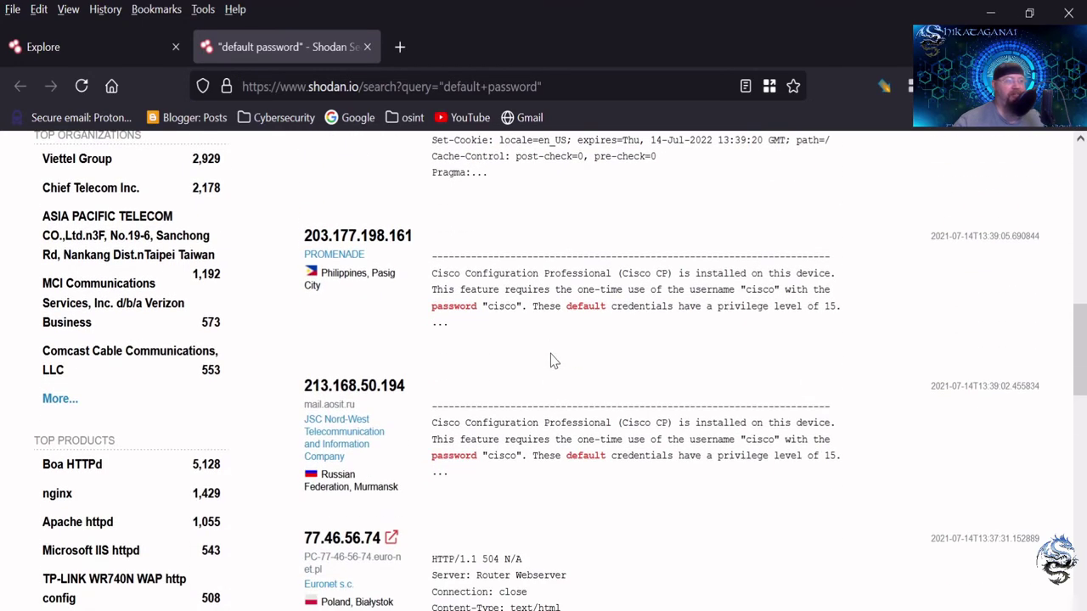
{"action": "left_click", "coordinate": [367, 46]}
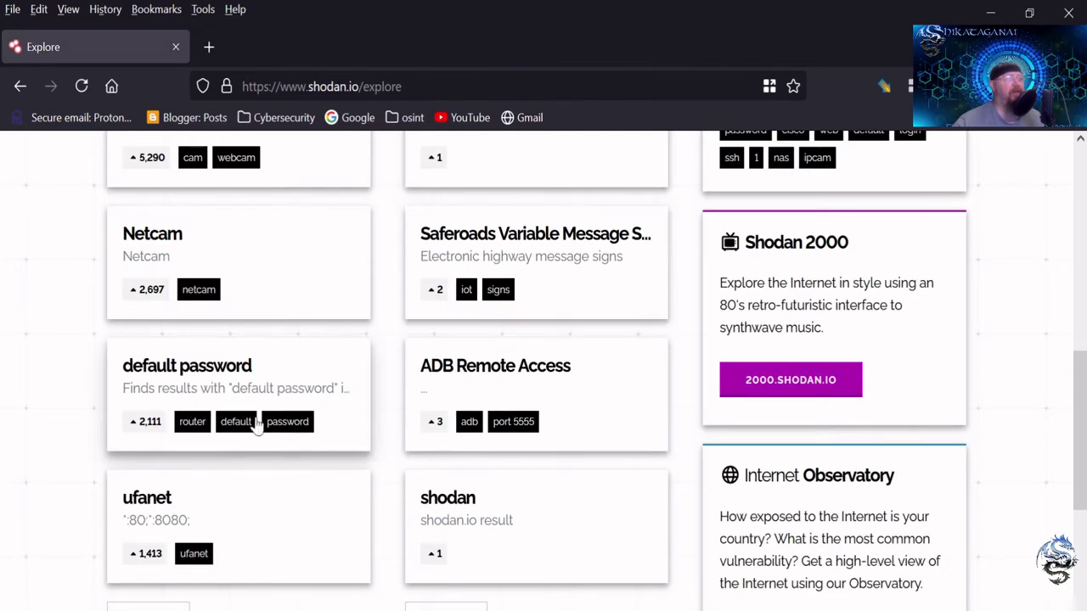
- Look over the top voted searches on the Explore page and open the full top voted list
{"action": "scroll", "coordinate": [274, 383], "scroll_direction": "down", "scroll_amount": 2}
{"action": "scroll", "coordinate": [280, 371], "scroll_direction": "up", "scroll_amount": 2}
{"action": "scroll", "coordinate": [281, 372], "scroll_direction": "up", "scroll_amount": 3}
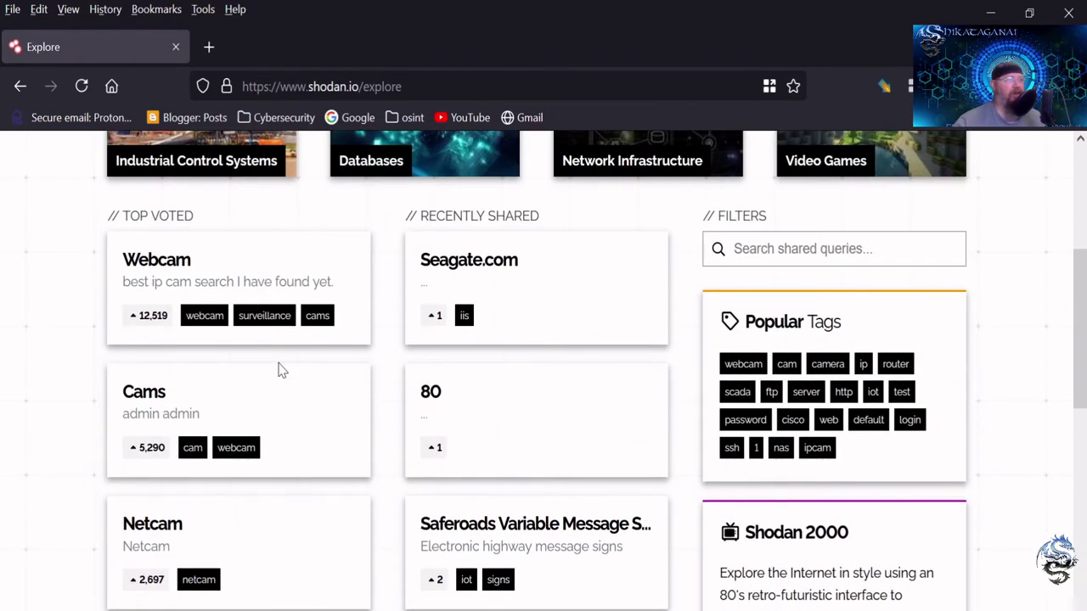
{"action": "scroll", "coordinate": [280, 371], "scroll_direction": "down", "scroll_amount": 6}
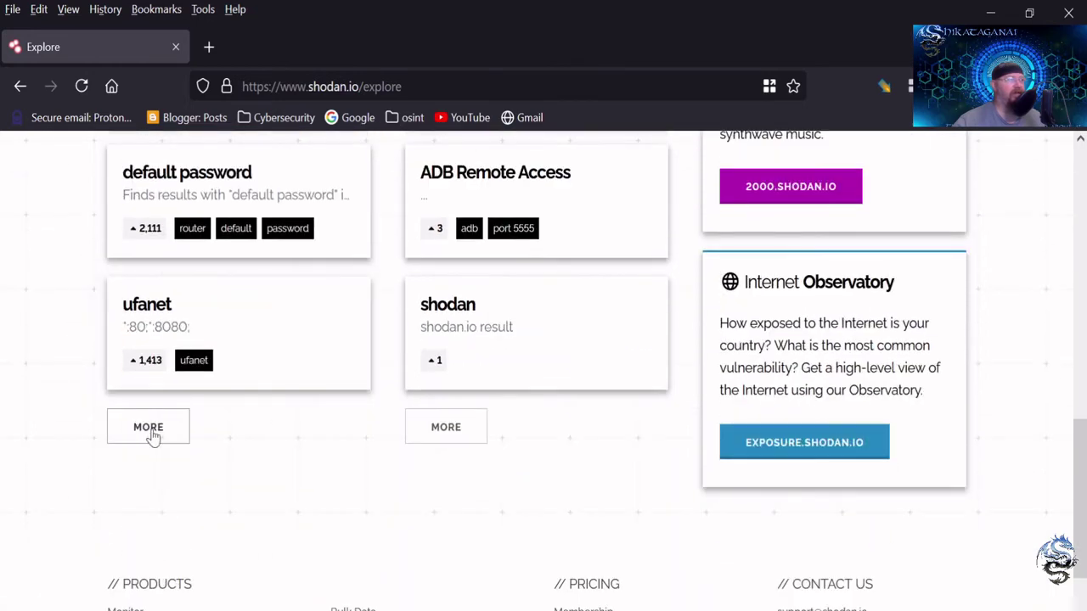
{"action": "left_click", "coordinate": [148, 438]}
- Browse the top voted list down to MayGion IP cameras, check its second page, and return to the first page
{"action": "scroll", "coordinate": [323, 371], "scroll_direction": "down", "scroll_amount": 8}
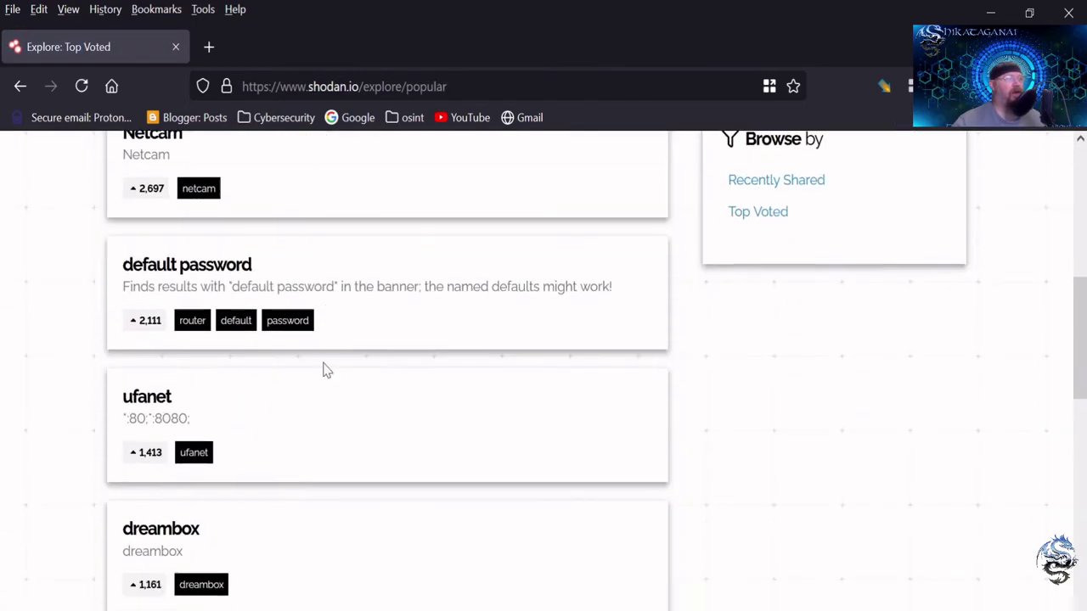
{"action": "scroll", "coordinate": [323, 371], "scroll_direction": "down", "scroll_amount": 6}
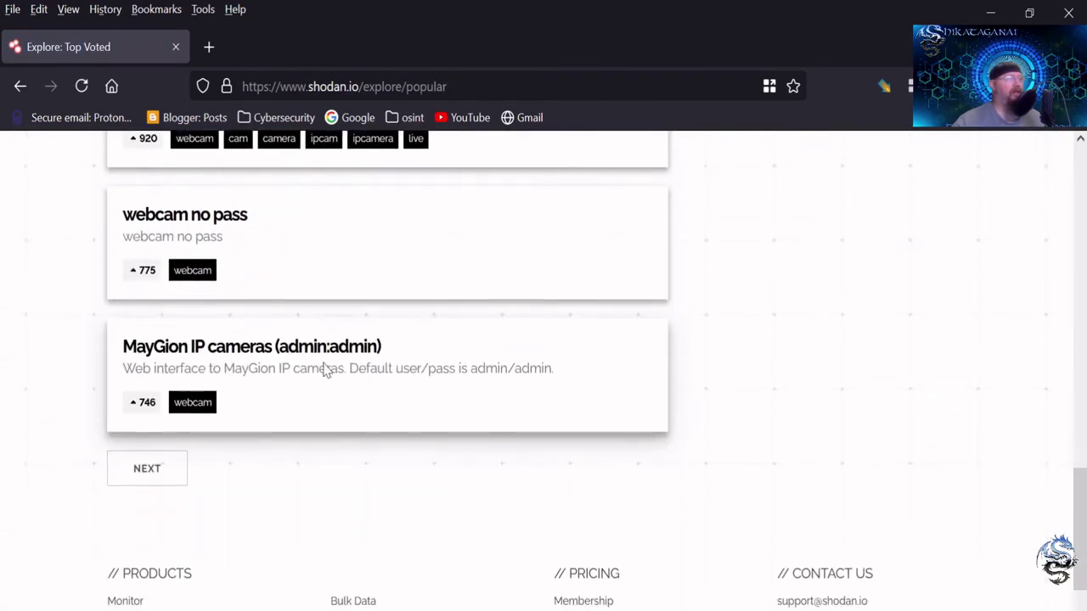
{"action": "left_click", "coordinate": [149, 372]}
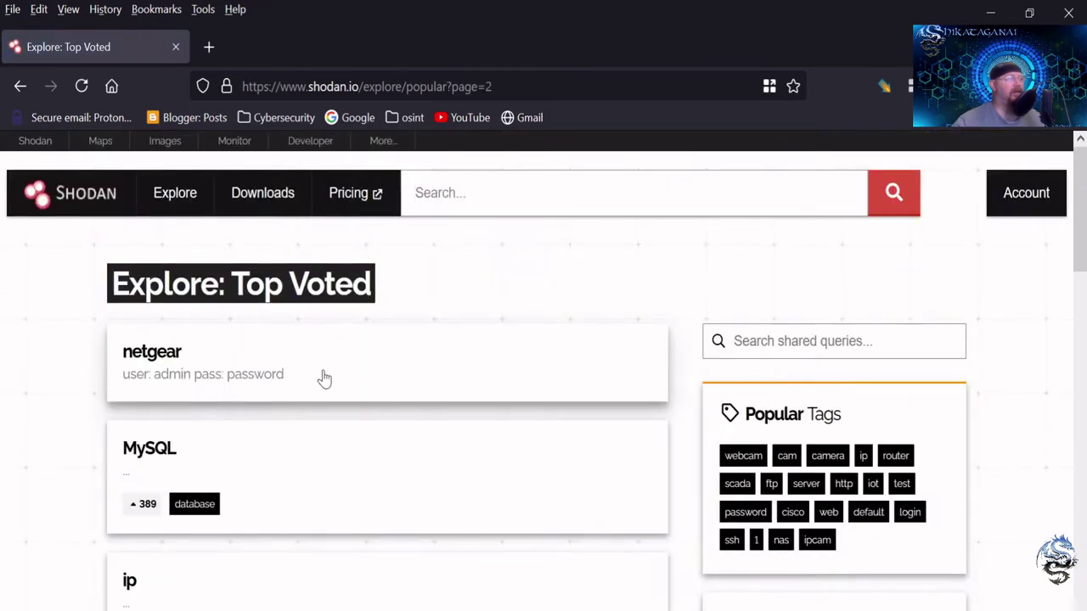
{"action": "scroll", "coordinate": [323, 376], "scroll_direction": "down", "scroll_amount": 2}
{"action": "left_click", "coordinate": [20, 86]}
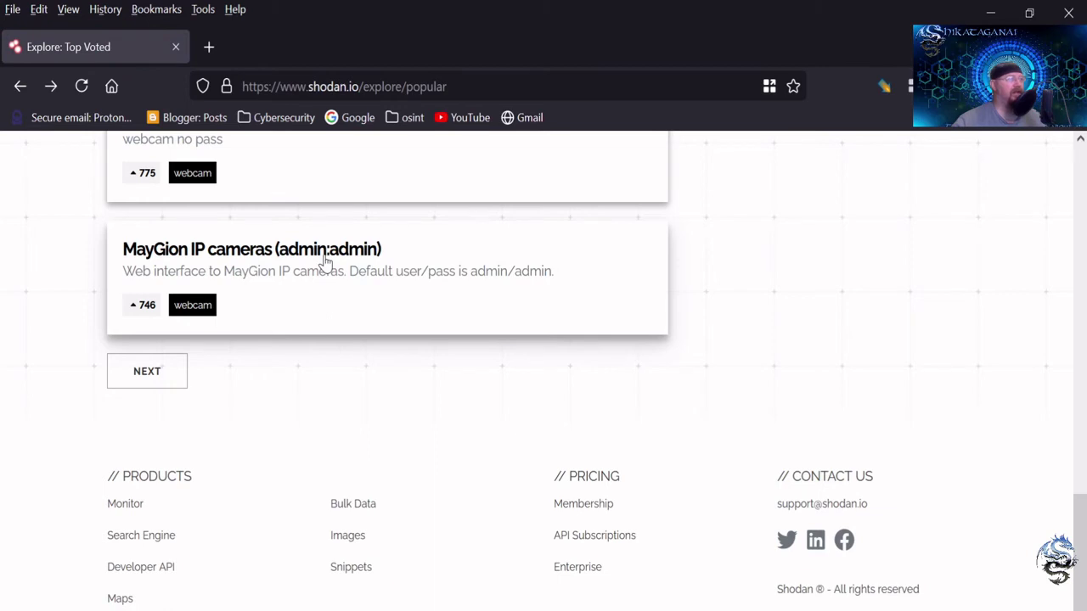
- Open the MayGion IP cameras search in a new tab, check that tab, and switch back to the top voted list
{"action": "middle_click", "coordinate": [358, 276]}
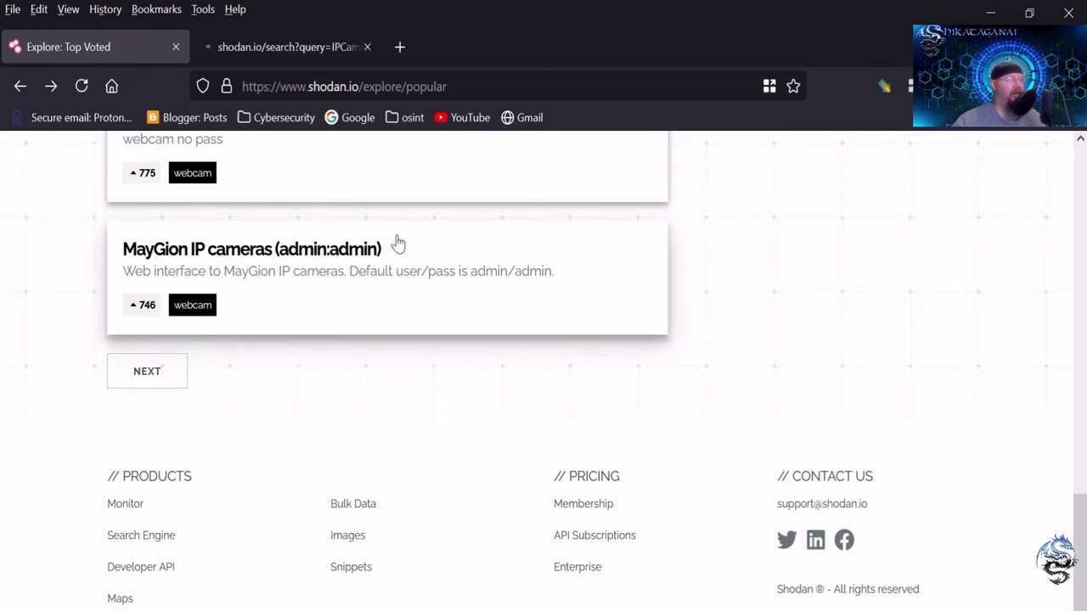
{"action": "left_click", "coordinate": [304, 53]}
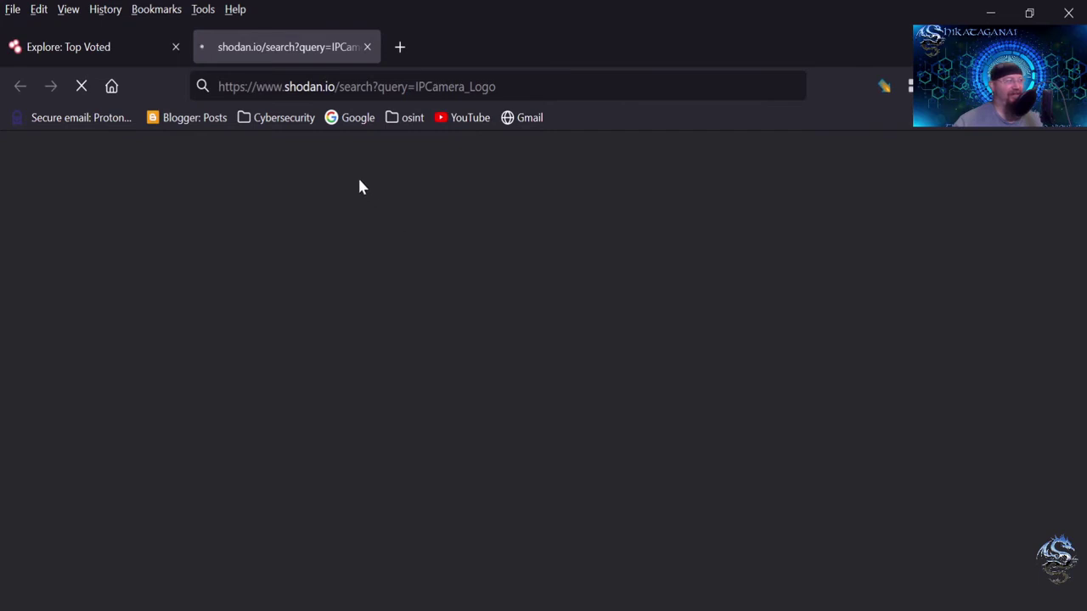
{"action": "left_click", "coordinate": [116, 51]}
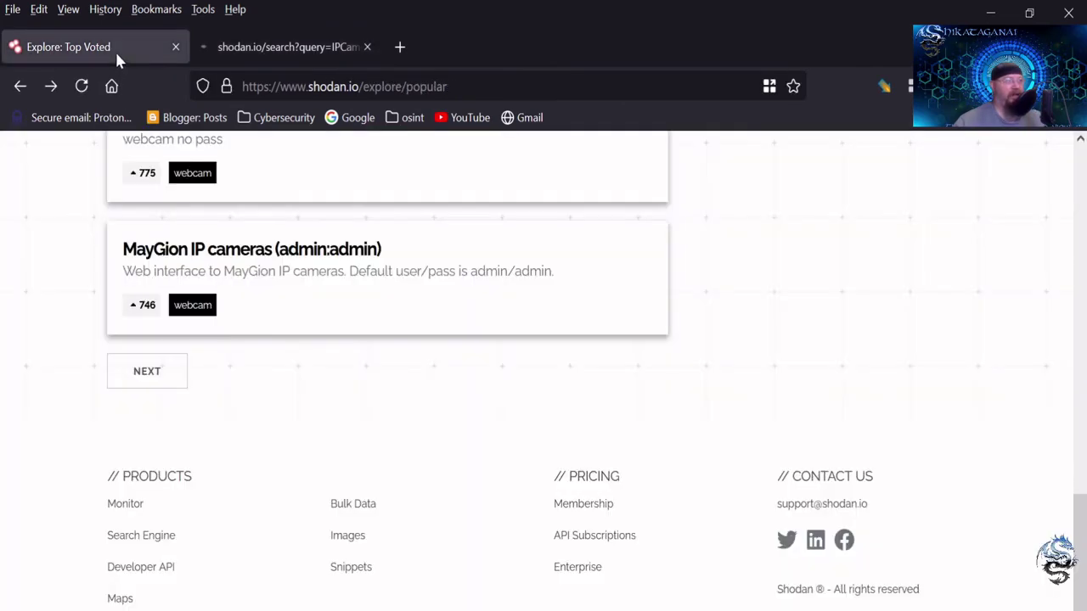
- Go to the second page of top voted searches and look over its entries around netgear and MySQL
{"action": "left_click", "coordinate": [136, 382]}
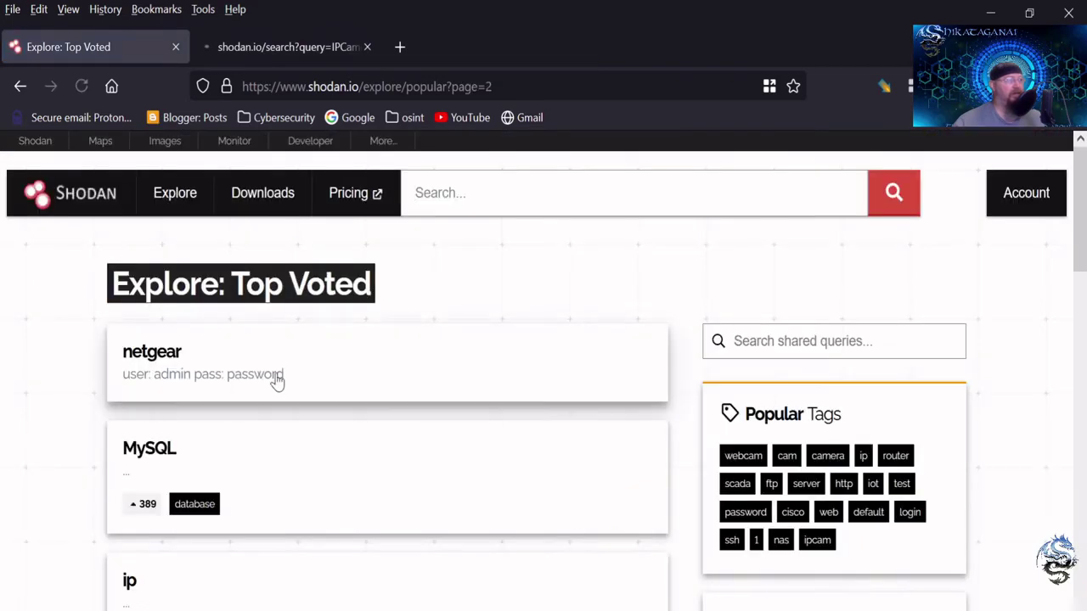
{"action": "scroll", "coordinate": [279, 381], "scroll_direction": "down", "scroll_amount": 3}
{"action": "scroll", "coordinate": [278, 367], "scroll_direction": "up", "scroll_amount": 2}
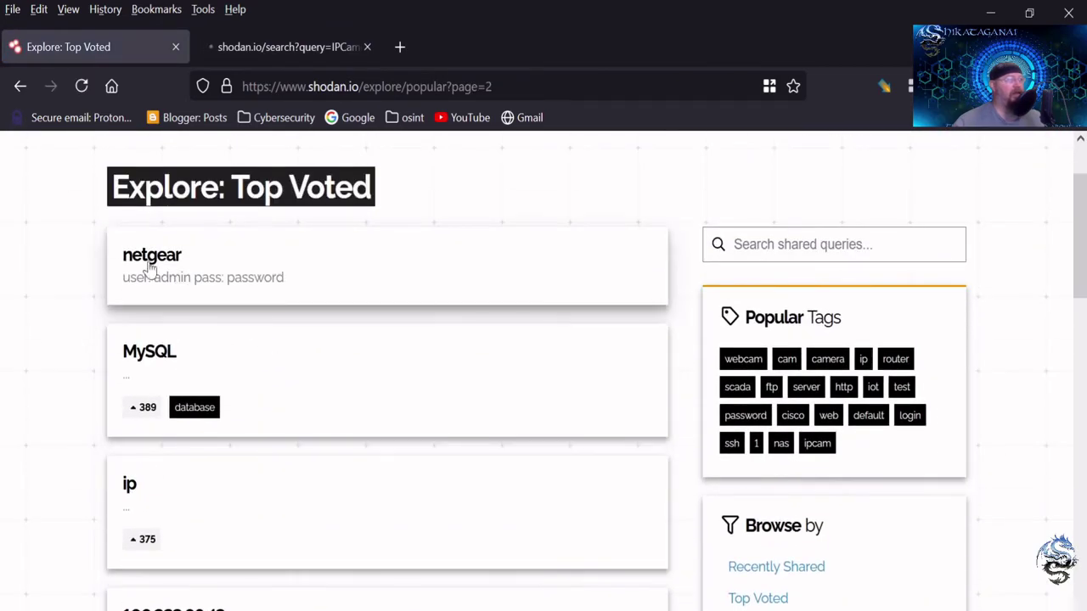
- Open the netgear shared search in a new tab and look through its results down to host 52.53.211.242
{"action": "middle_click", "coordinate": [176, 270]}
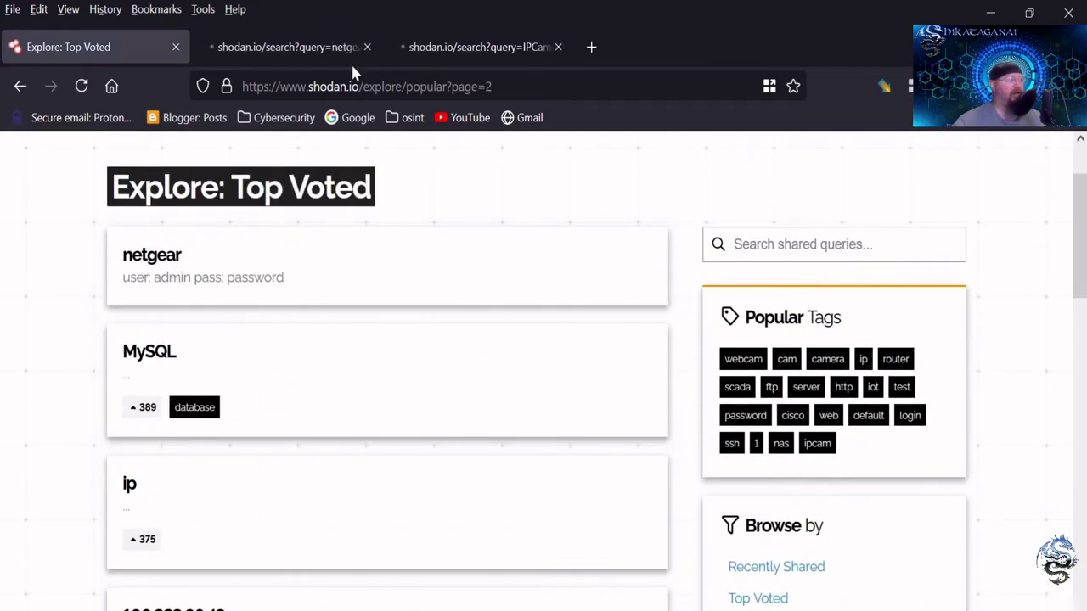
{"action": "left_click", "coordinate": [320, 47]}
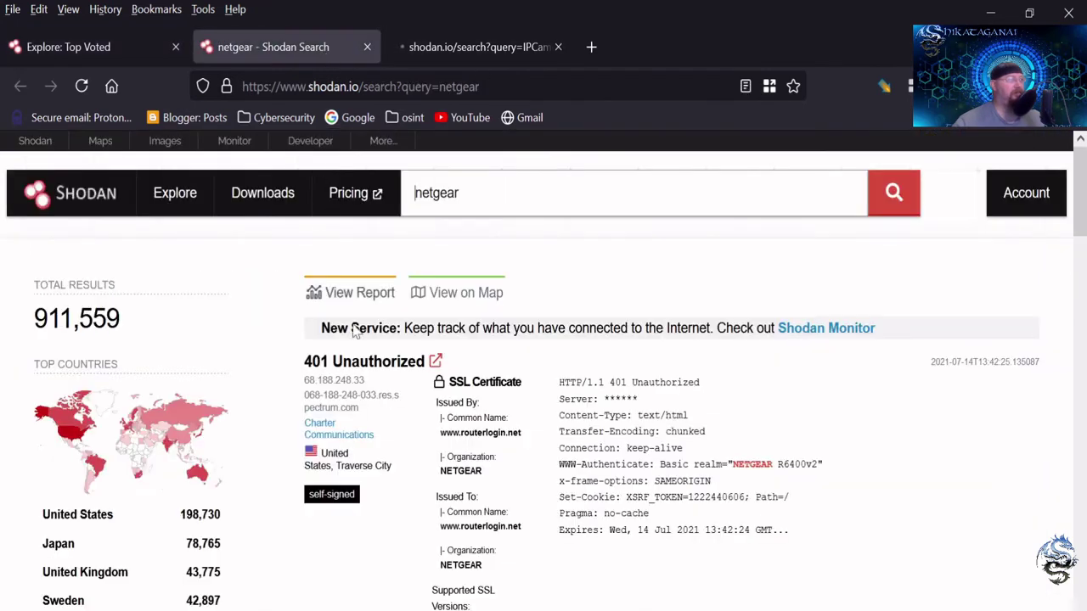
{"action": "scroll", "coordinate": [586, 412], "scroll_direction": "down", "scroll_amount": 2}
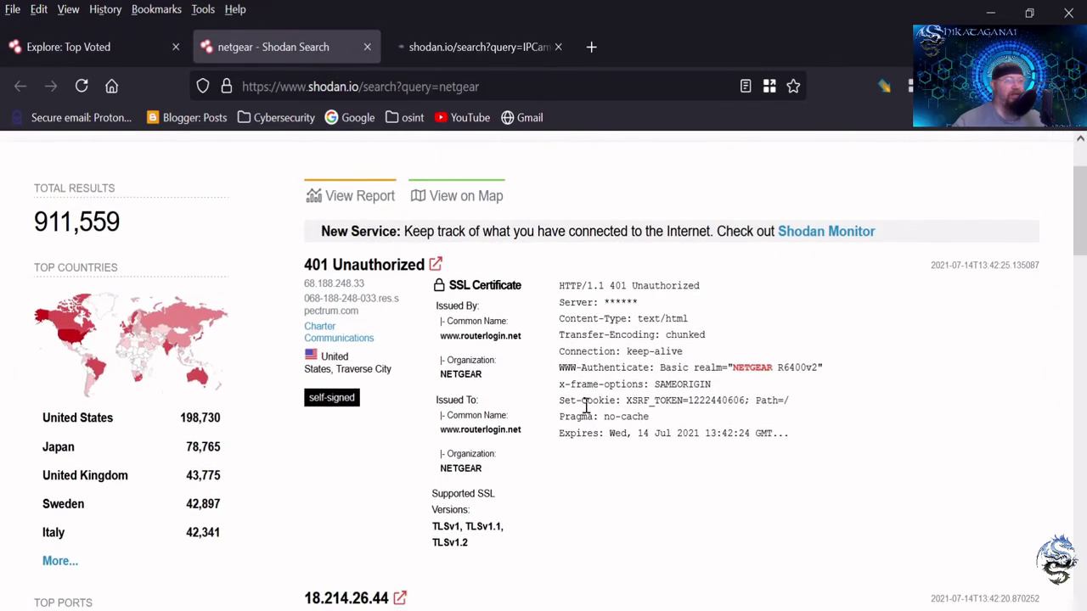
{"action": "scroll", "coordinate": [425, 297], "scroll_direction": "down", "scroll_amount": 8}
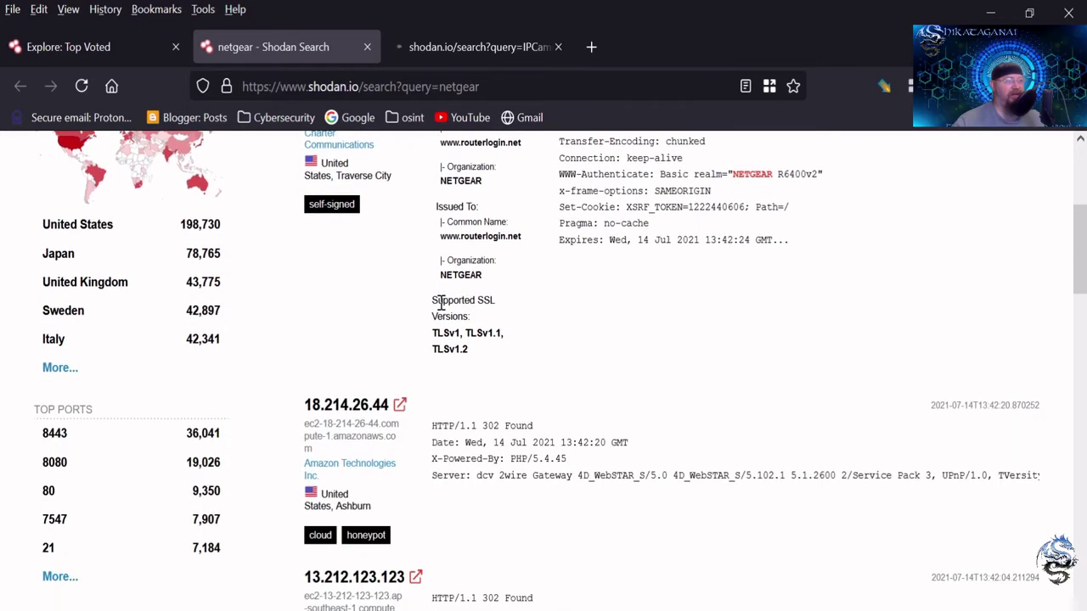
{"action": "scroll", "coordinate": [525, 348], "scroll_direction": "down", "scroll_amount": 9}
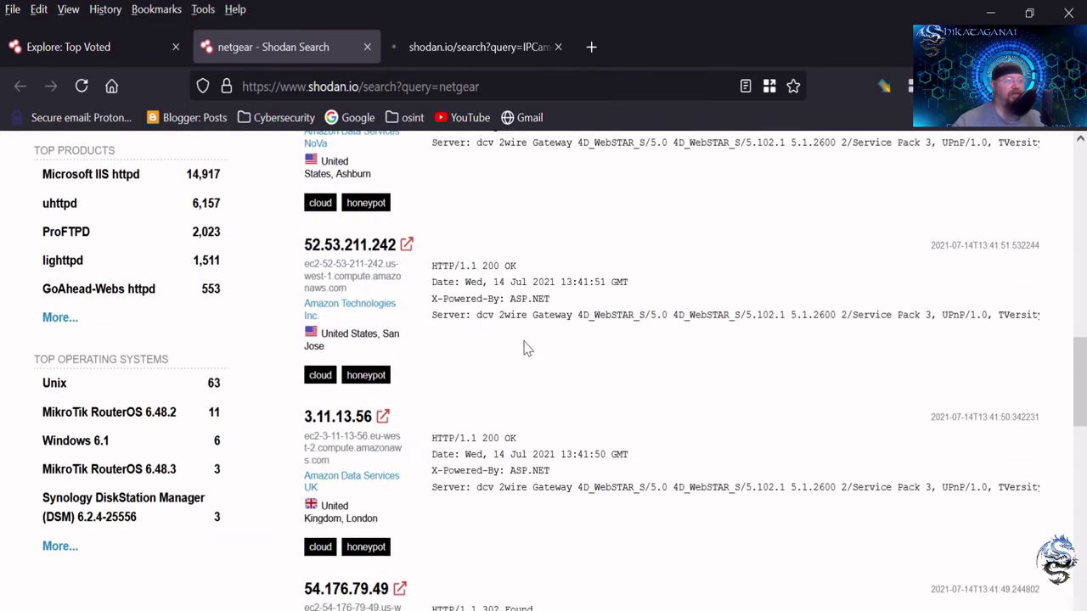
{"action": "left_click_drag", "start_coordinate": [465, 265], "coordinate": [533, 280]}
{"action": "left_click", "coordinate": [509, 265]}
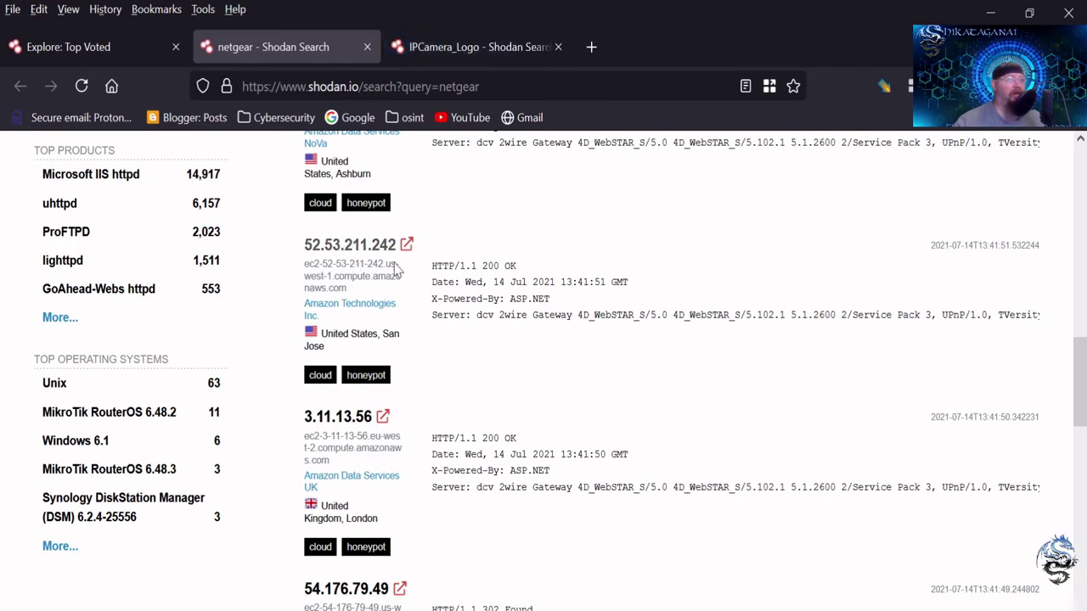
- Open host 52.53.211.242 in a new tab, review its open ports, banner and vulnerabilities, and close that tab
{"action": "middle_click", "coordinate": [350, 246]}
{"action": "left_click", "coordinate": [454, 52]}
{"action": "scroll", "coordinate": [614, 458], "scroll_direction": "down", "scroll_amount": 4}
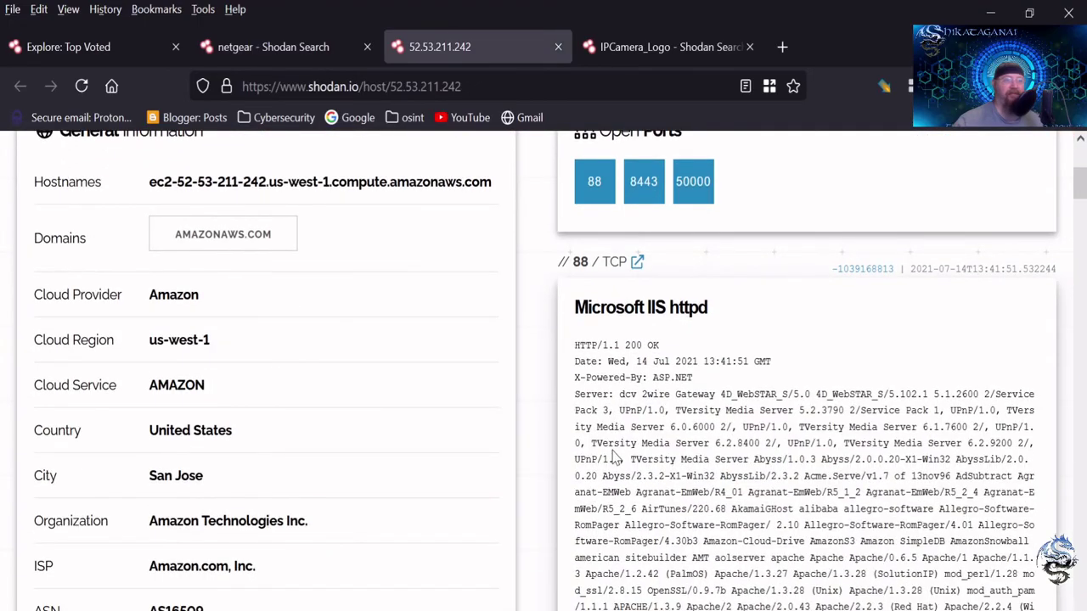
{"action": "scroll", "coordinate": [614, 458], "scroll_direction": "down", "scroll_amount": 2}
{"action": "scroll", "coordinate": [611, 454], "scroll_direction": "down", "scroll_amount": 5}
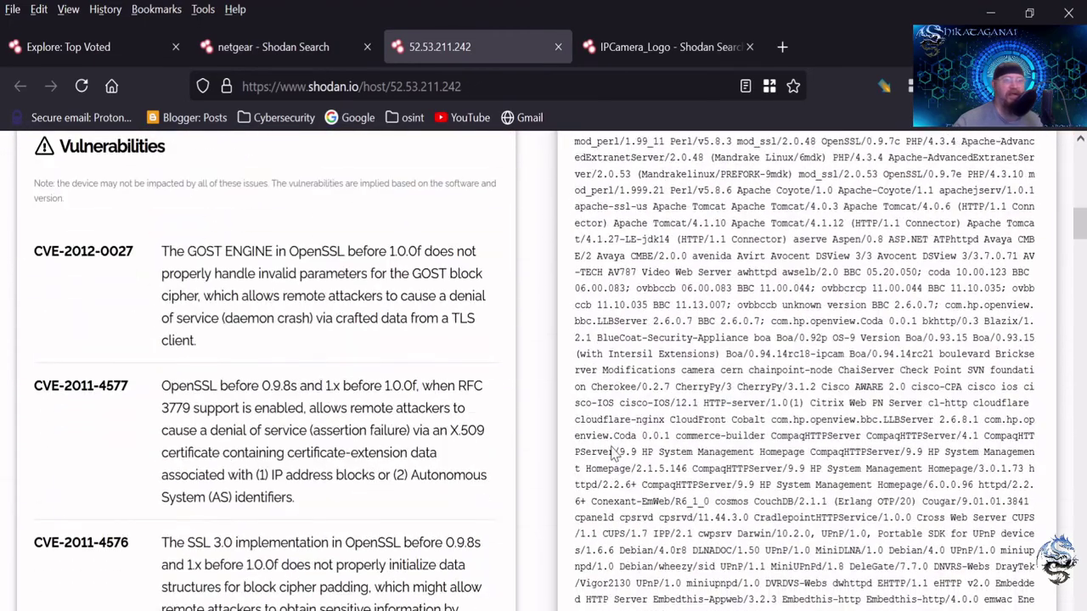
{"action": "scroll", "coordinate": [611, 455], "scroll_direction": "down", "scroll_amount": 15}
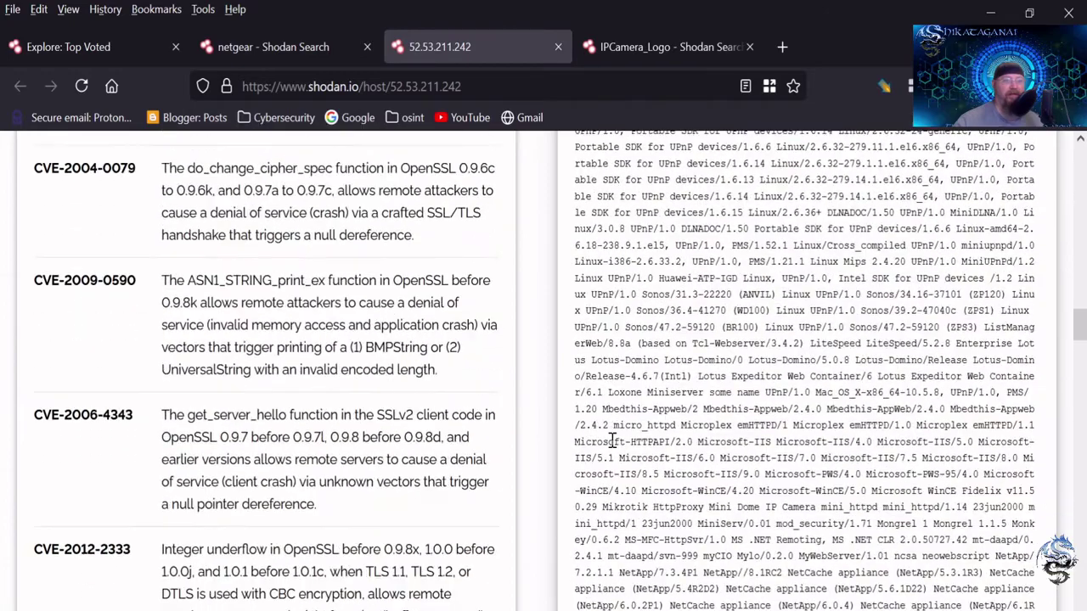
{"action": "scroll", "coordinate": [612, 440], "scroll_direction": "down", "scroll_amount": 5}
{"action": "left_click", "coordinate": [557, 47]}
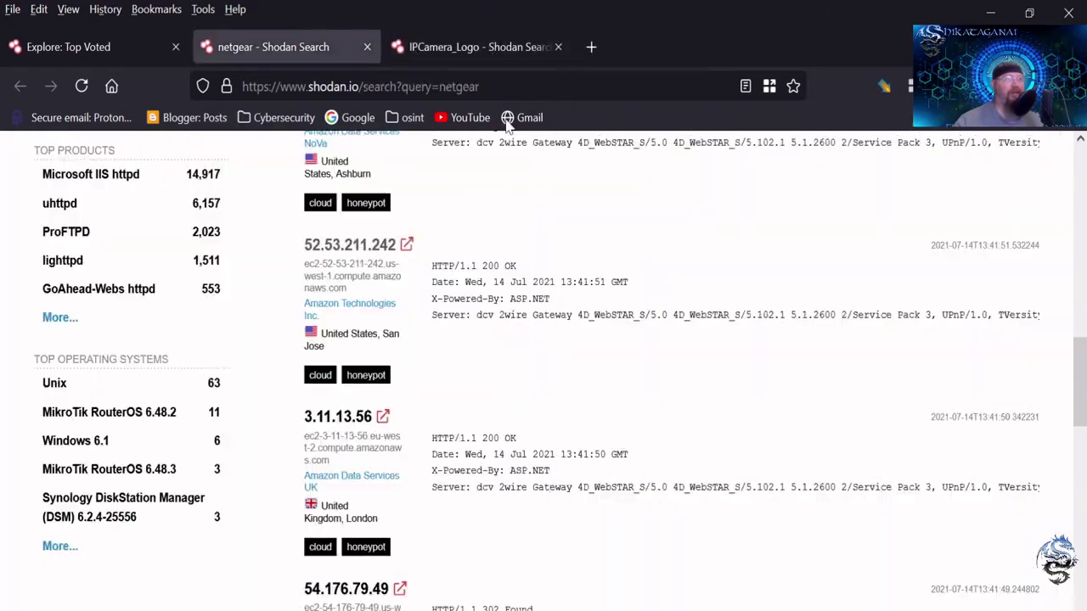
- Look over the IPCamera_Logo search results, and close that tab and the netgear tab
{"action": "left_click", "coordinate": [476, 50]}
{"action": "scroll", "coordinate": [547, 403], "scroll_direction": "down", "scroll_amount": 3}
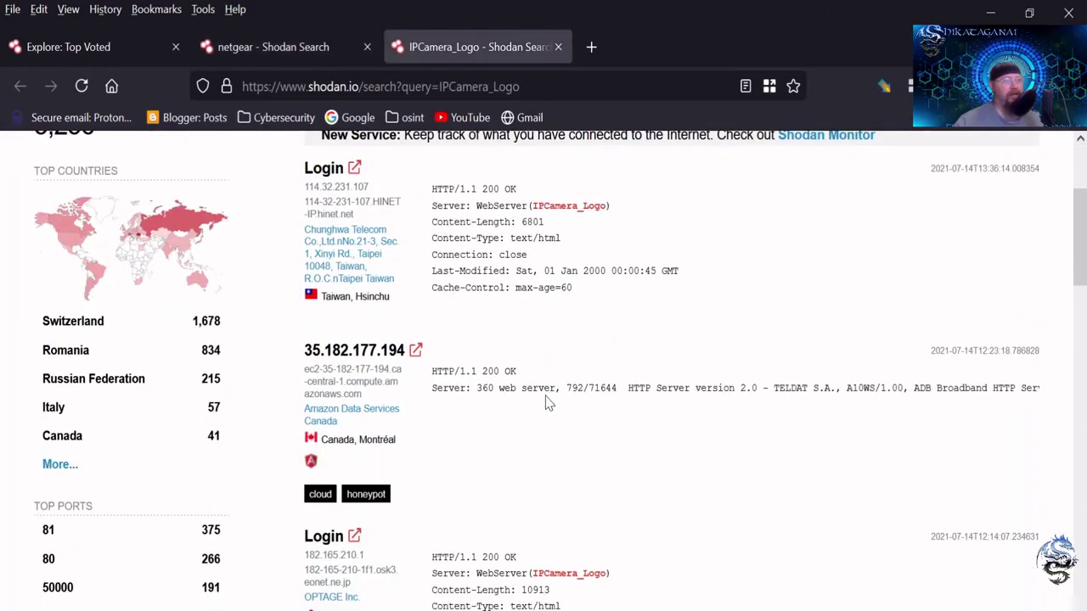
{"action": "scroll", "coordinate": [548, 403], "scroll_direction": "down", "scroll_amount": 3}
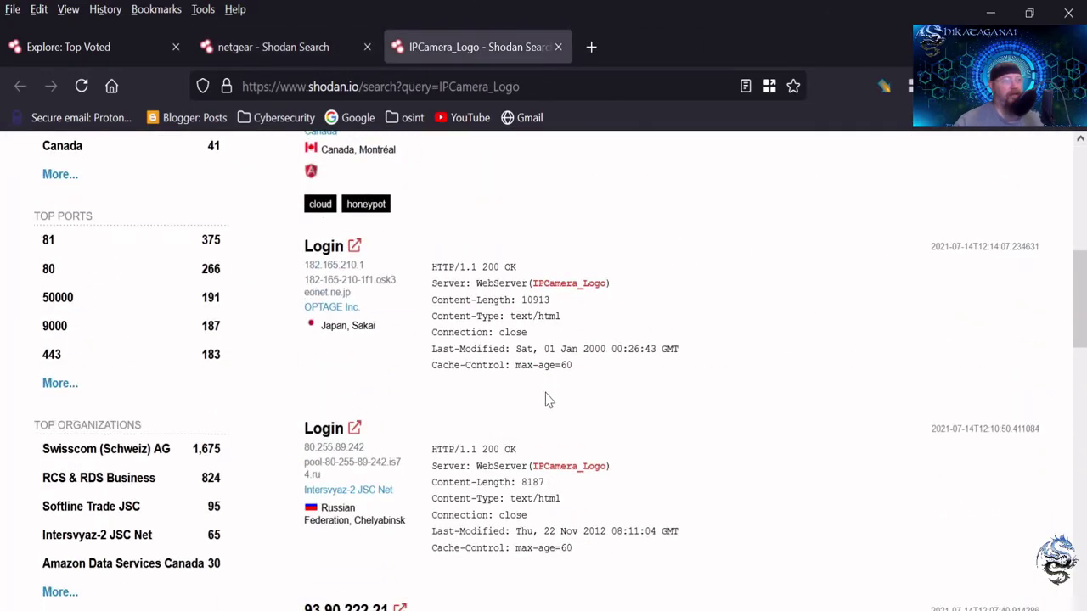
{"action": "left_click", "coordinate": [559, 47]}
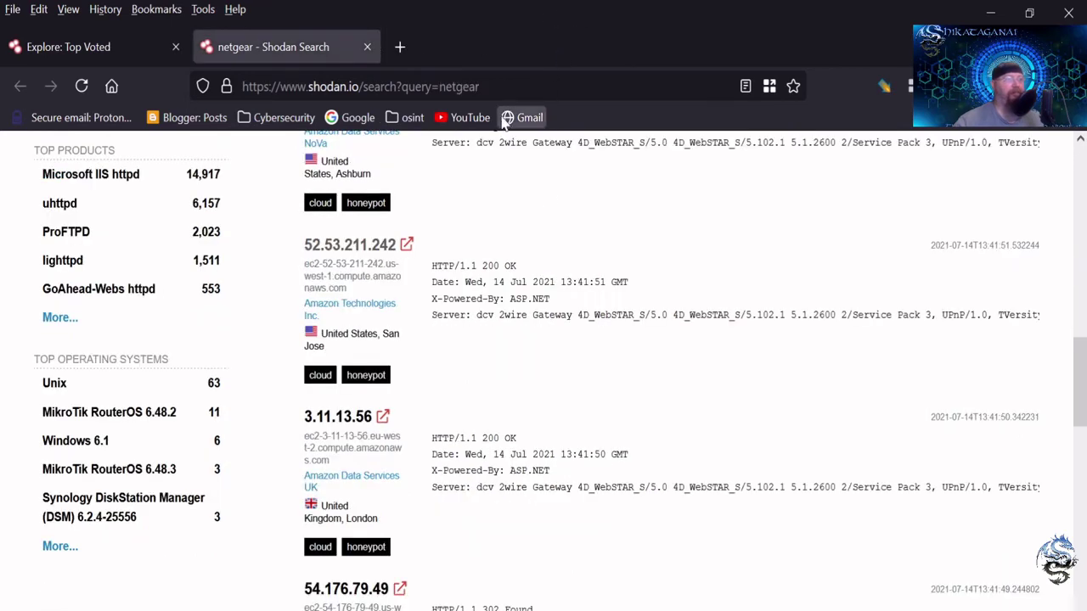
{"action": "left_click", "coordinate": [367, 47]}
- Find the Iomega online NAS devices entry in the top voted list and open its search in a new tab
{"action": "scroll", "coordinate": [163, 238], "scroll_direction": "down", "scroll_amount": 2}
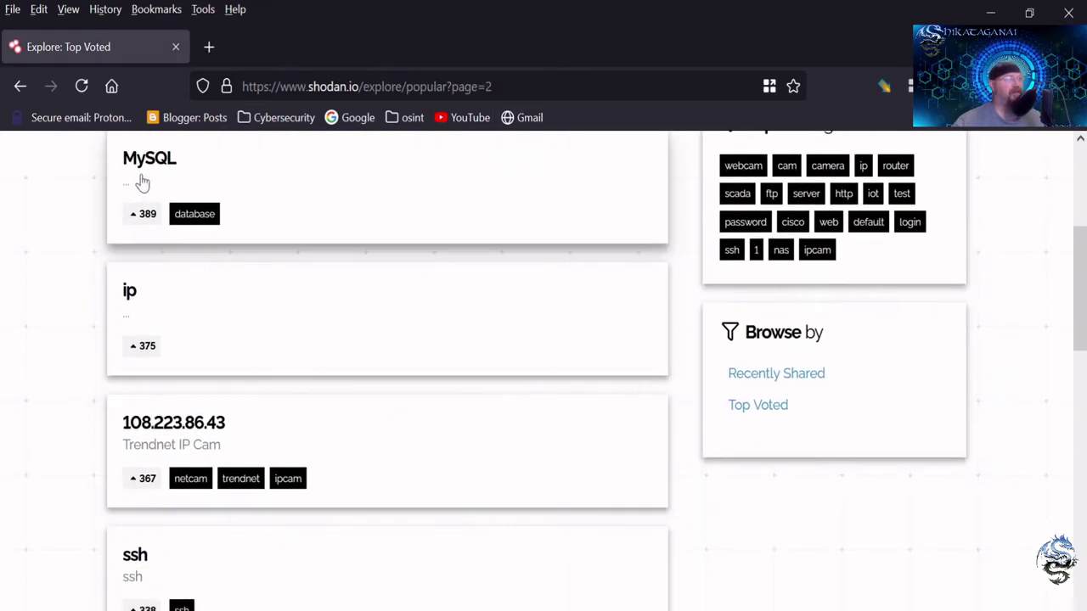
{"action": "scroll", "coordinate": [255, 327], "scroll_direction": "down", "scroll_amount": 4}
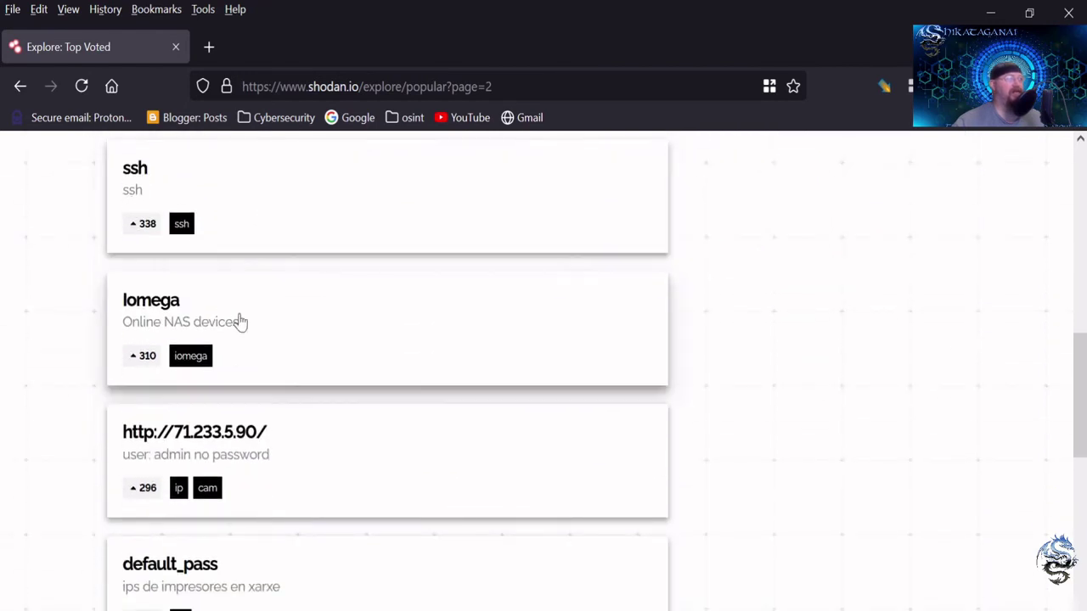
{"action": "scroll", "coordinate": [270, 328], "scroll_direction": "down", "scroll_amount": 2}
{"action": "scroll", "coordinate": [276, 324], "scroll_direction": "up", "scroll_amount": 1}
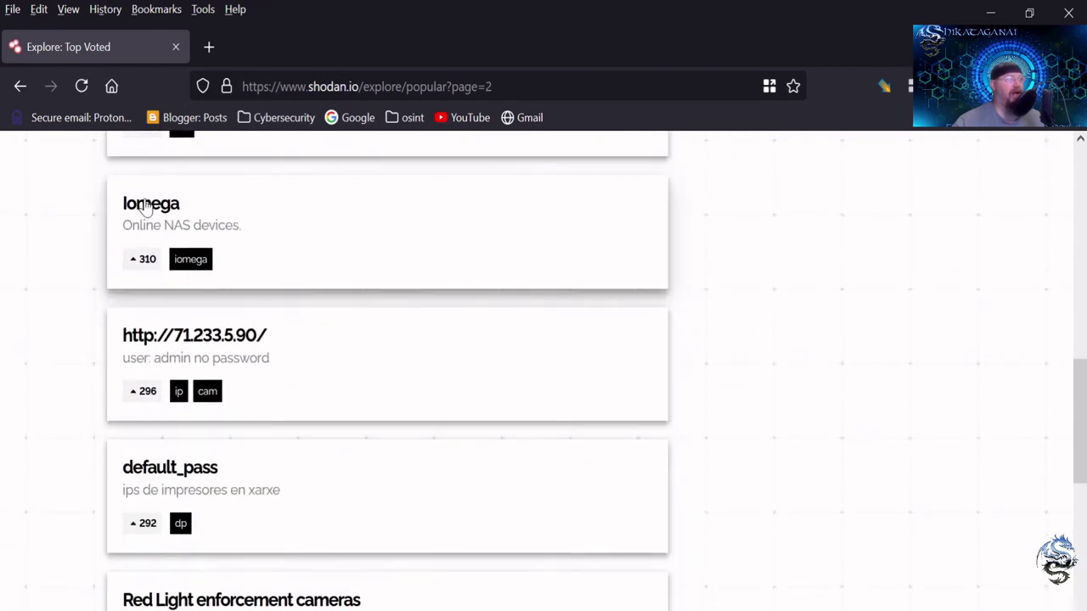
{"action": "middle_click", "coordinate": [204, 231]}
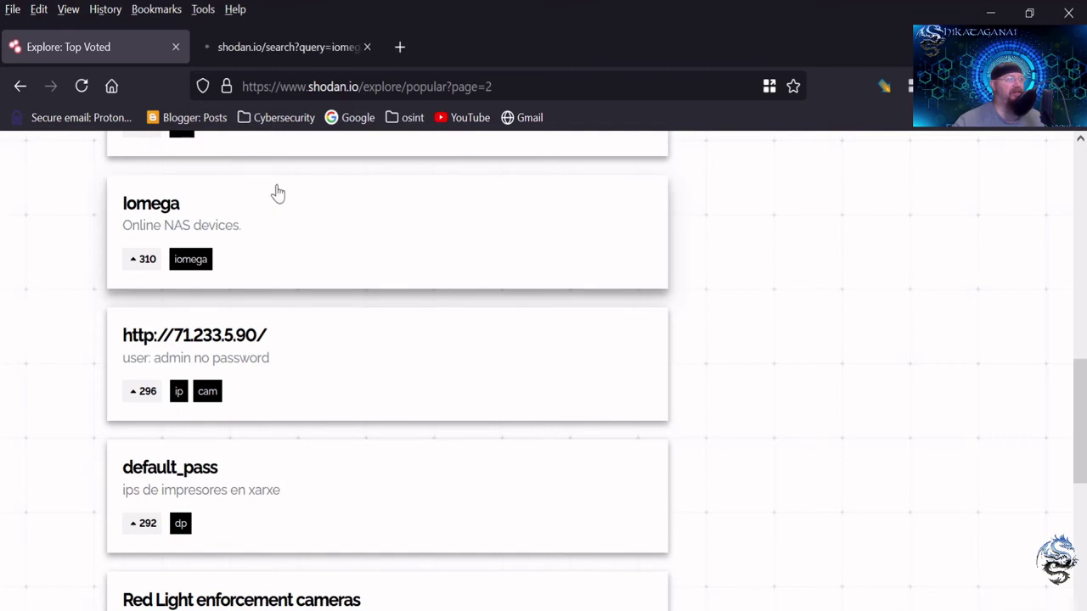
{"action": "left_click", "coordinate": [305, 50]}
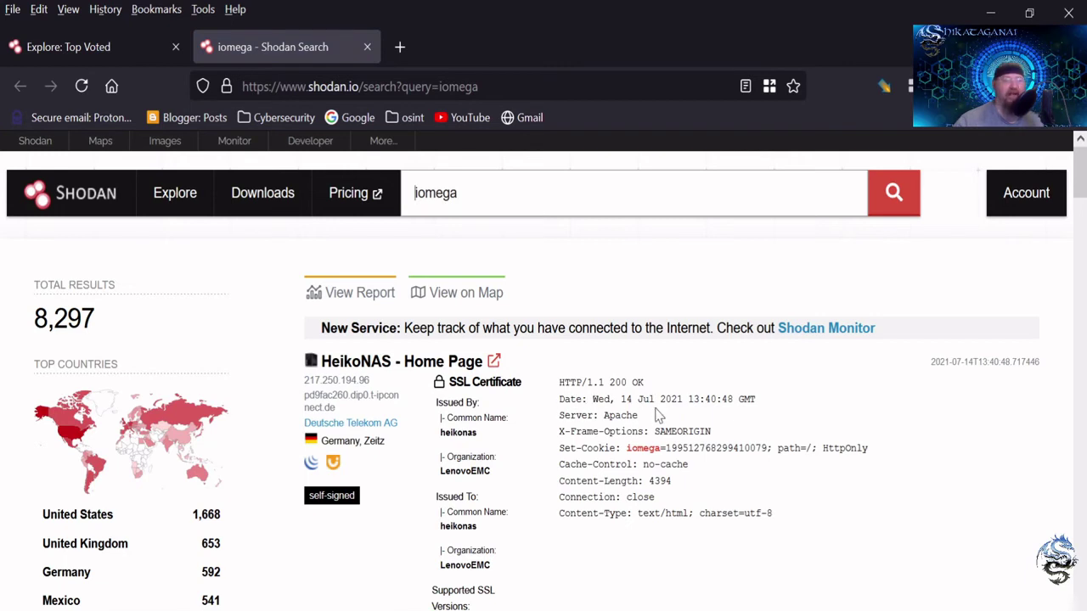
- Look through the banners and certificates in the iomega results down to the backup_WenS entry
{"action": "scroll", "coordinate": [585, 415], "scroll_direction": "down", "scroll_amount": 1}
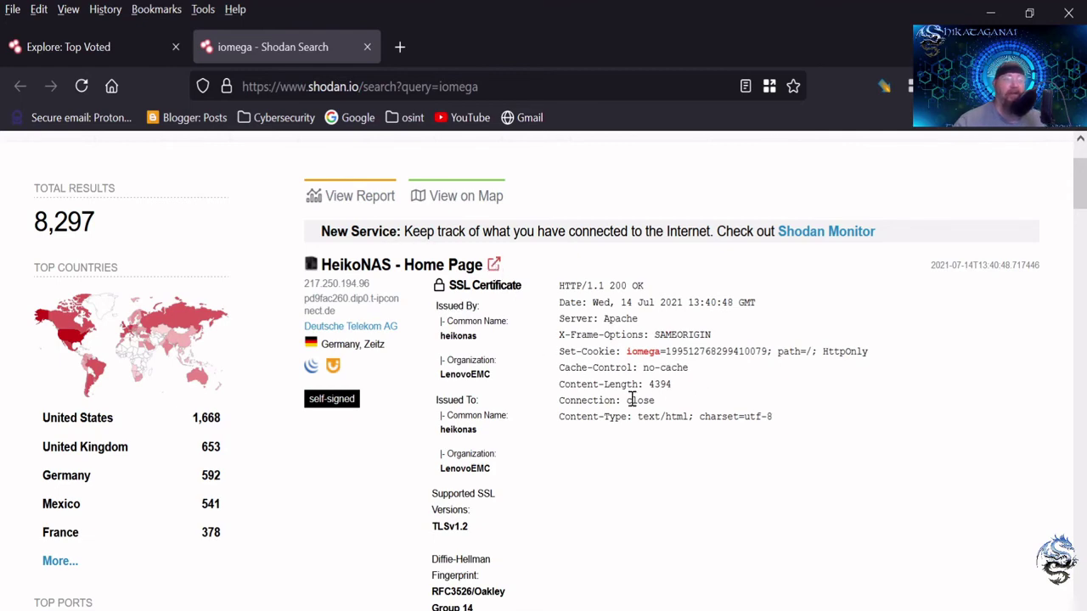
{"action": "scroll", "coordinate": [633, 399], "scroll_direction": "down", "scroll_amount": 5}
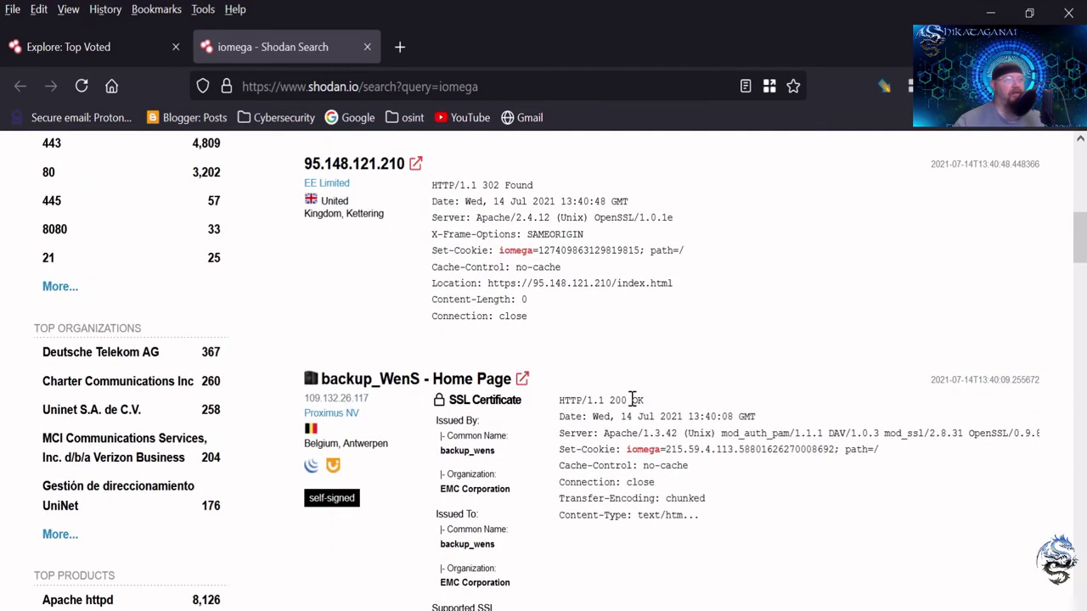
{"action": "scroll", "coordinate": [633, 399], "scroll_direction": "down", "scroll_amount": 3}
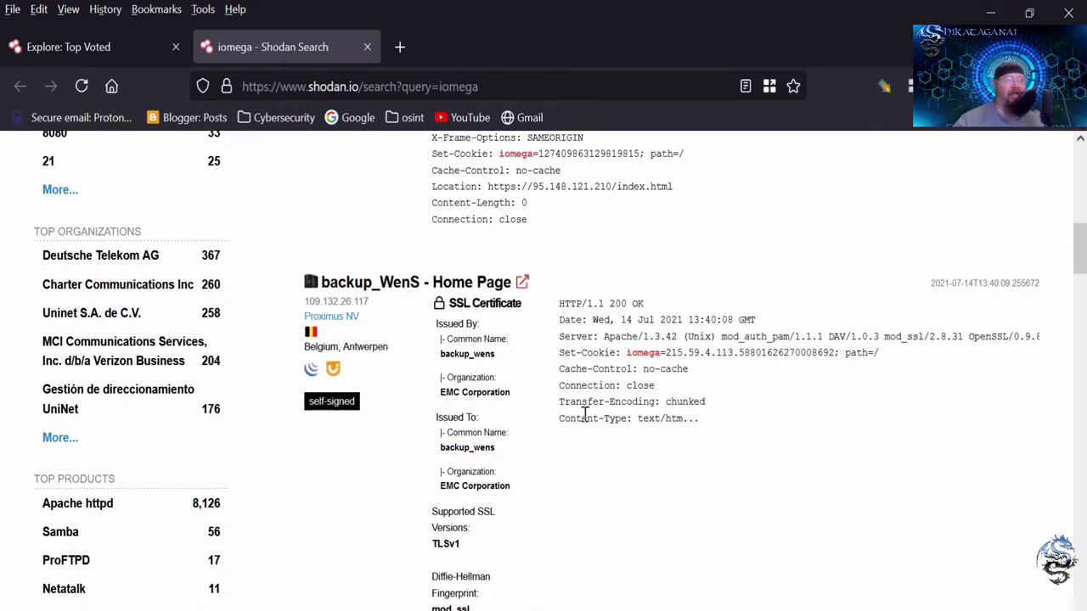
{"action": "scroll", "coordinate": [587, 417], "scroll_direction": "down", "scroll_amount": 3}
{"action": "scroll", "coordinate": [587, 412], "scroll_direction": "up", "scroll_amount": 3}
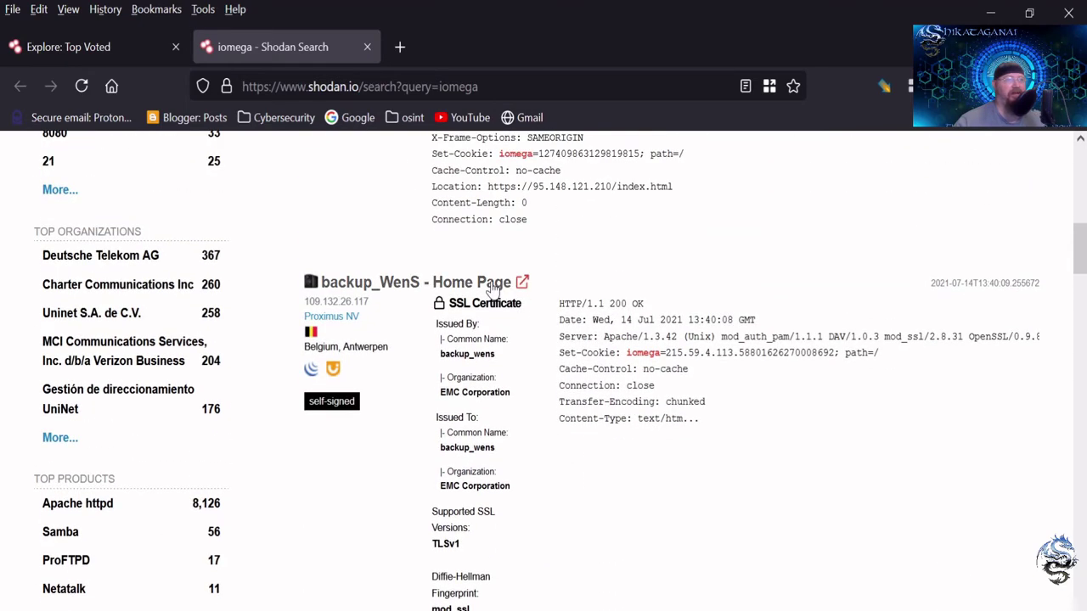
- Open the backup_WenS host details in a new tab, review its ports, certificates and vulnerabilities, and close that tab
{"action": "left_click", "coordinate": [522, 282]}
{"action": "left_click", "coordinate": [506, 49]}
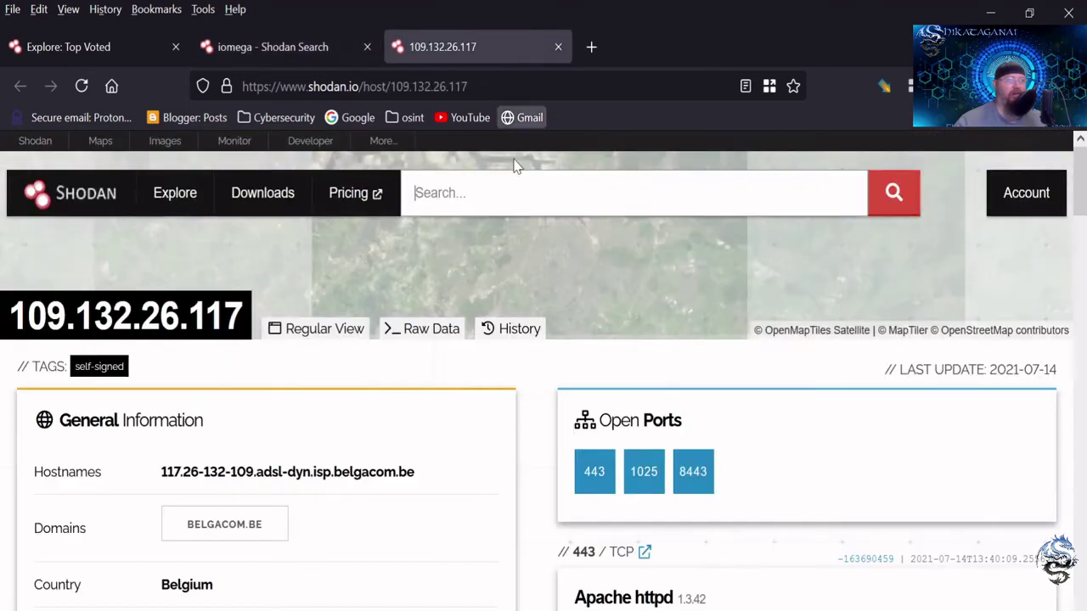
{"action": "scroll", "coordinate": [626, 340], "scroll_direction": "down", "scroll_amount": 3}
{"action": "scroll", "coordinate": [628, 349], "scroll_direction": "down", "scroll_amount": 15}
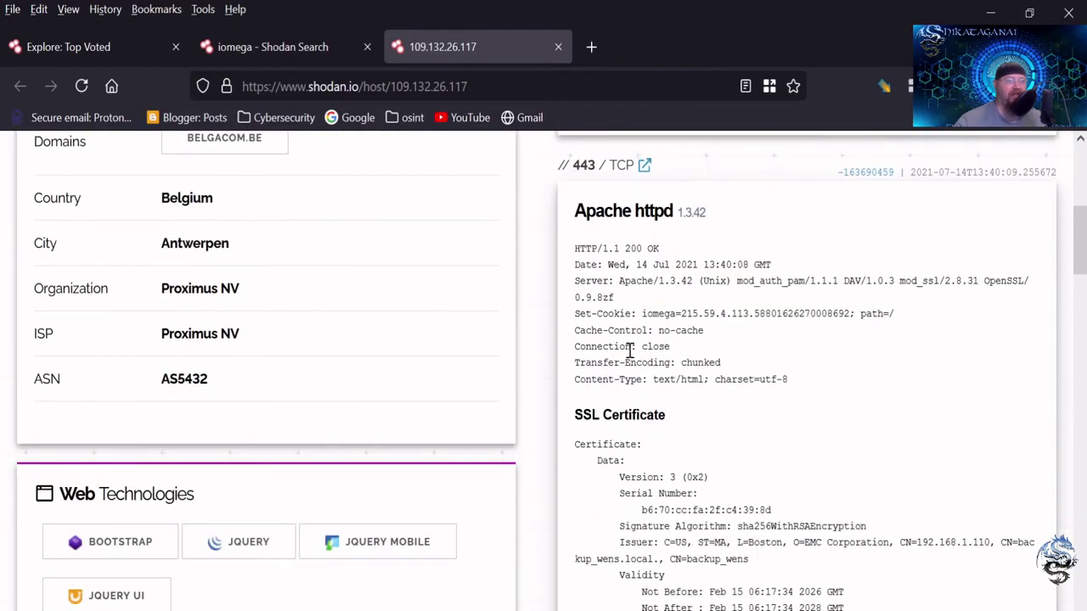
{"action": "scroll", "coordinate": [631, 360], "scroll_direction": "down", "scroll_amount": 6}
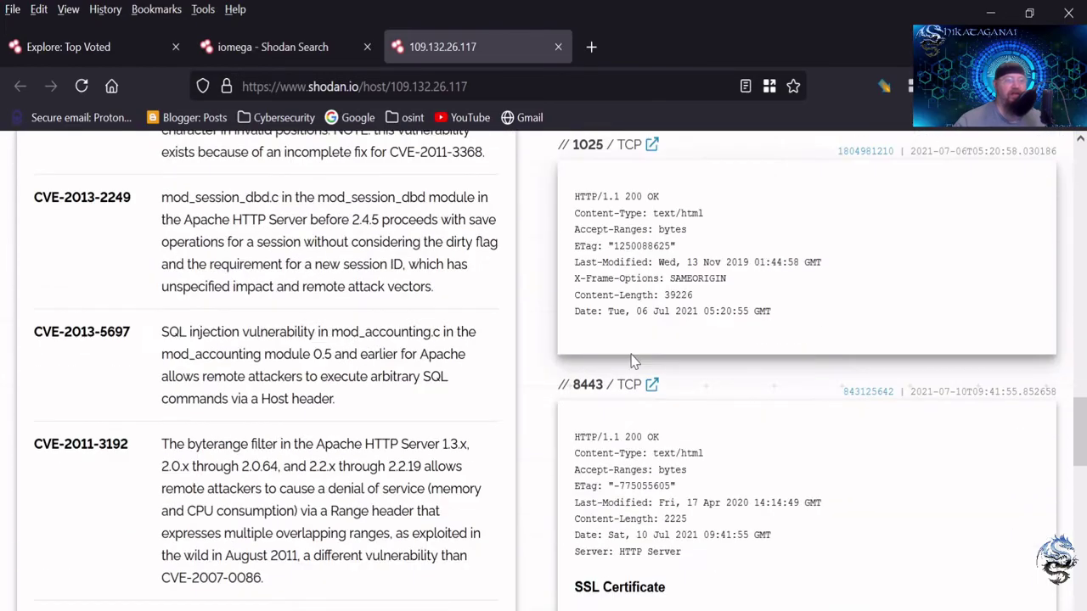
{"action": "scroll", "coordinate": [631, 360], "scroll_direction": "down", "scroll_amount": 15}
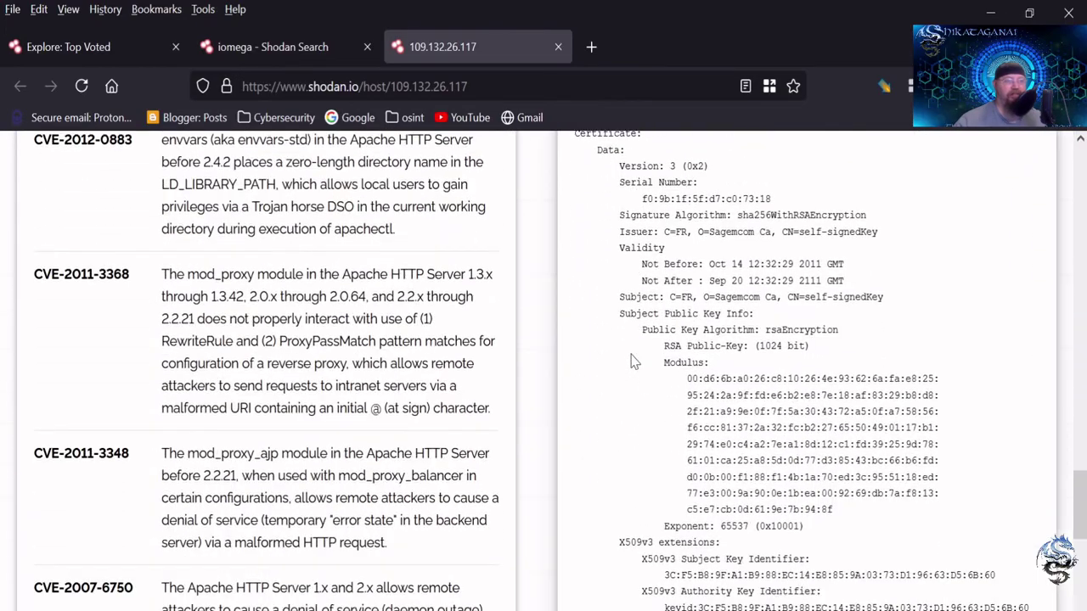
{"action": "scroll", "coordinate": [631, 360], "scroll_direction": "down", "scroll_amount": 5}
{"action": "scroll", "coordinate": [635, 352], "scroll_direction": "up", "scroll_amount": 20}
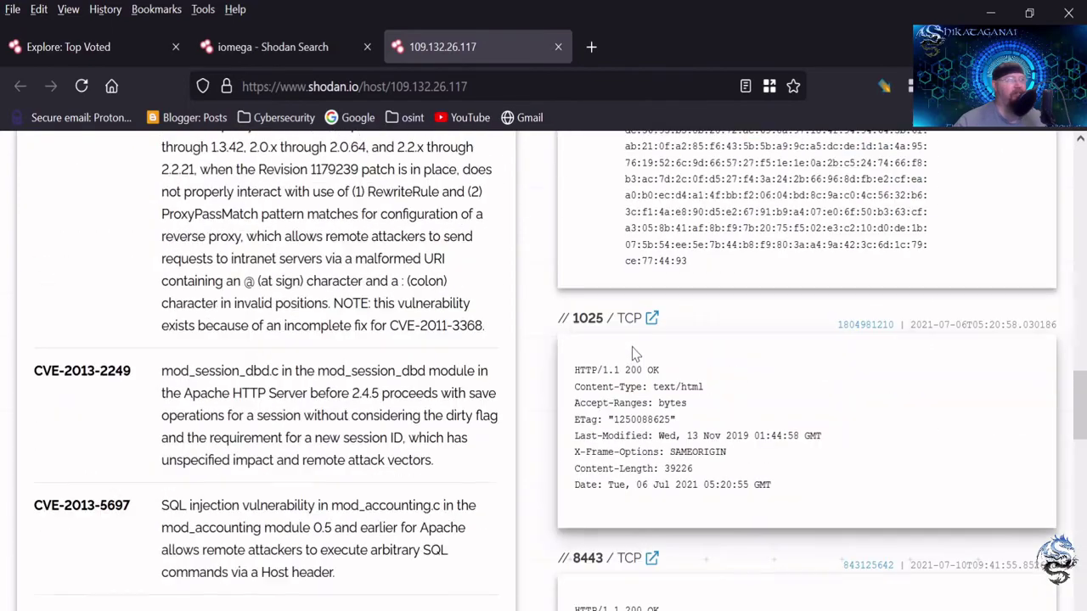
{"action": "scroll", "coordinate": [633, 348], "scroll_direction": "up", "scroll_amount": 15}
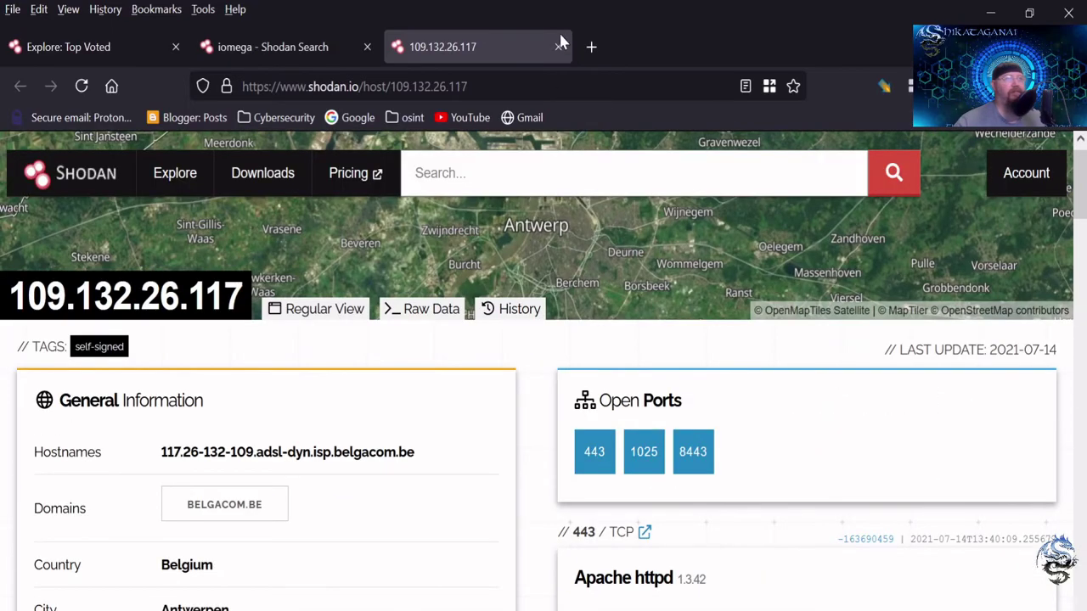
{"action": "left_click", "coordinate": [559, 47]}
- Close the iomega results tab and look over the remaining top voted entries on page 2, including Red Light enforcement cameras
{"action": "scroll", "coordinate": [568, 481], "scroll_direction": "down", "scroll_amount": 2}
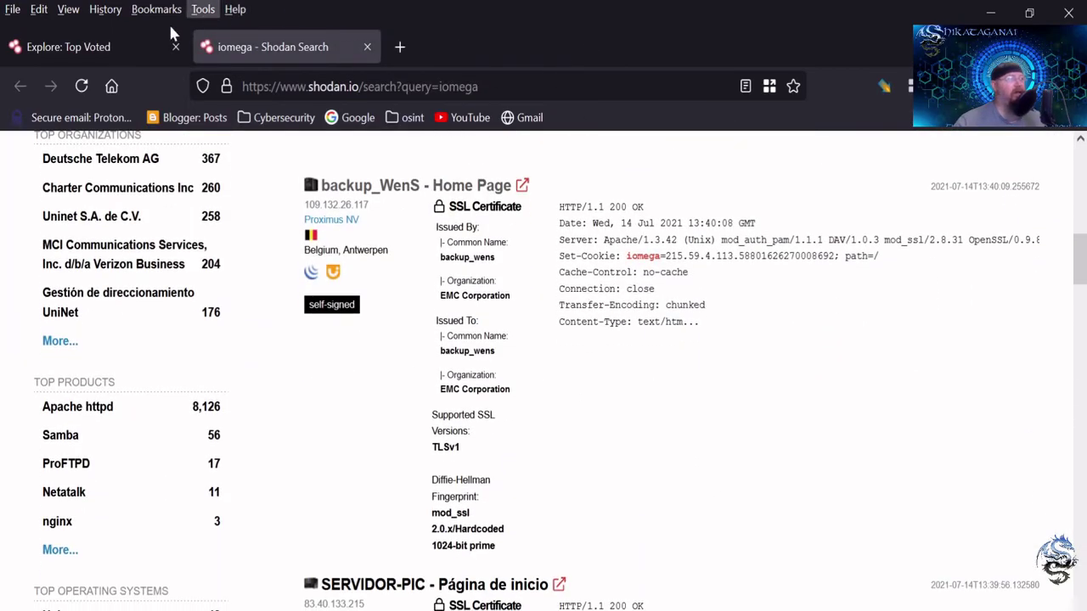
{"action": "left_click", "coordinate": [113, 49]}
{"action": "left_click", "coordinate": [367, 47]}
{"action": "scroll", "coordinate": [434, 347], "scroll_direction": "down", "scroll_amount": 3}
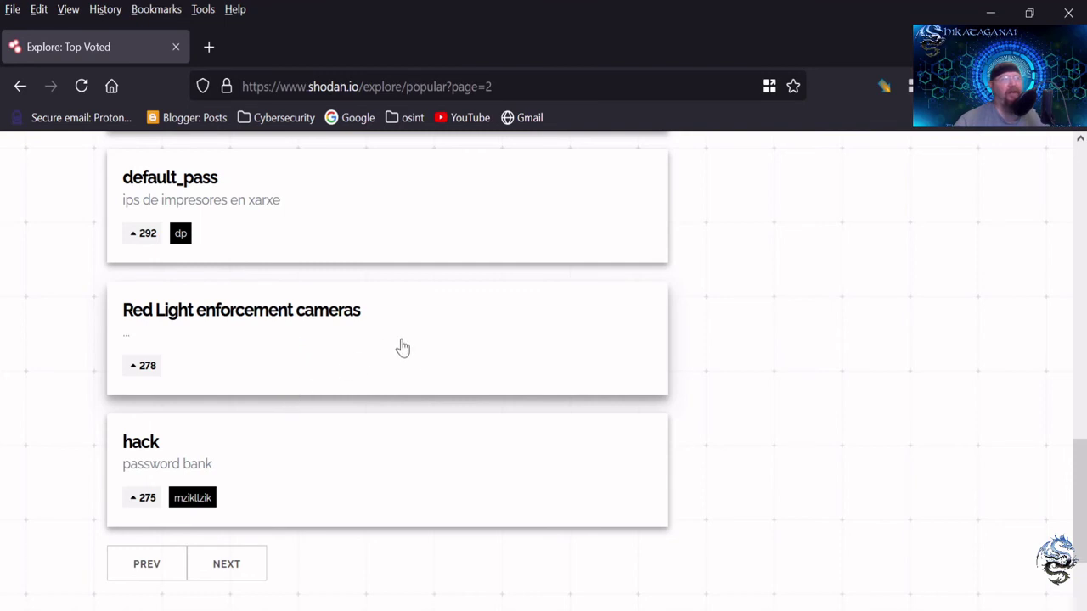
{"action": "scroll", "coordinate": [407, 350], "scroll_direction": "up", "scroll_amount": 15}
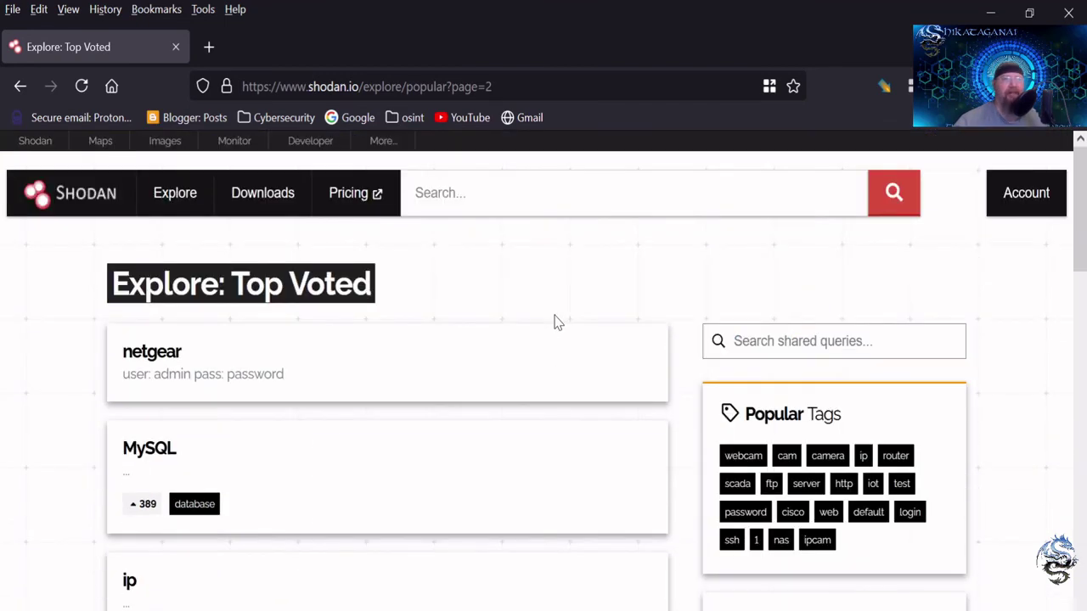